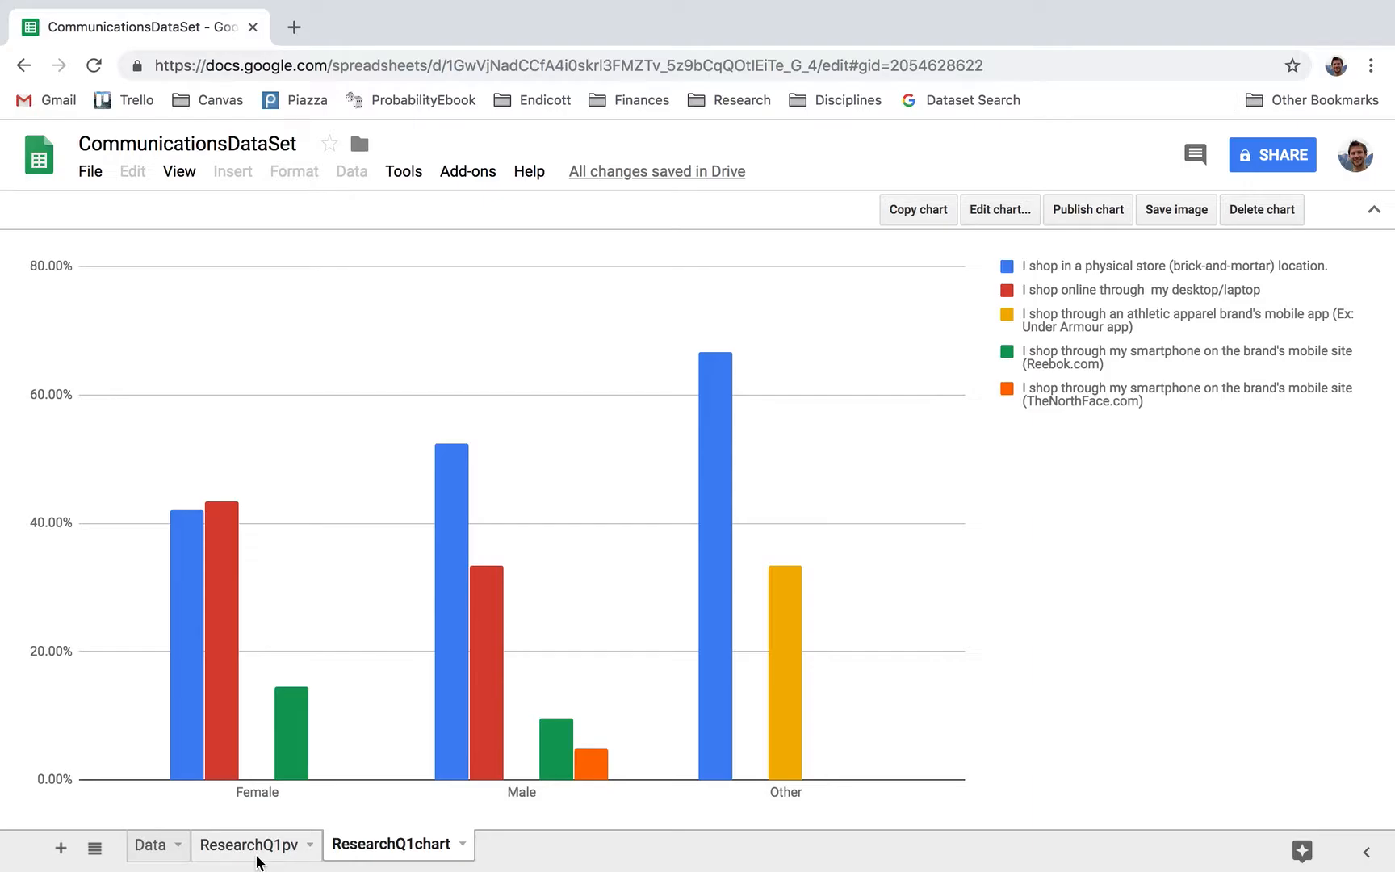
Review the survey data, the first research question's pivot table and its chart across the Data, ResearchQ1pv and ResearchQ1chart sheets
left_click(153, 847)
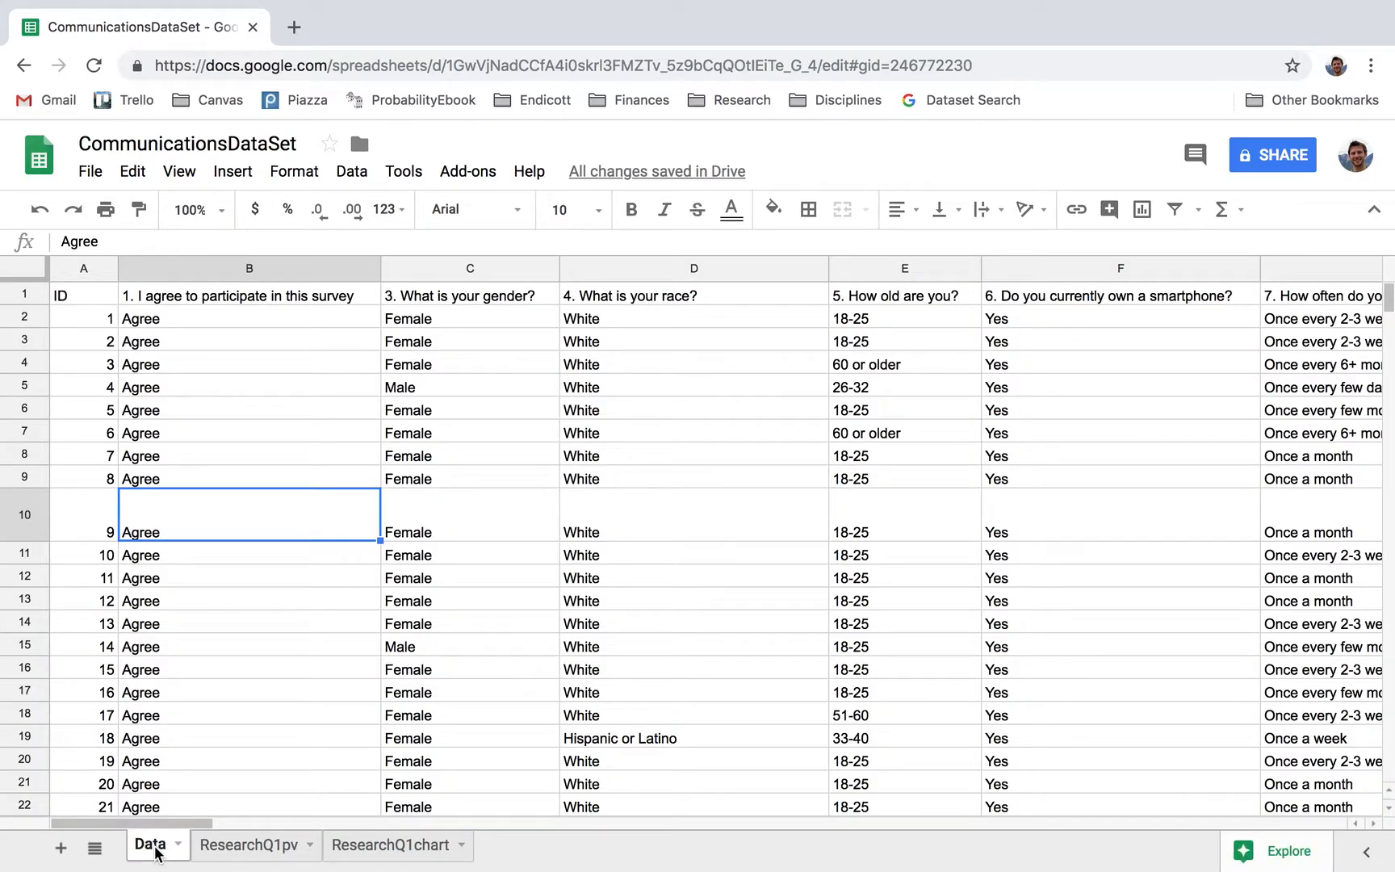
left_click(204, 844)
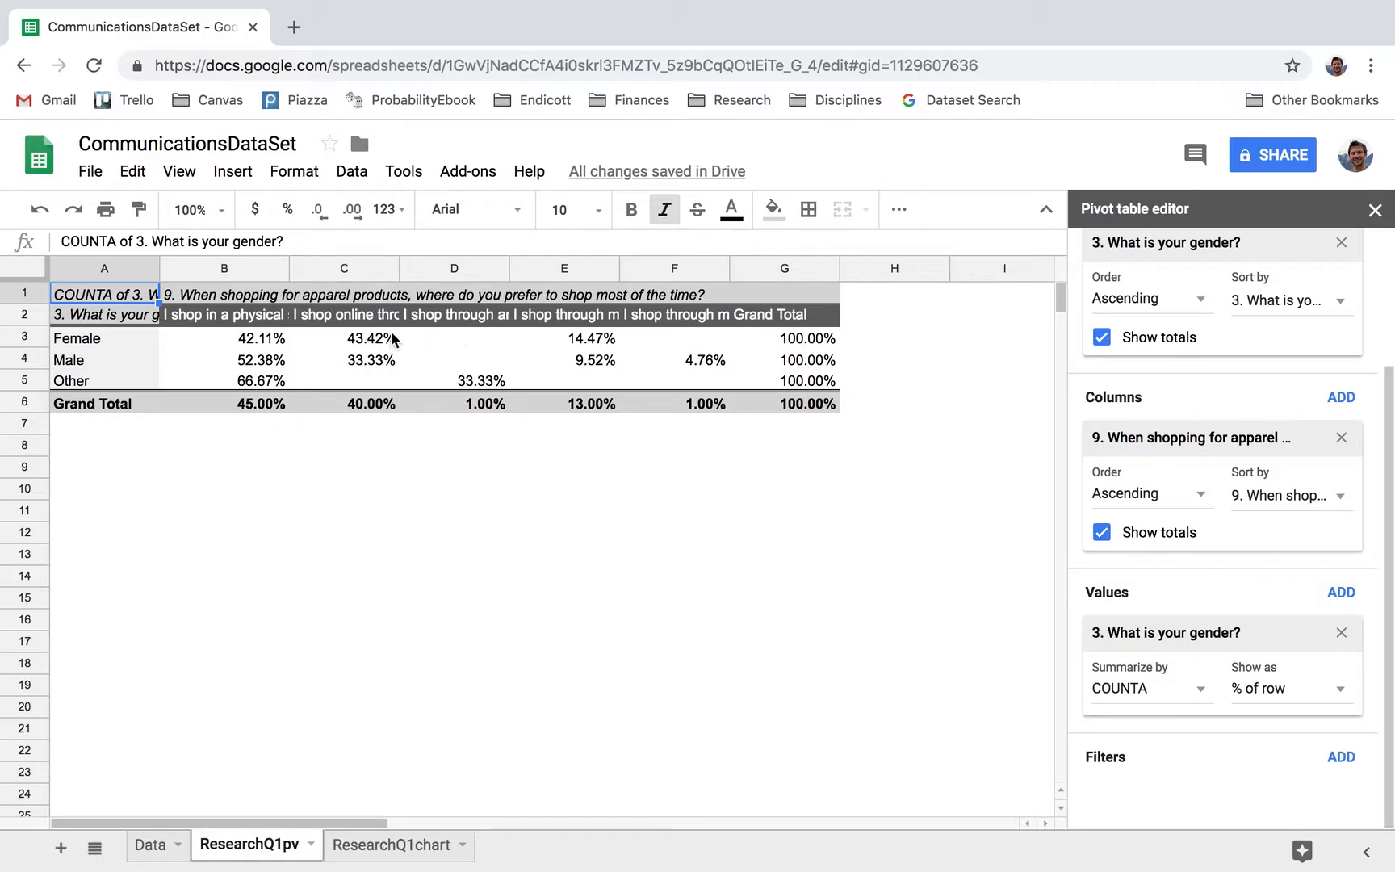
left_click(387, 846)
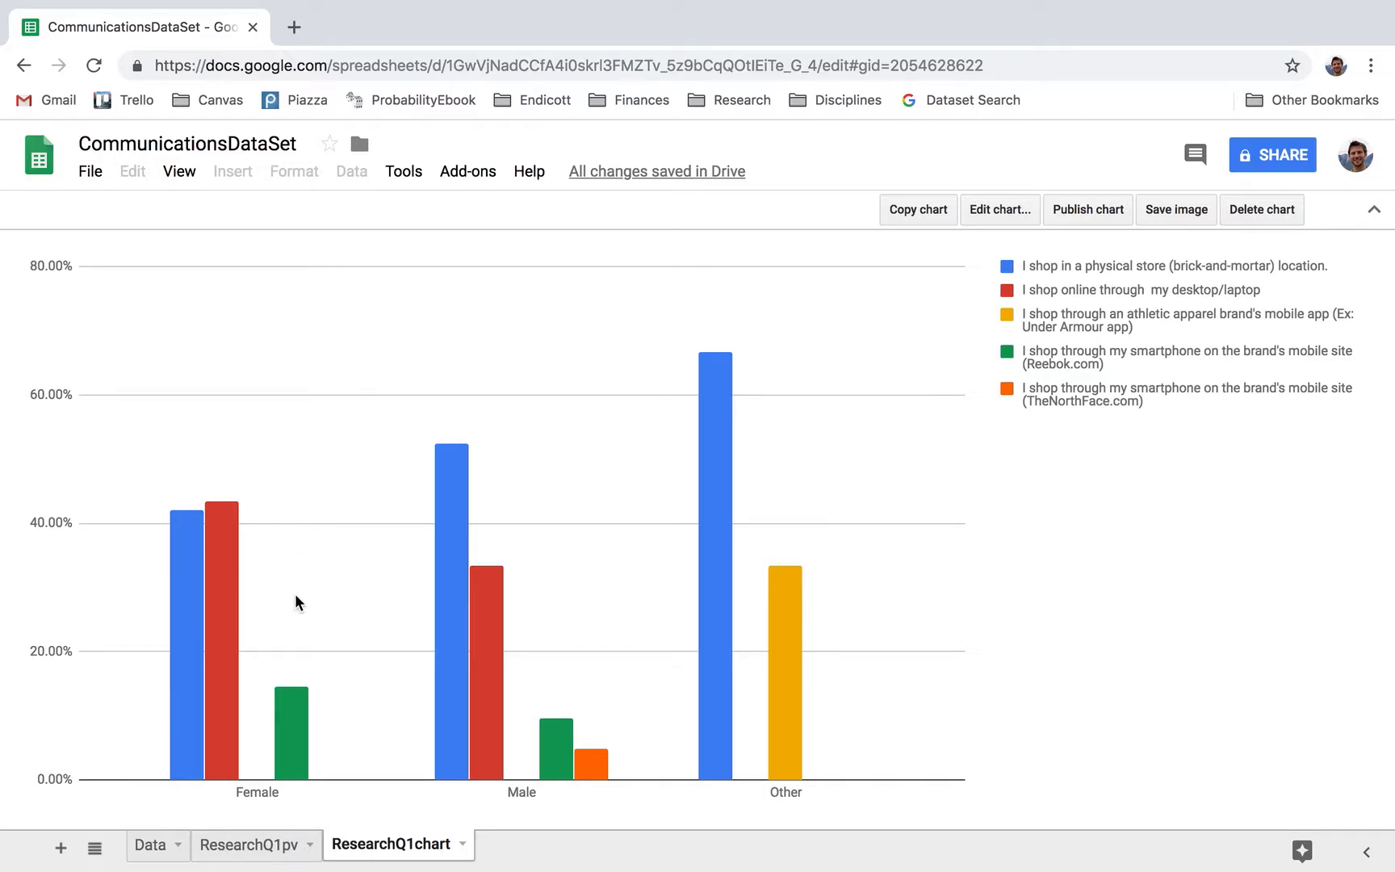
left_click(242, 846)
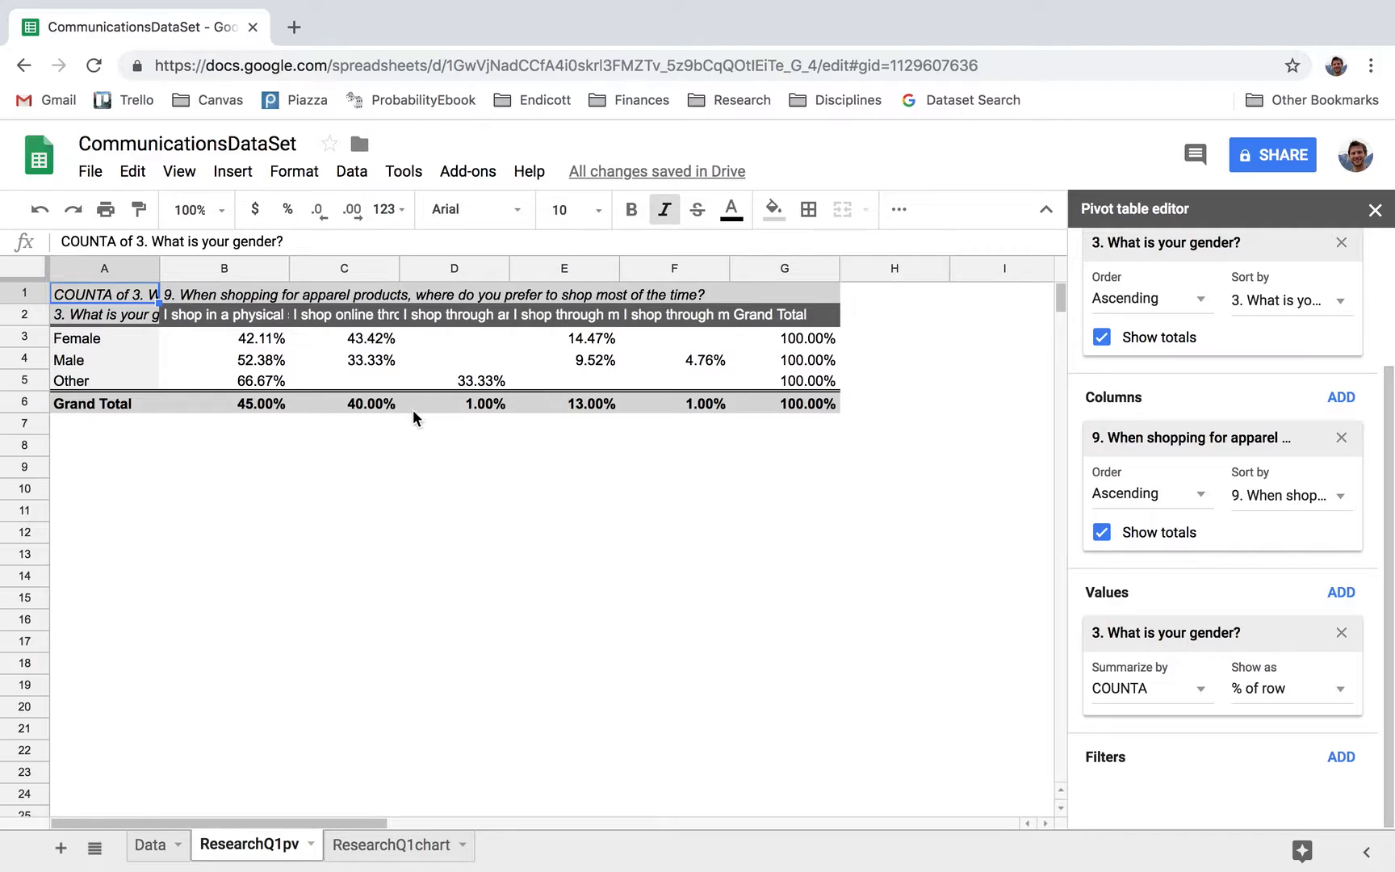
Create a new pivot table from the entire survey data range on the Data sheet
left_click(151, 845)
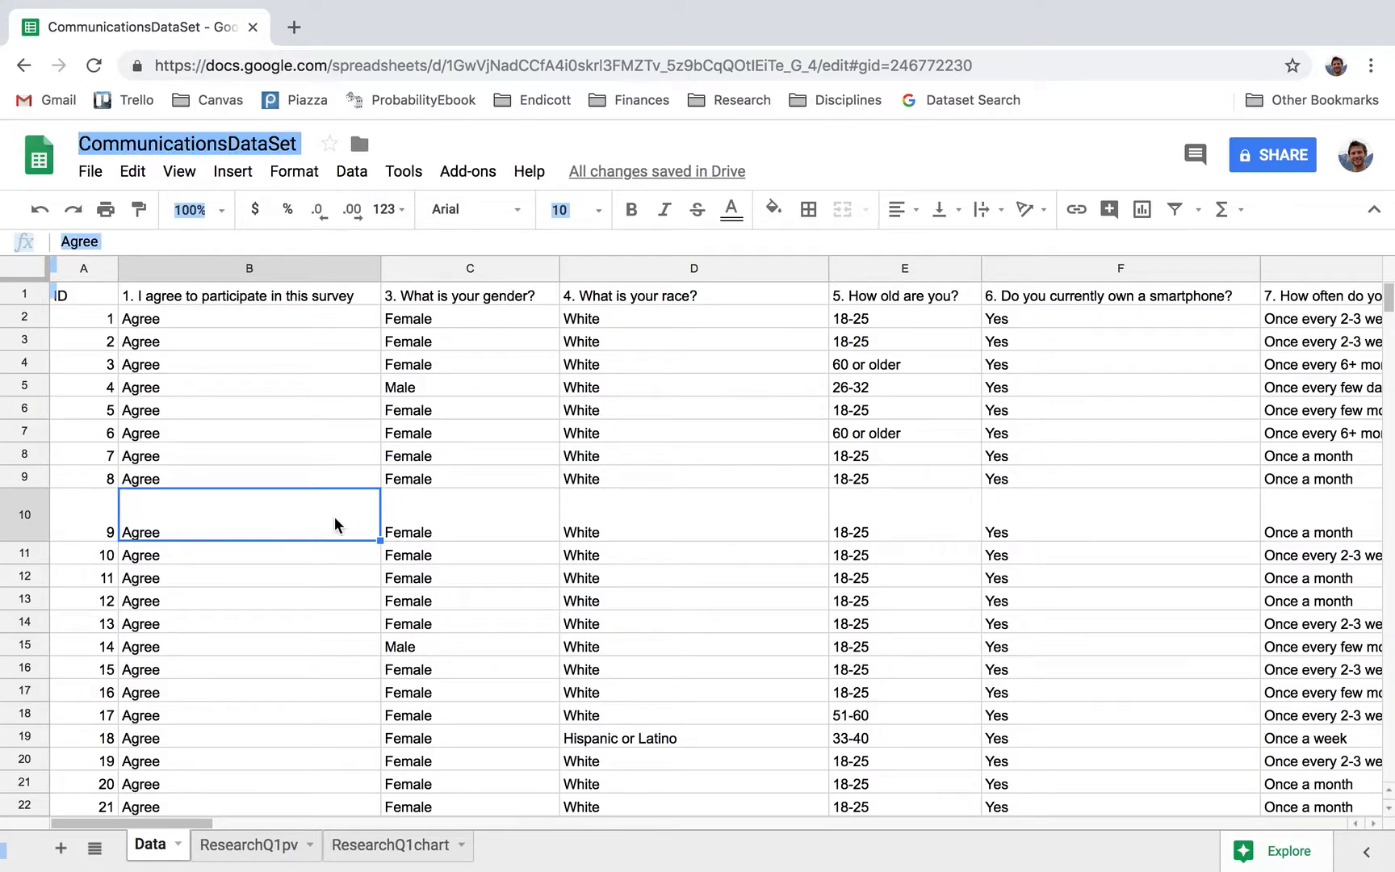
key("ctrl+a")
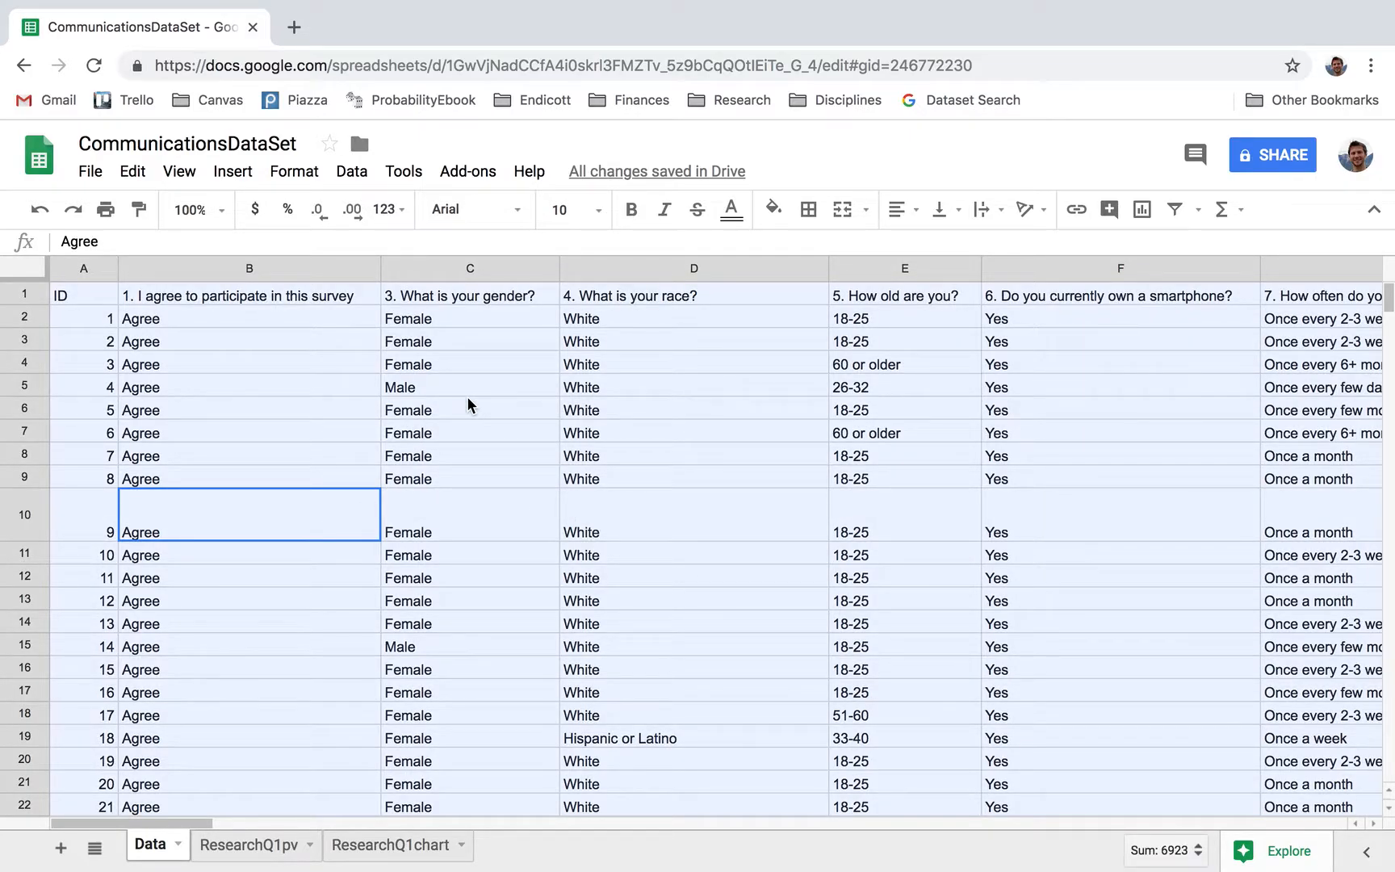
left_click(362, 180)
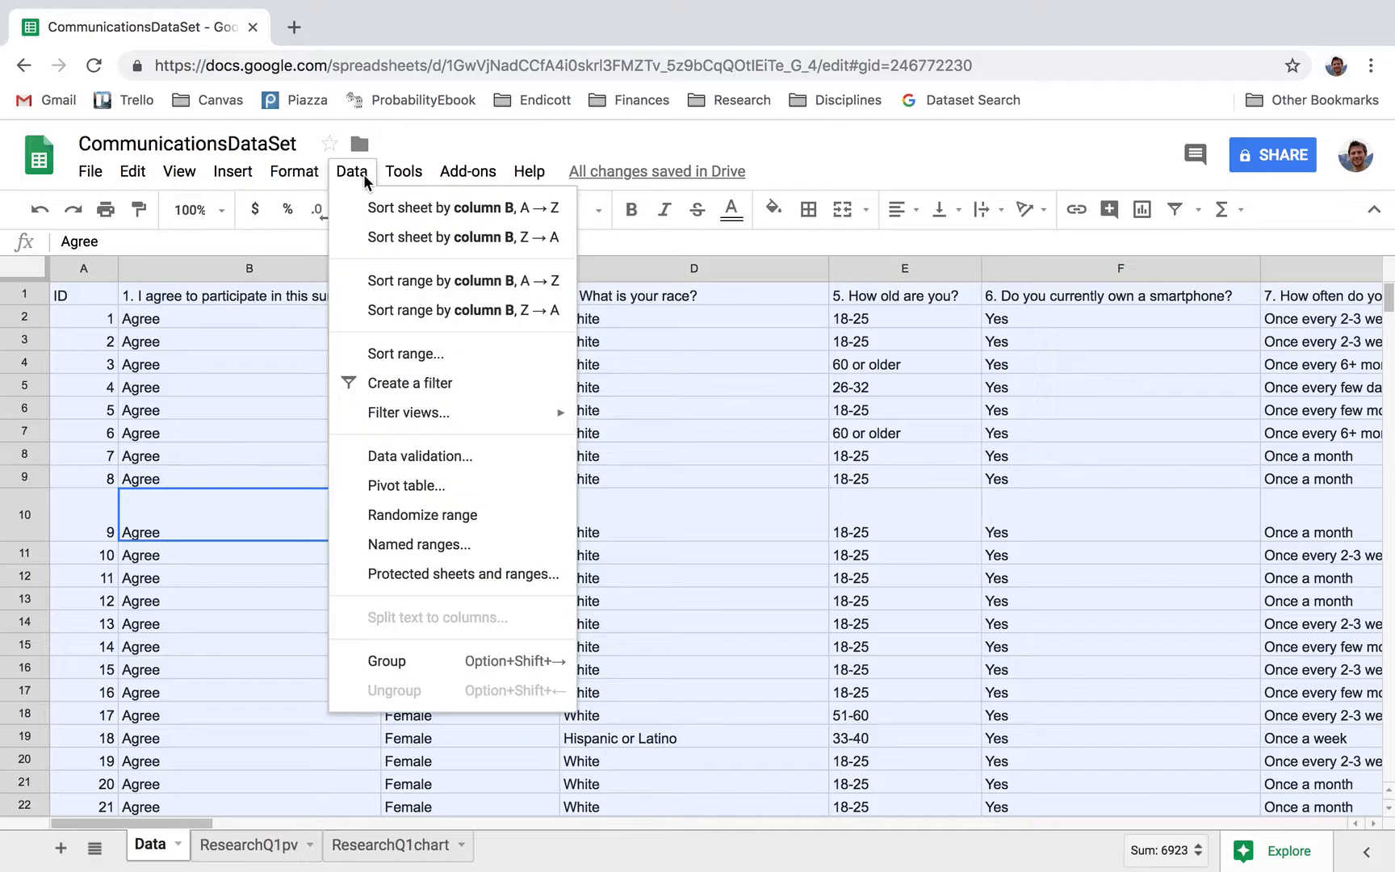
left_click(398, 489)
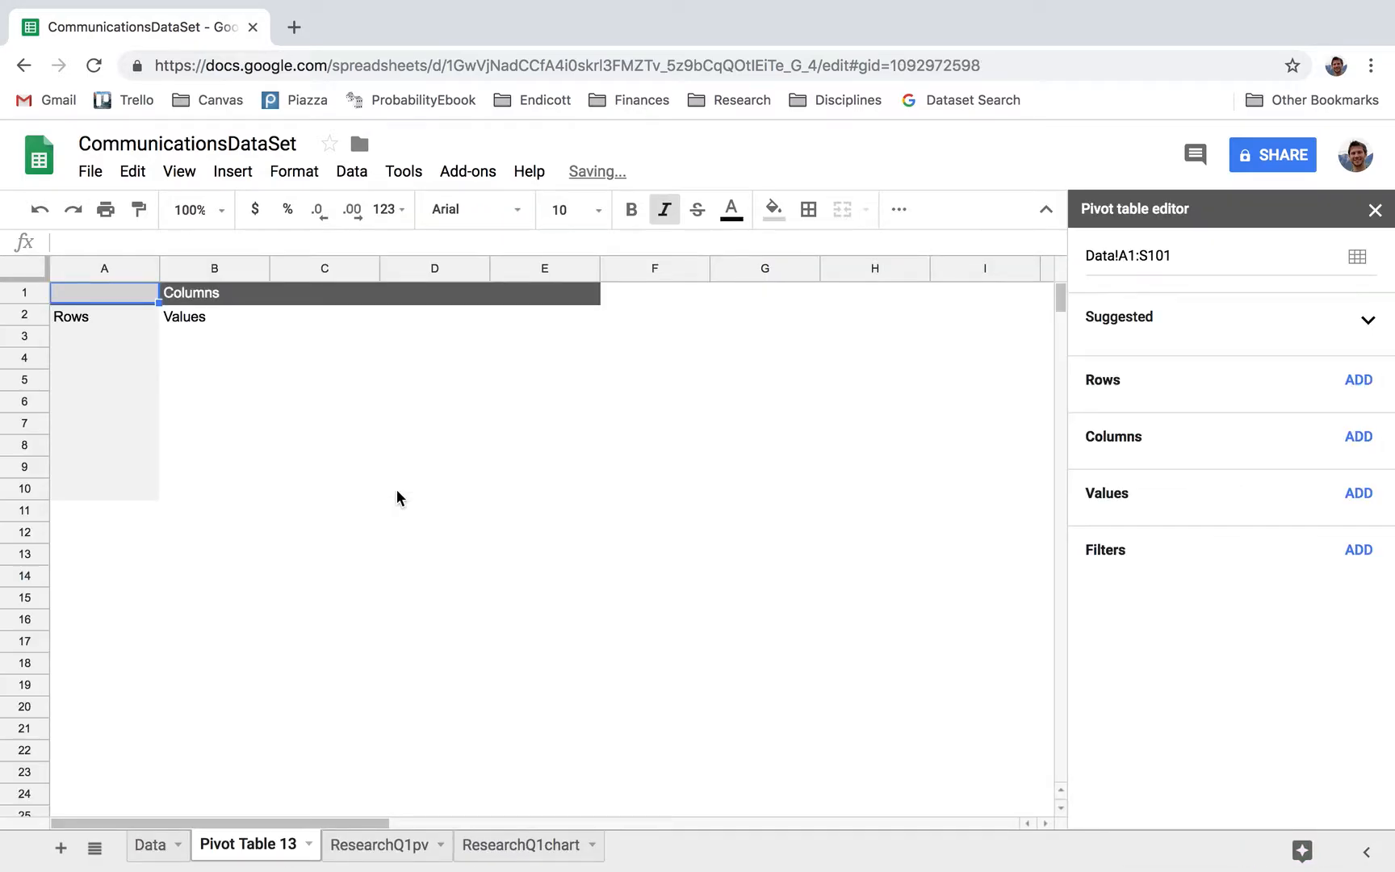
Rename the new pivot table sheet as ResearchQ2pv
double_click(273, 845)
type("Resea")
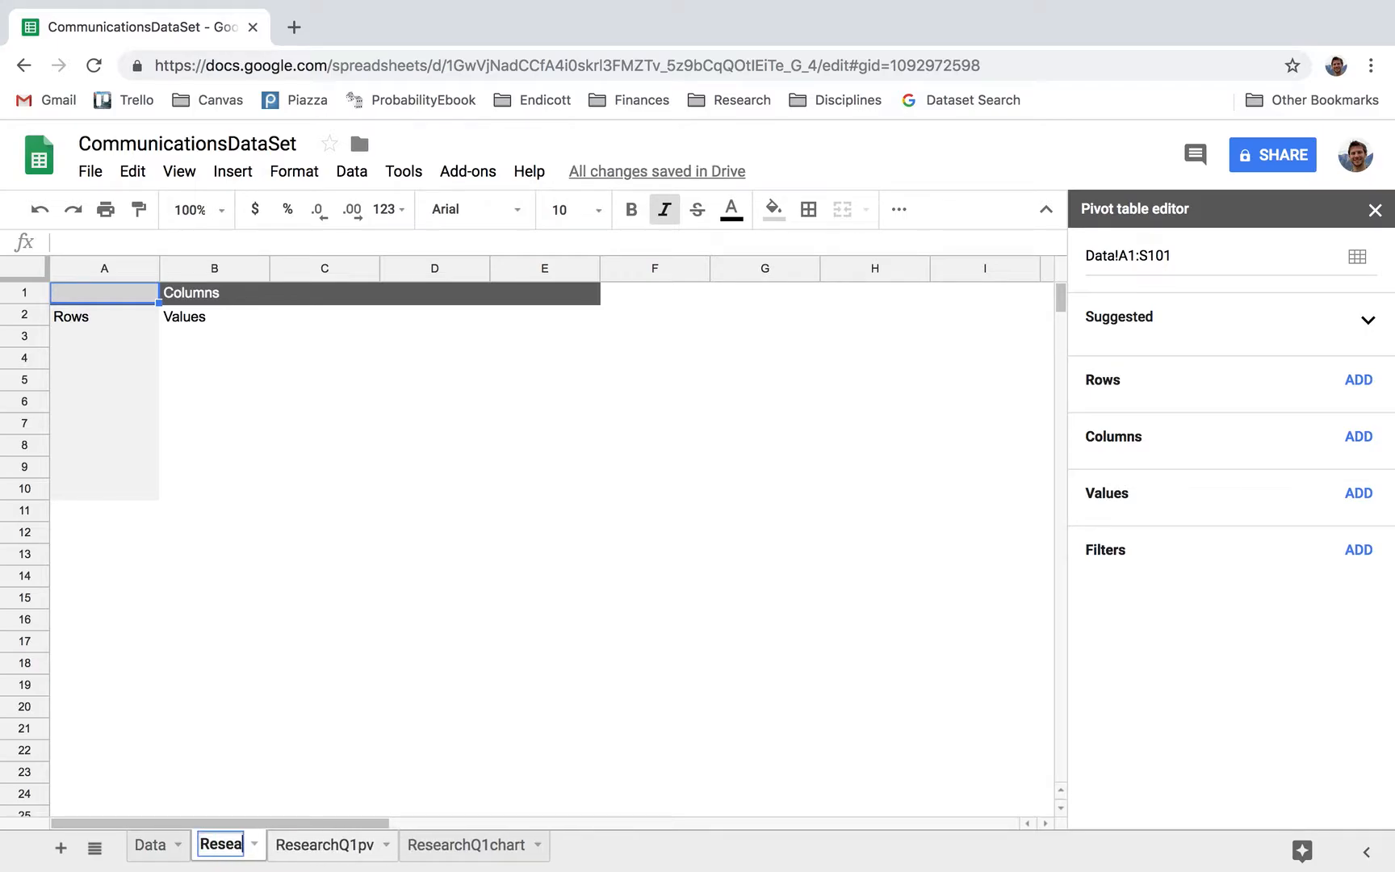
type("rchQ")
key("BackSpace")
key("BackSpace")
key("BackSpace")
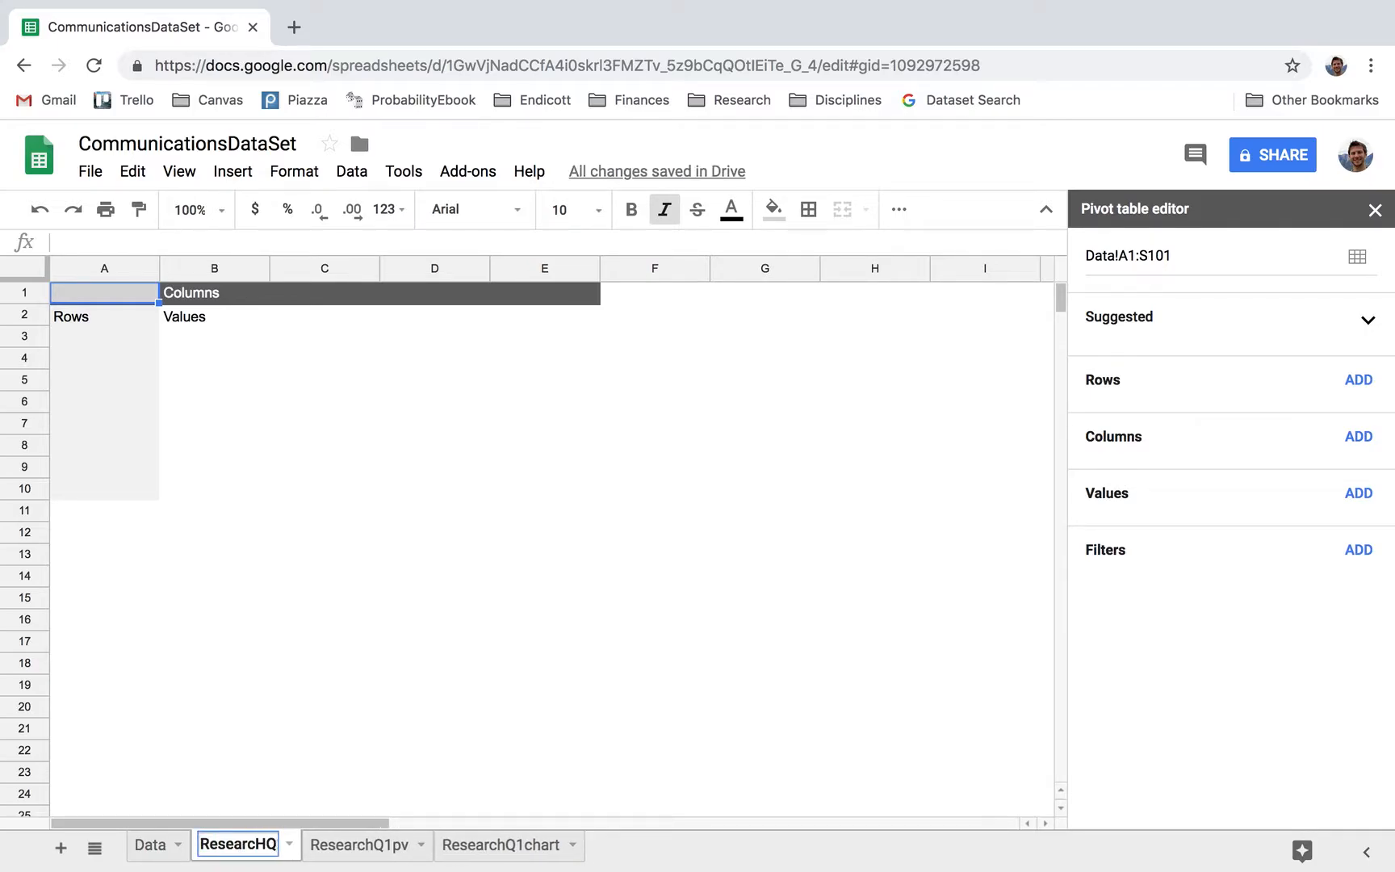
type("hQ2")
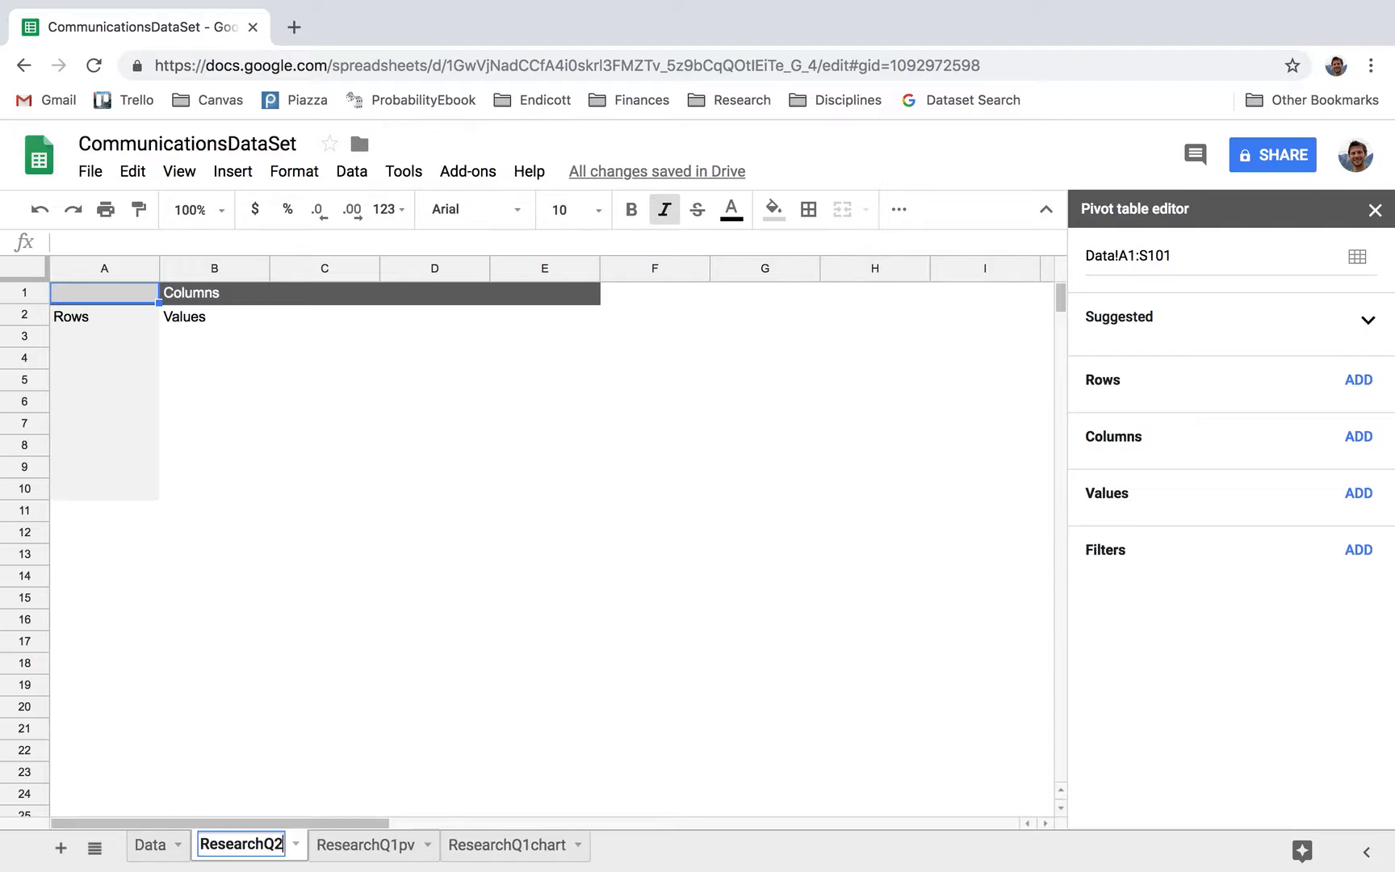
type("pv")
key("Return")
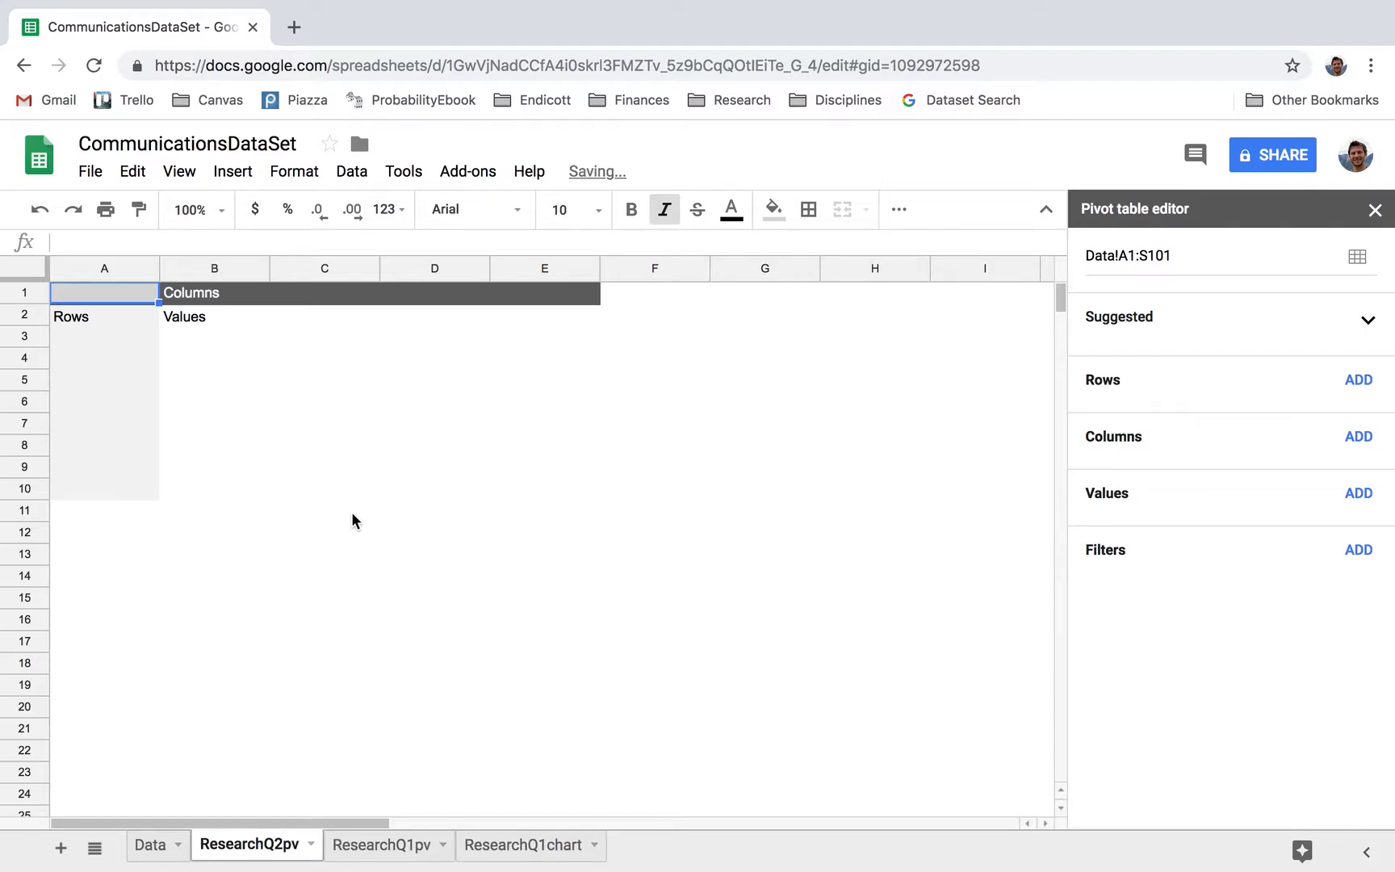
Dismiss the pivot table editor by selecting a cell outside the table, and reopen it by selecting one inside
left_click(352, 513)
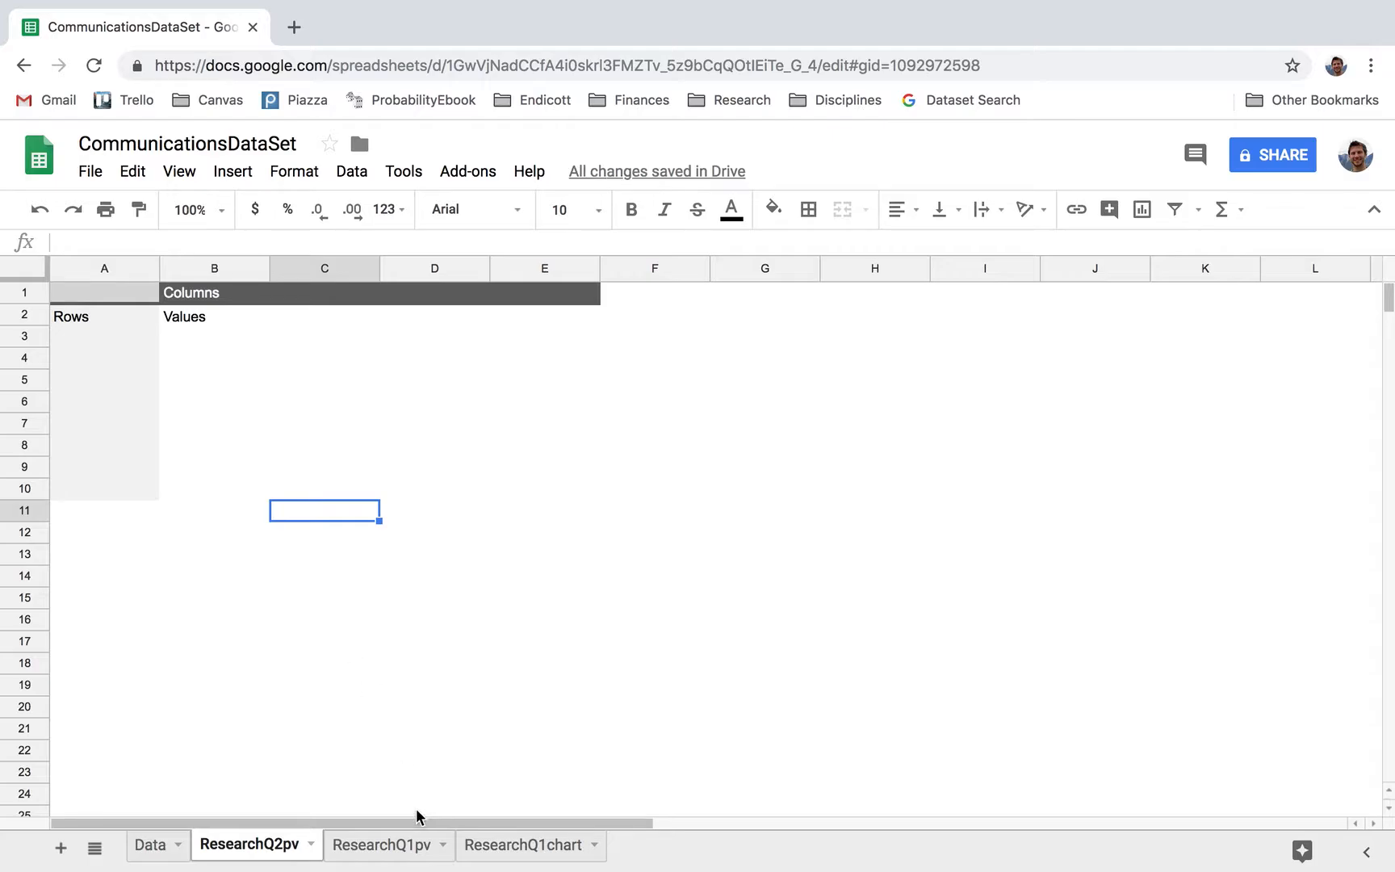
left_click(265, 409)
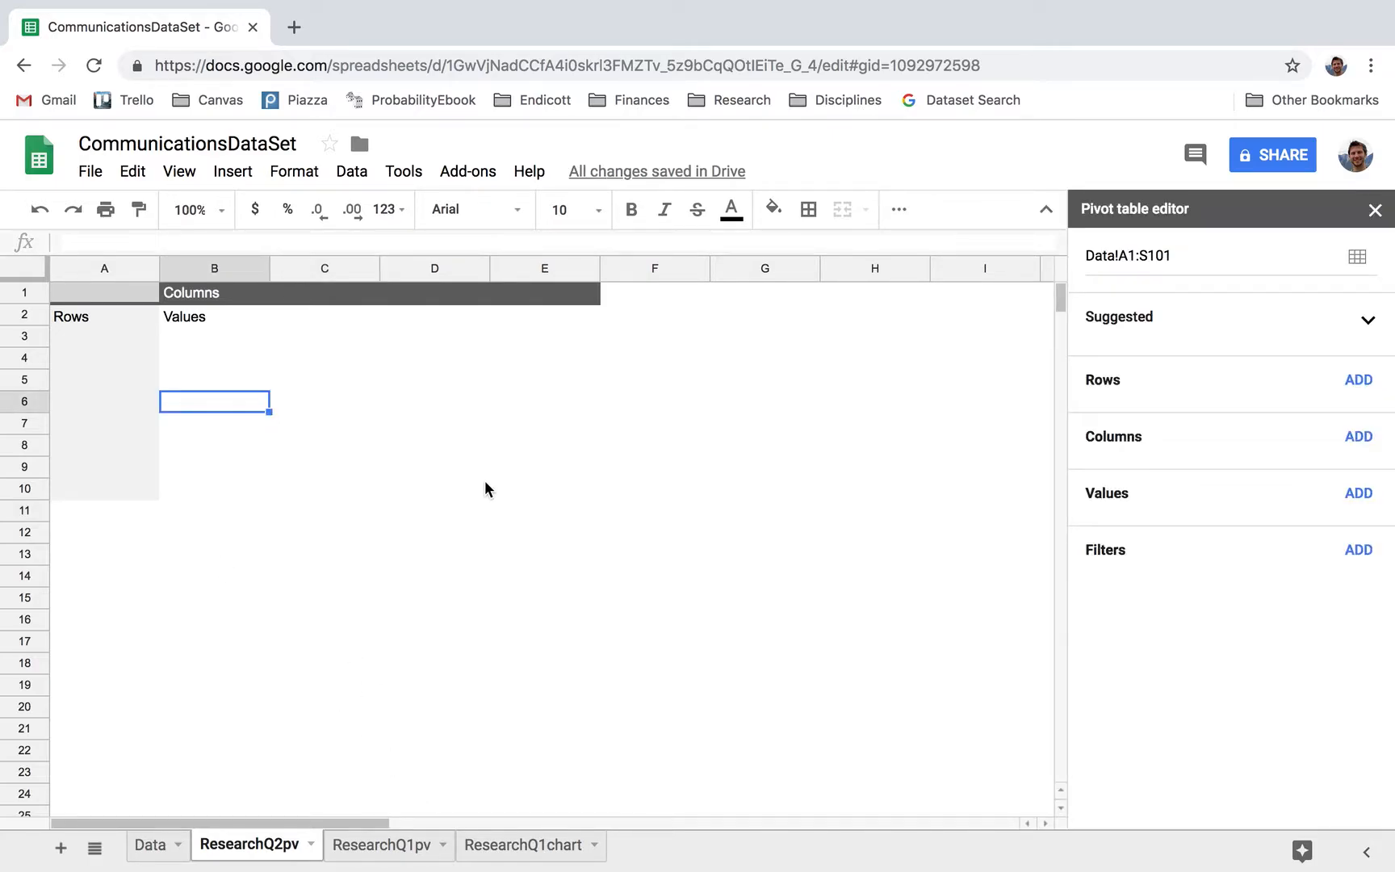
left_click(323, 554)
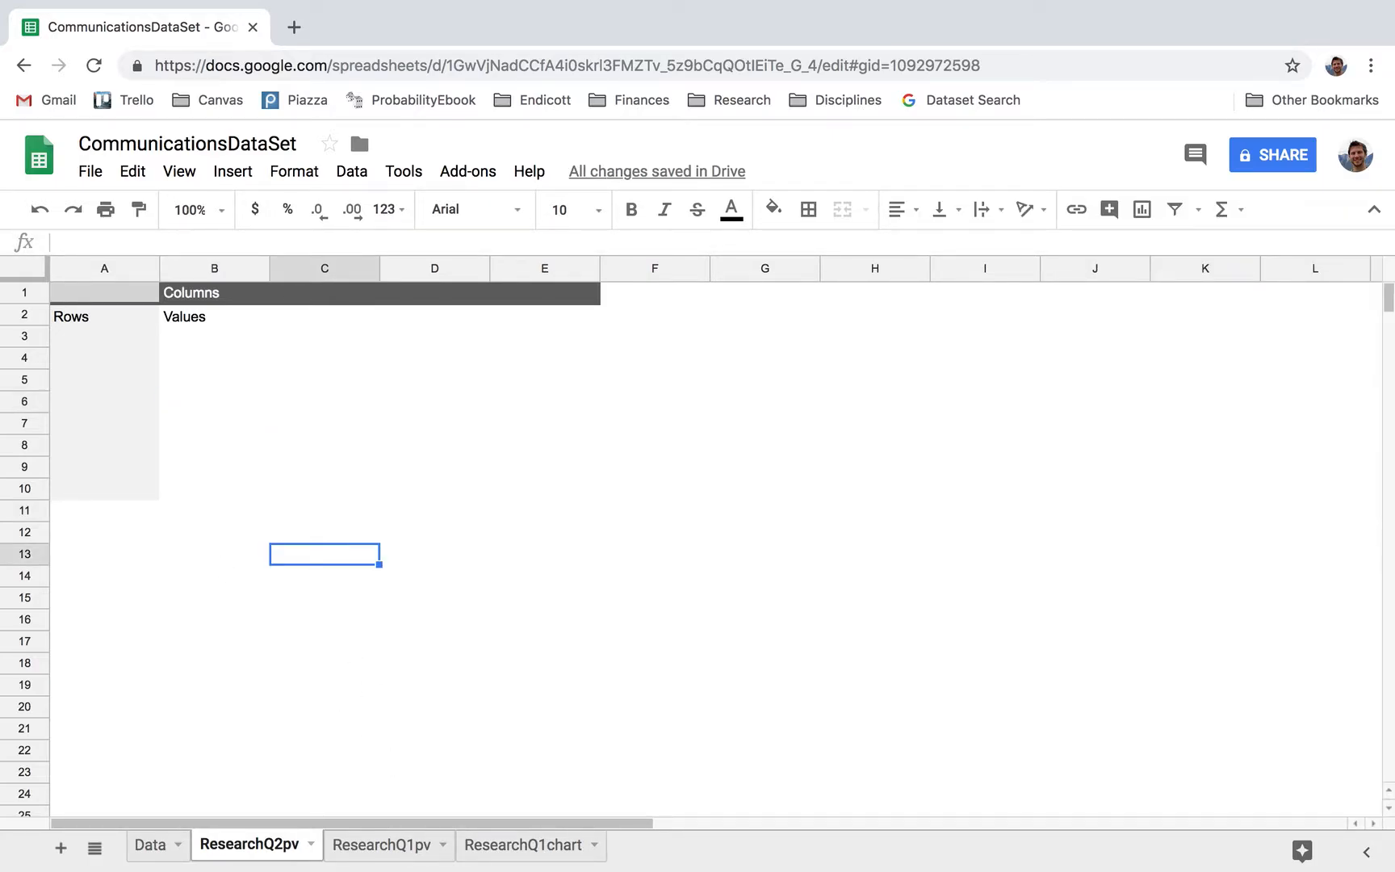
key("ctrl+Left")
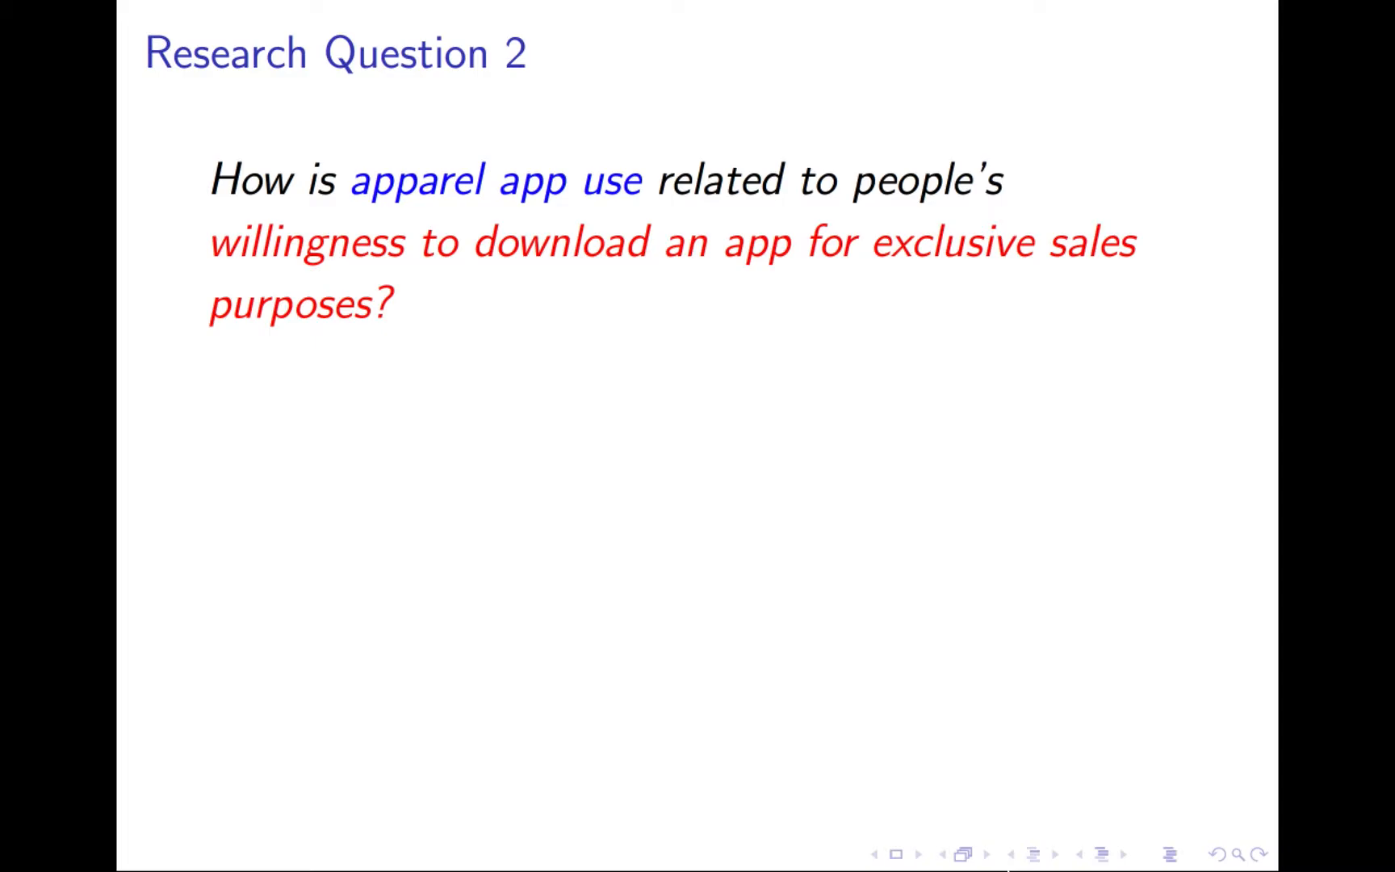
key("ctrl+Right")
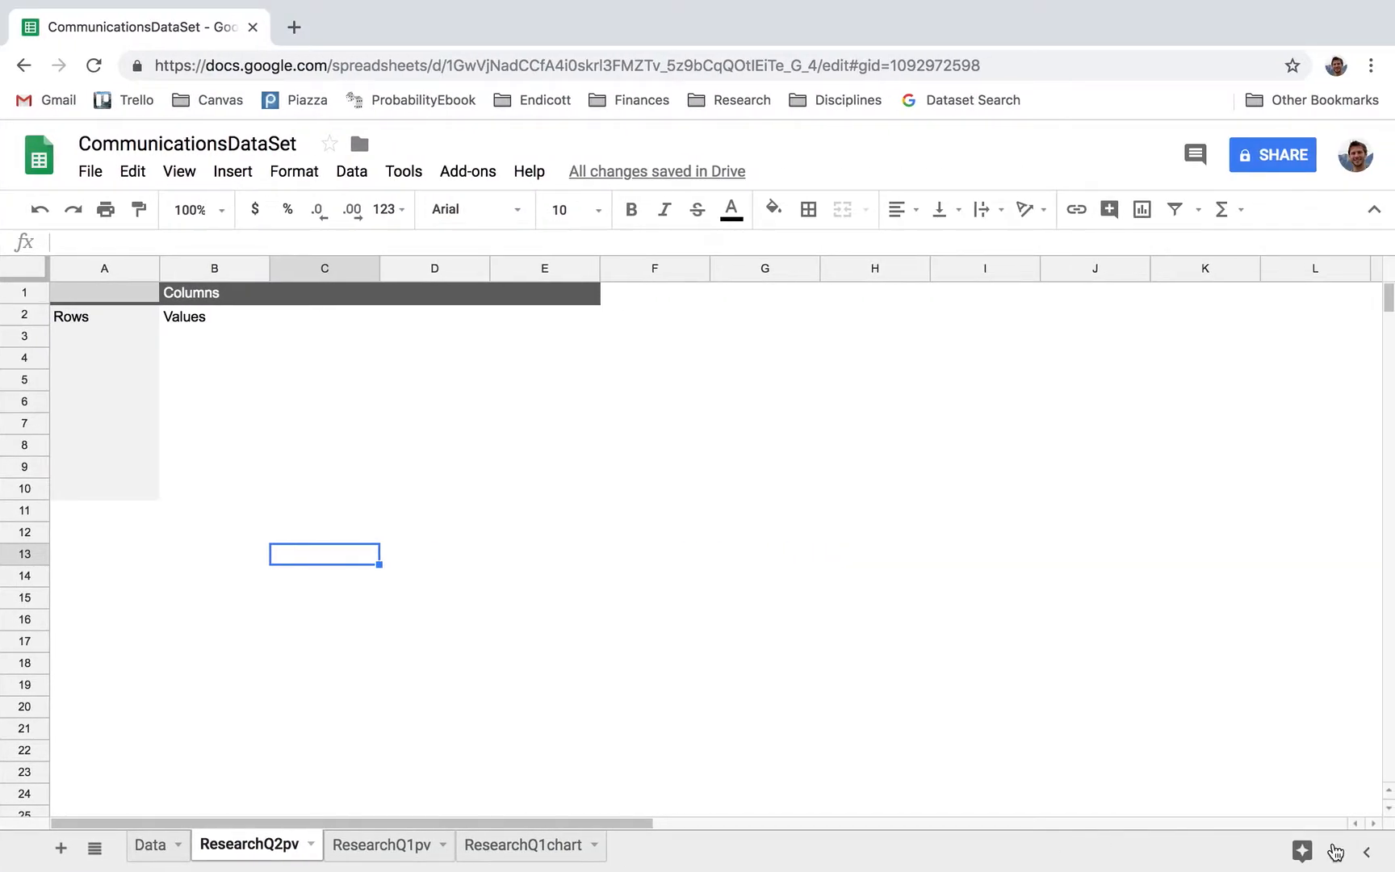
left_click(232, 411)
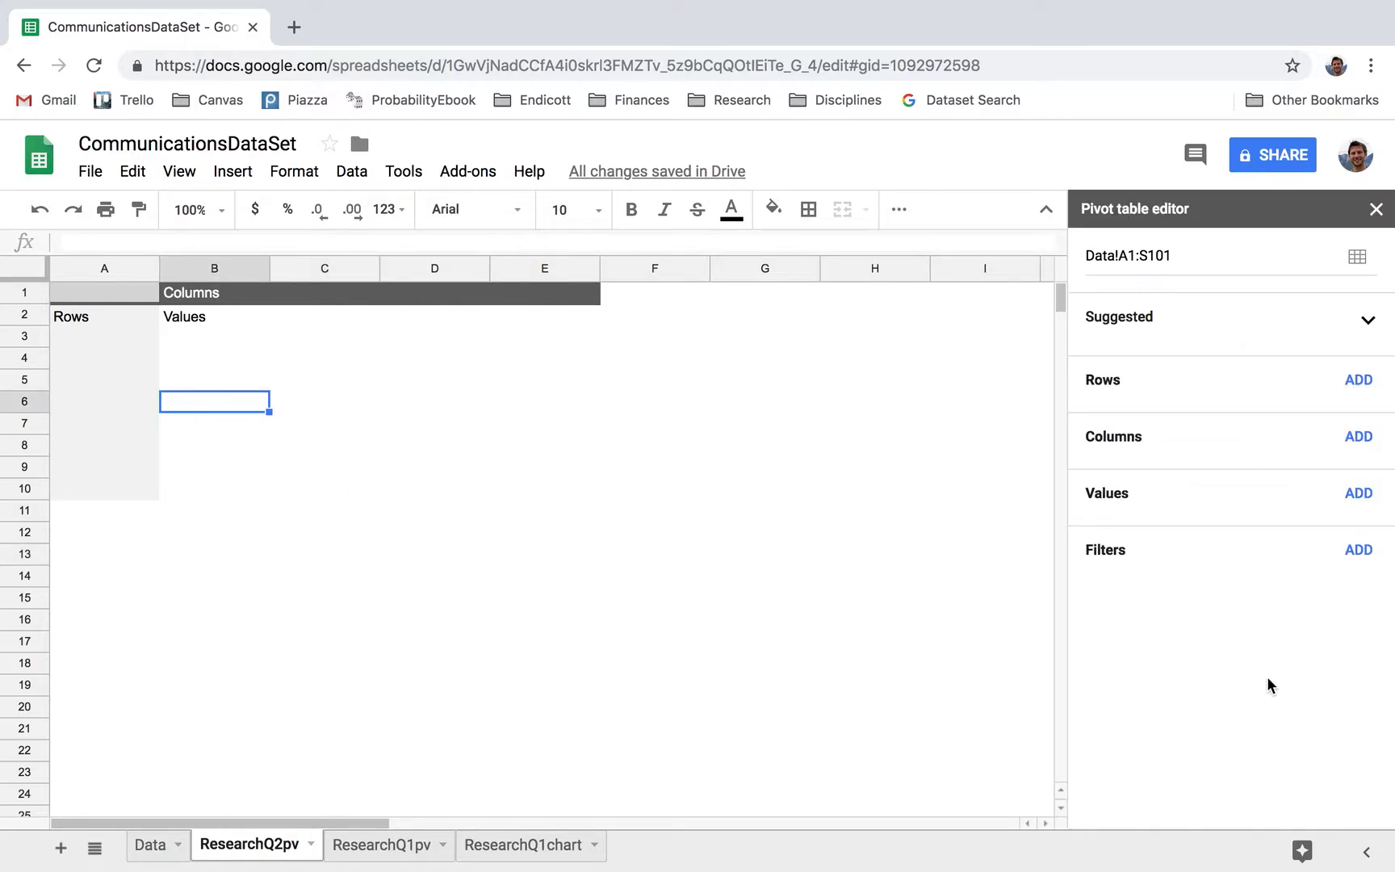
Consult the Research Question 2 slide and add question 10, on current use of an apparel brand's mobile app, as the pivot table's rows
key("ctrl+Left")
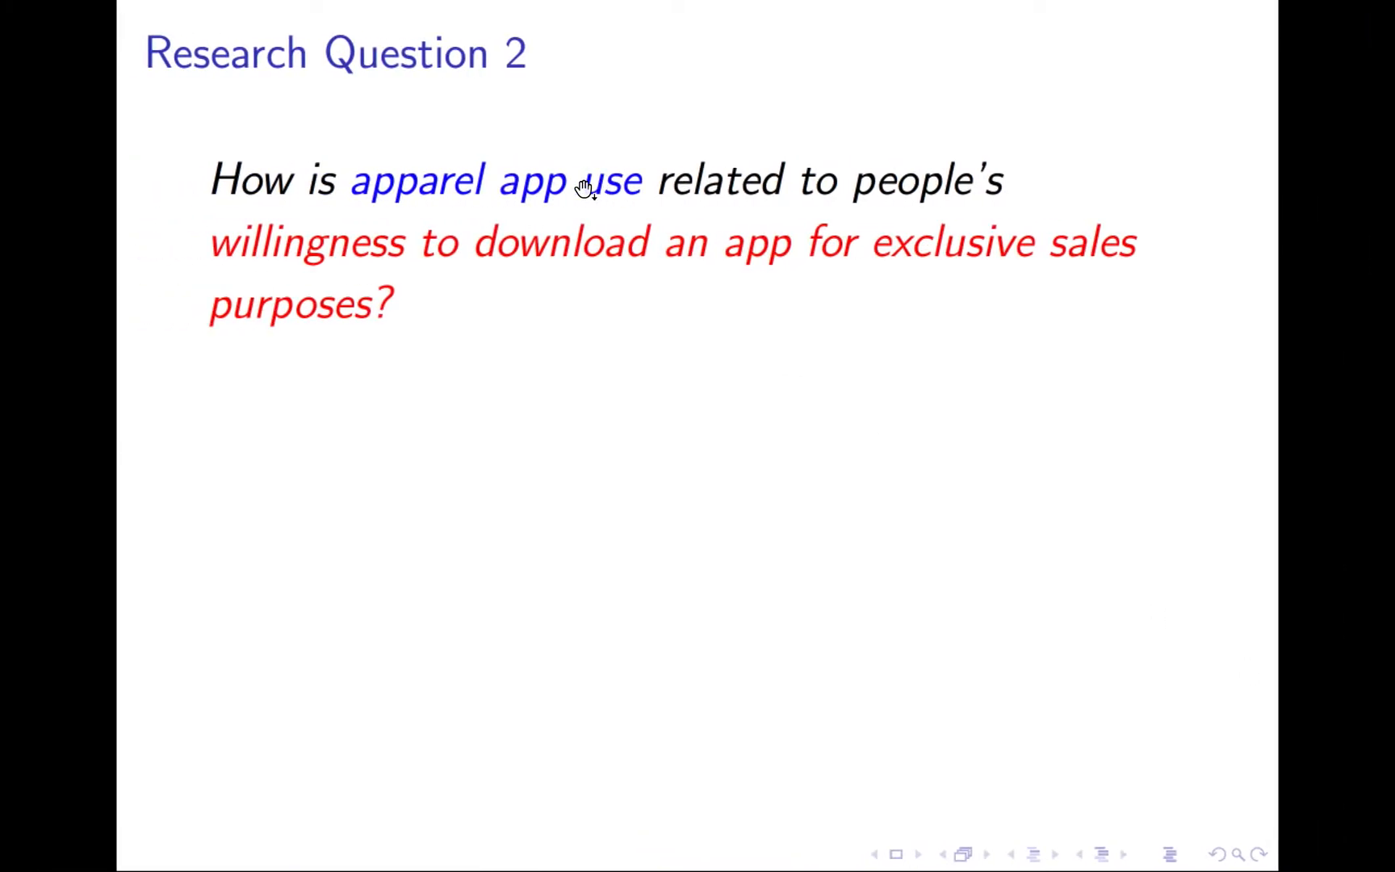
key("ctrl+Right")
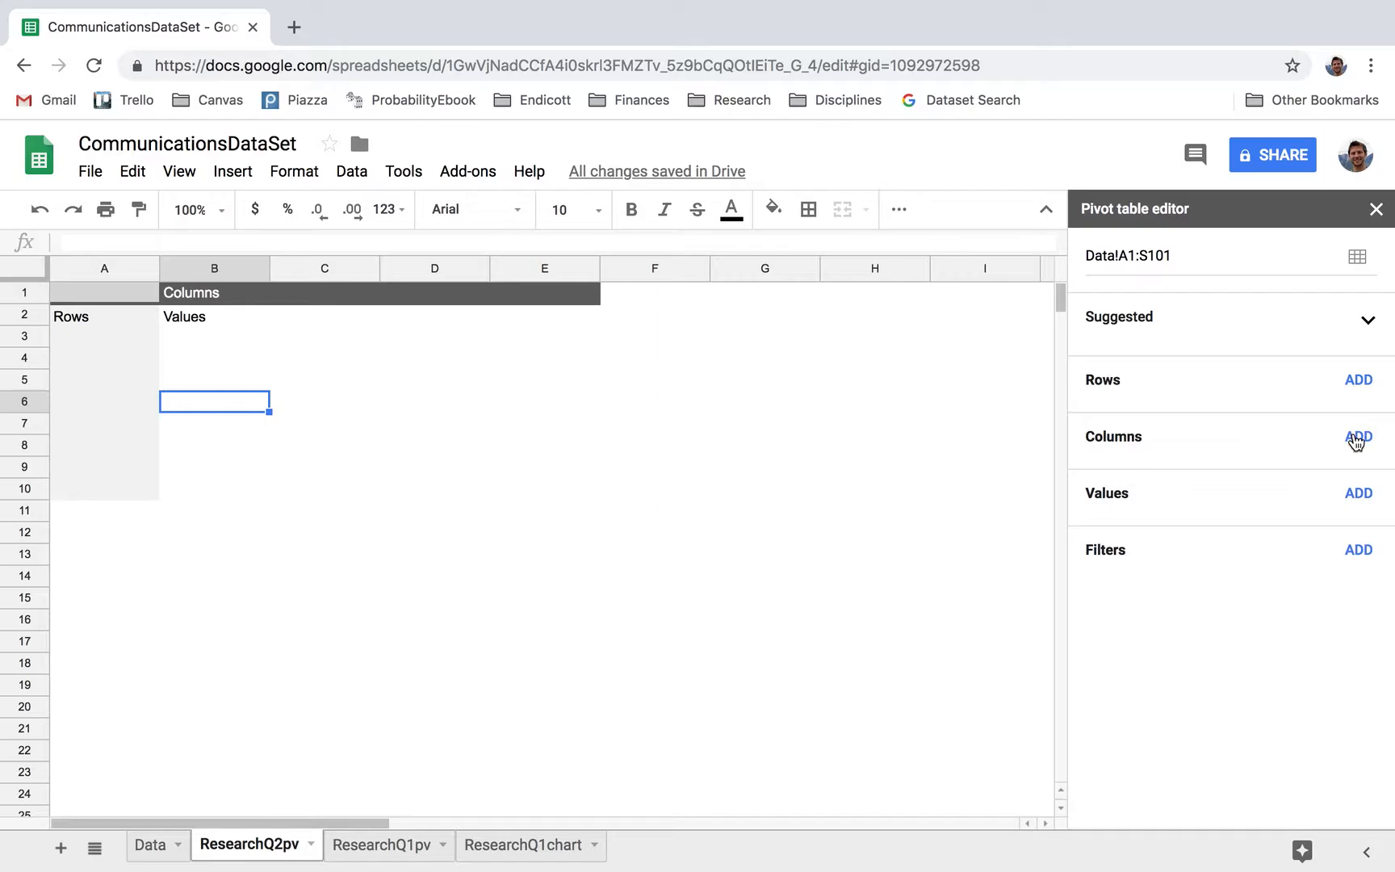
left_click(1360, 381)
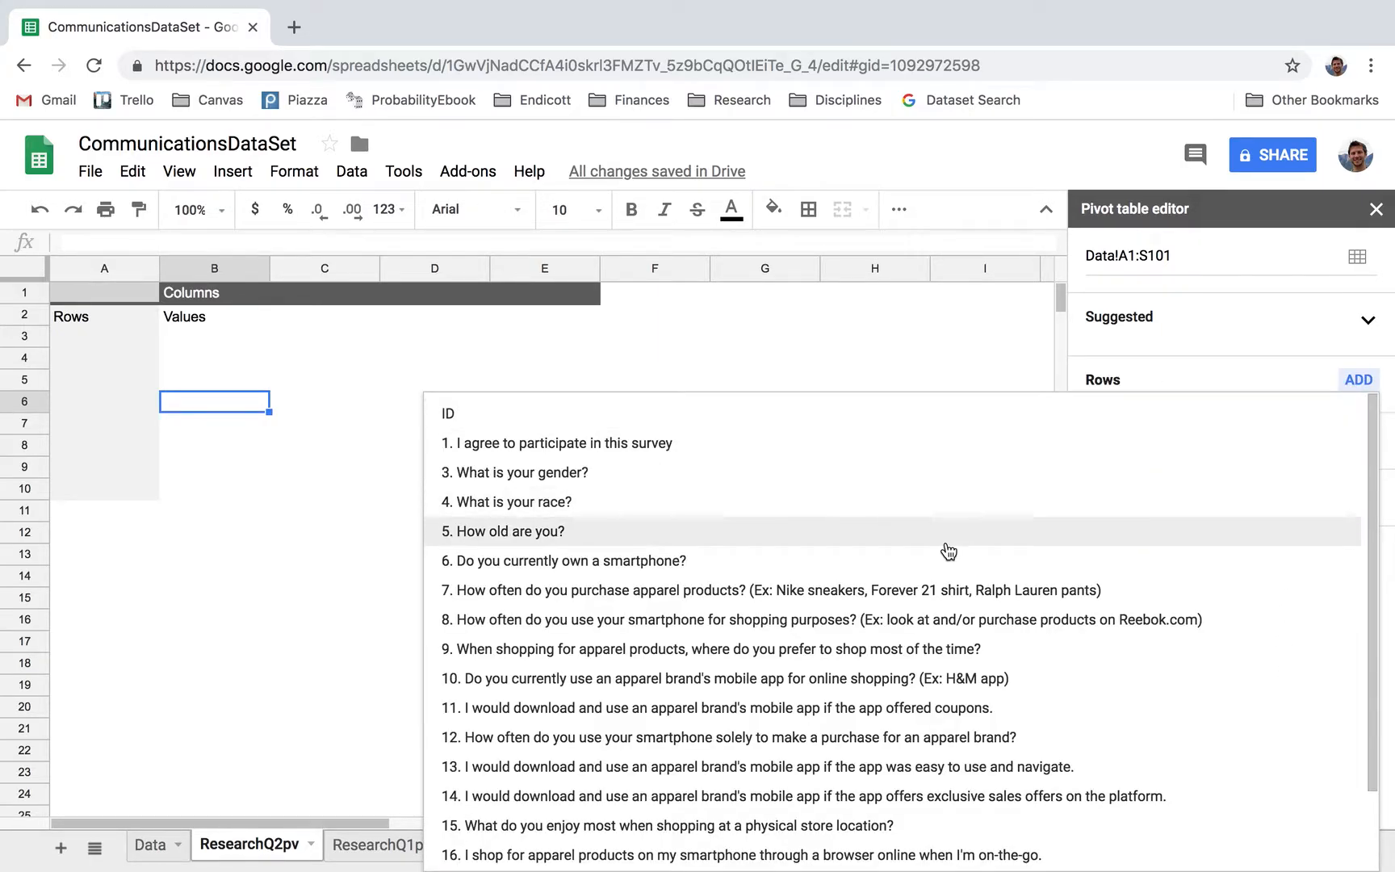
scroll(949, 551, "down", 2)
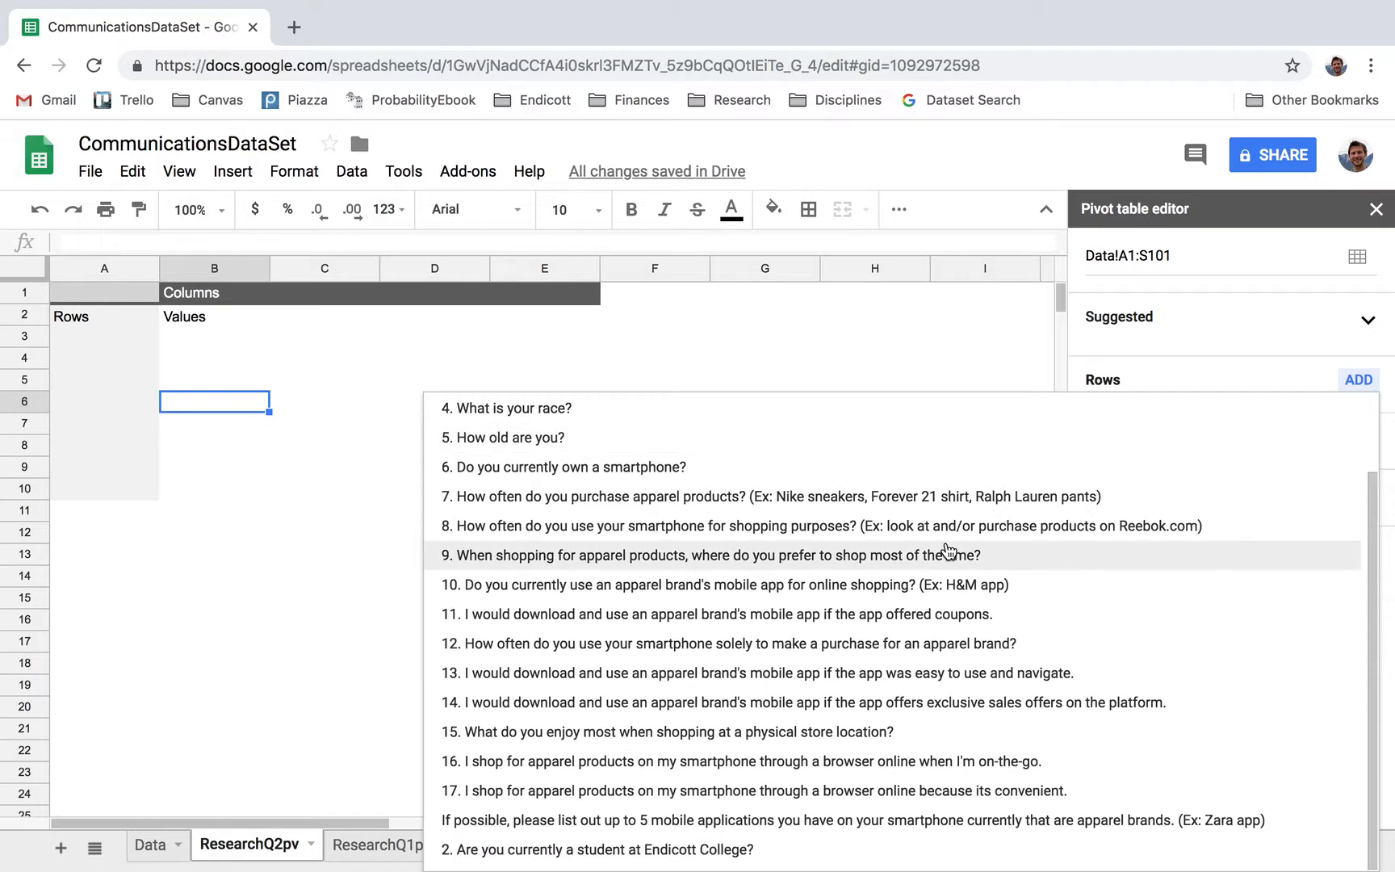
scroll(948, 551, "up", 3)
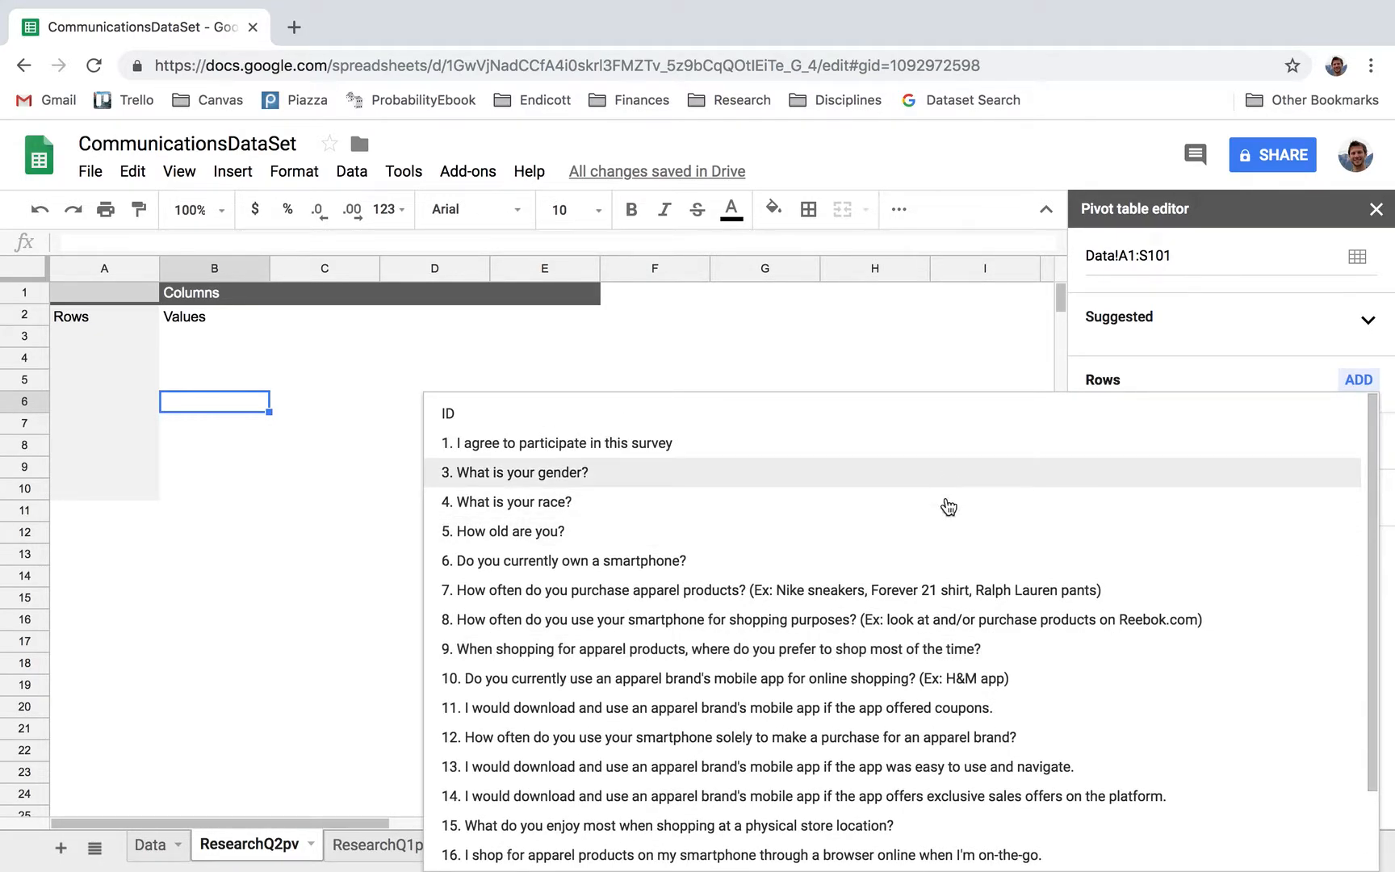
scroll(951, 582, "down", 2)
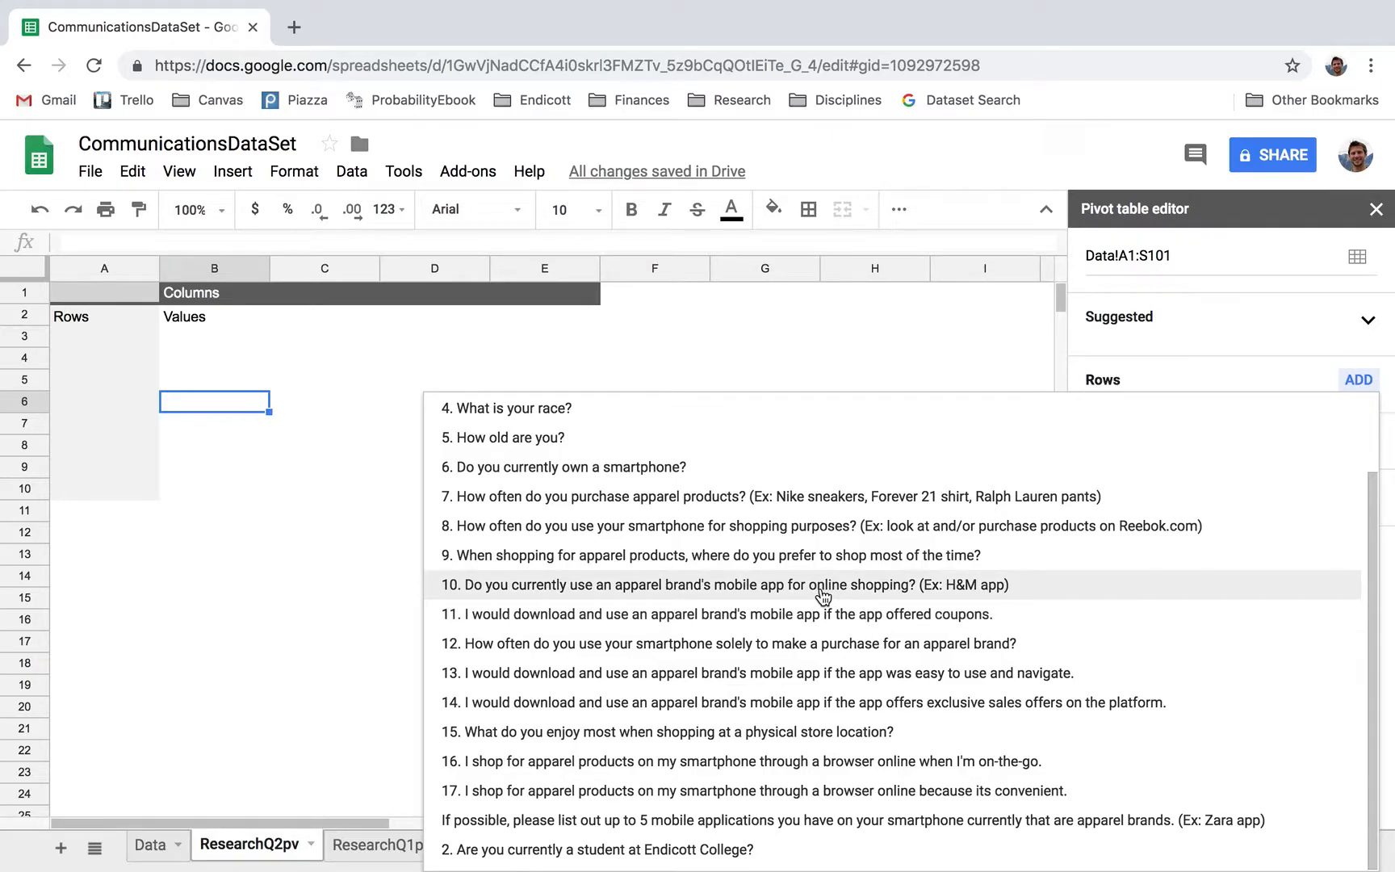
left_click(993, 586)
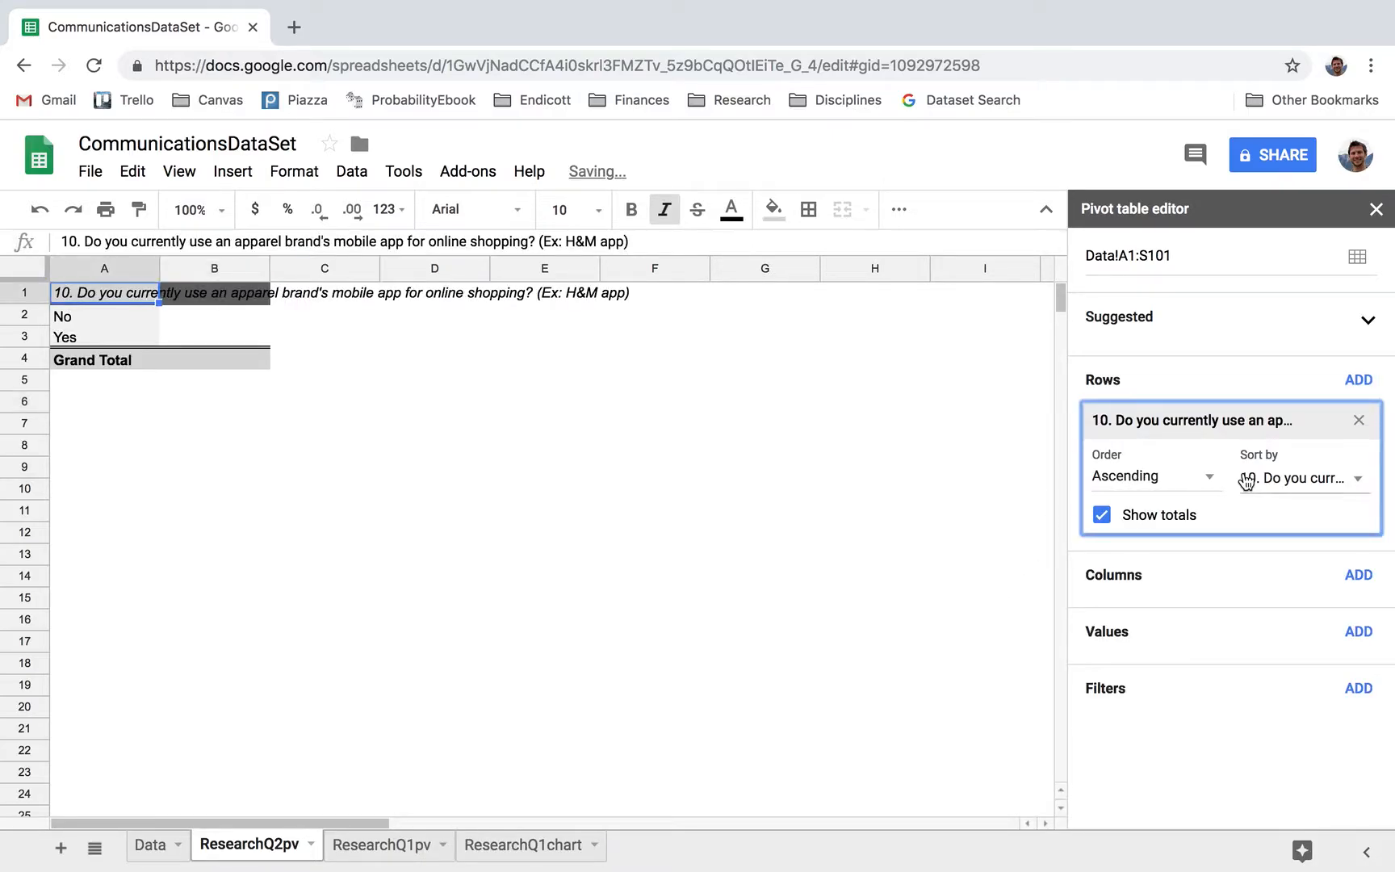
Recheck the research question slide and add question 14, on downloading an app for exclusive sales offers, as the pivot table's columns
key("ctrl+Left")
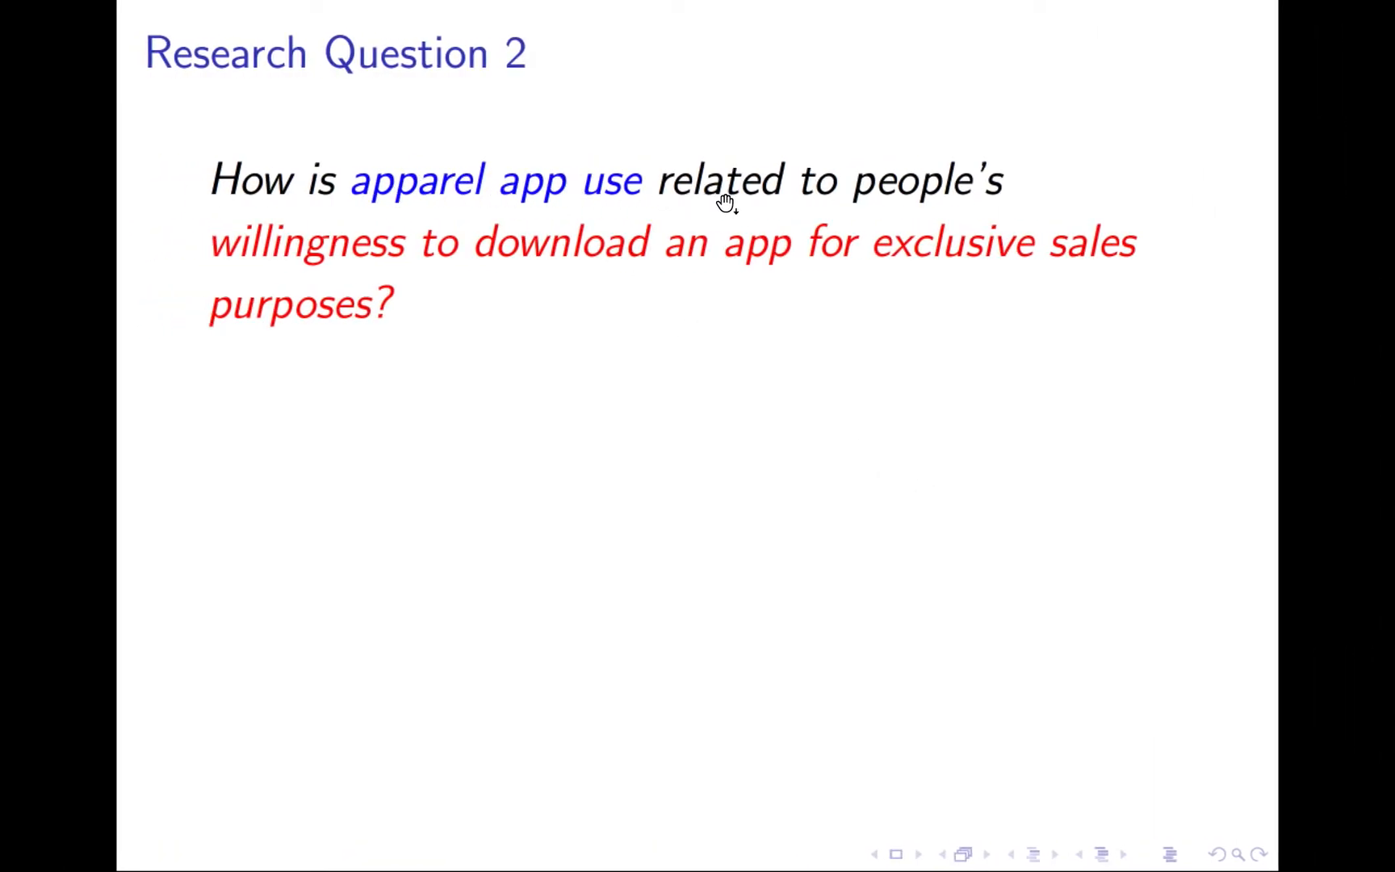
key("ctrl+Right")
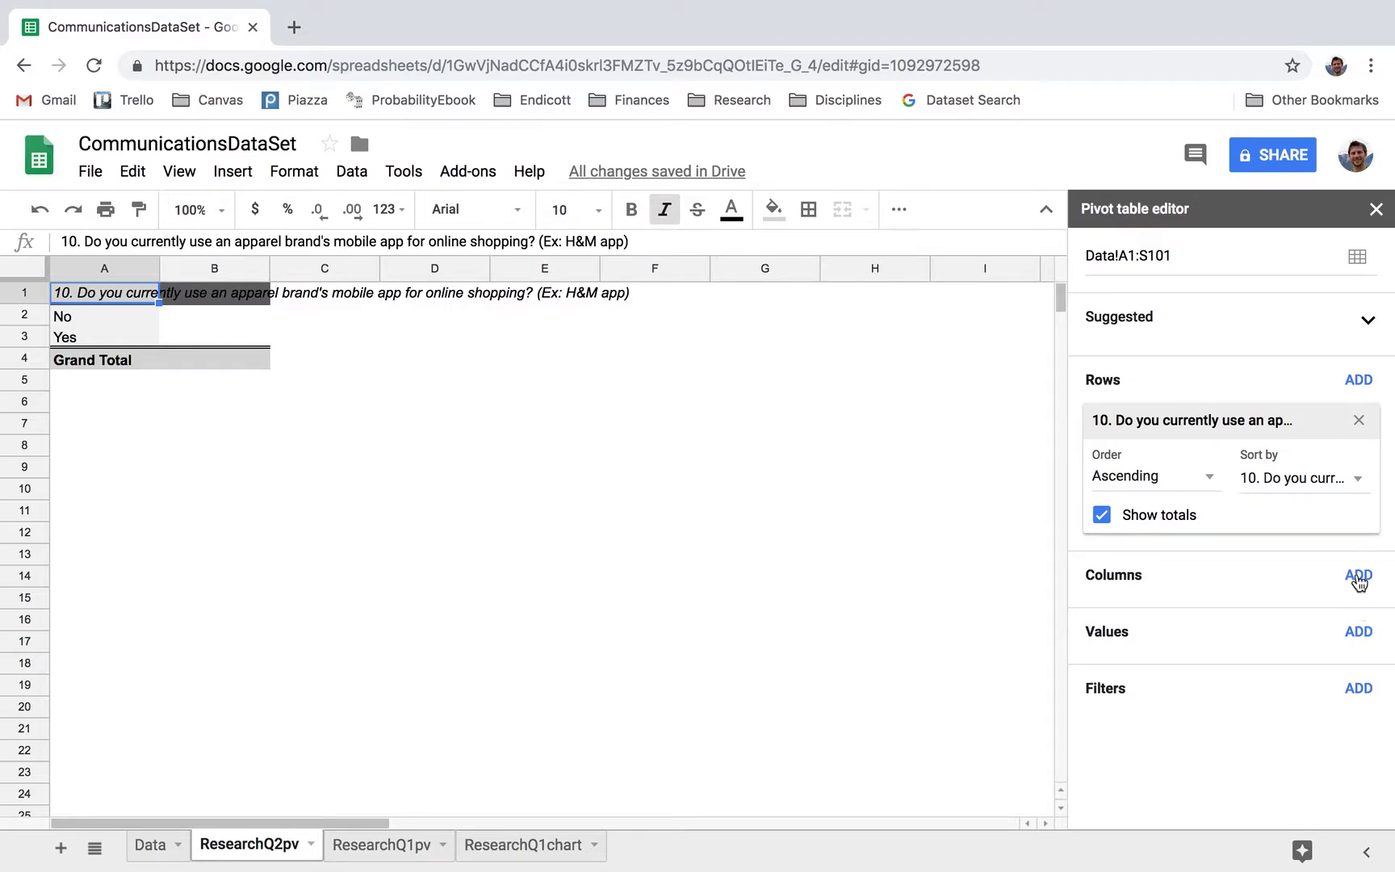
left_click(1361, 576)
scroll(787, 713, "down", 5)
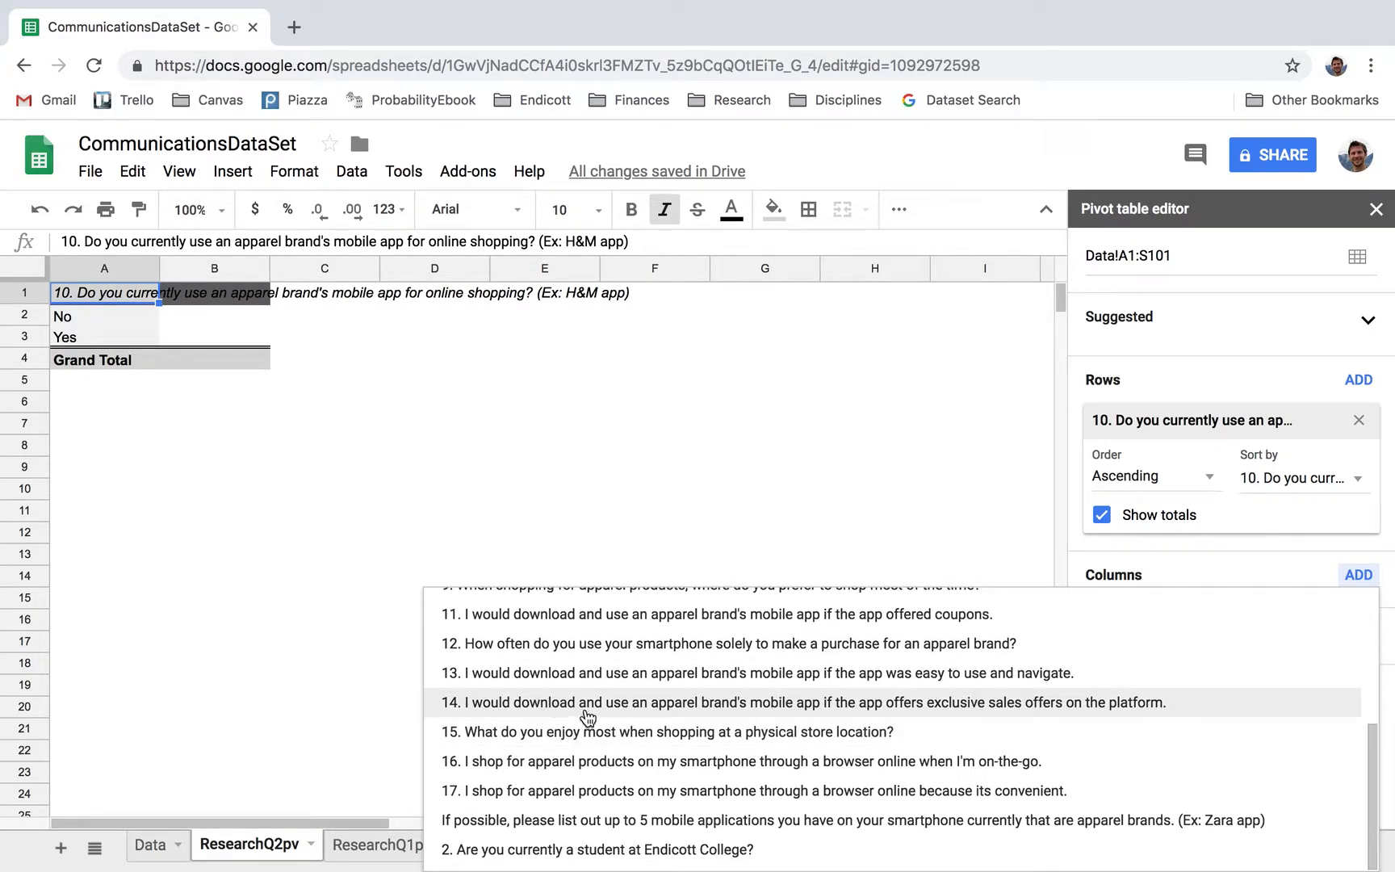
left_click(645, 702)
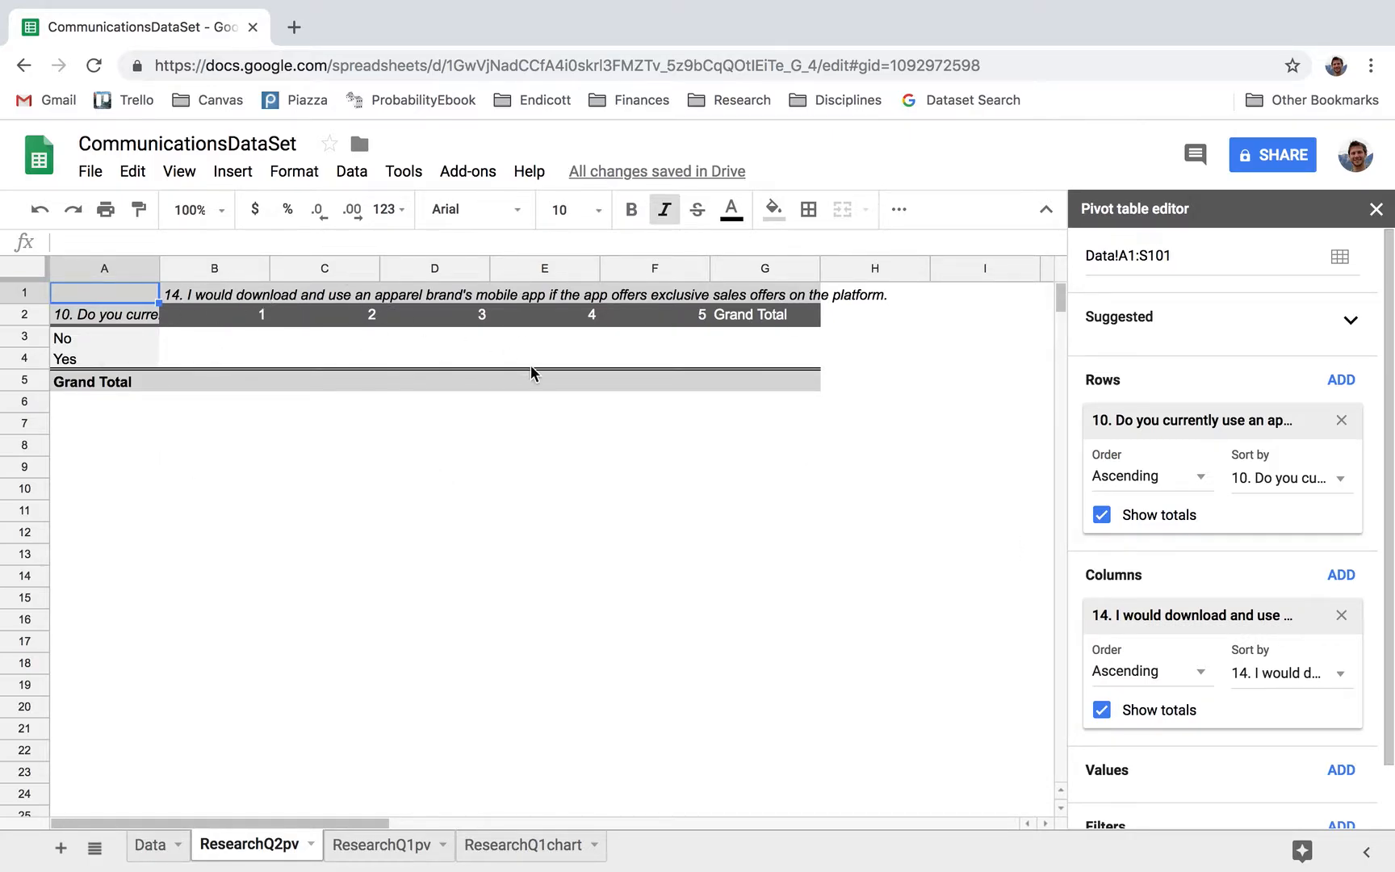
Add question 10, on apparel brand app use, as the pivot table's values field
scroll(1272, 517, "down", 2)
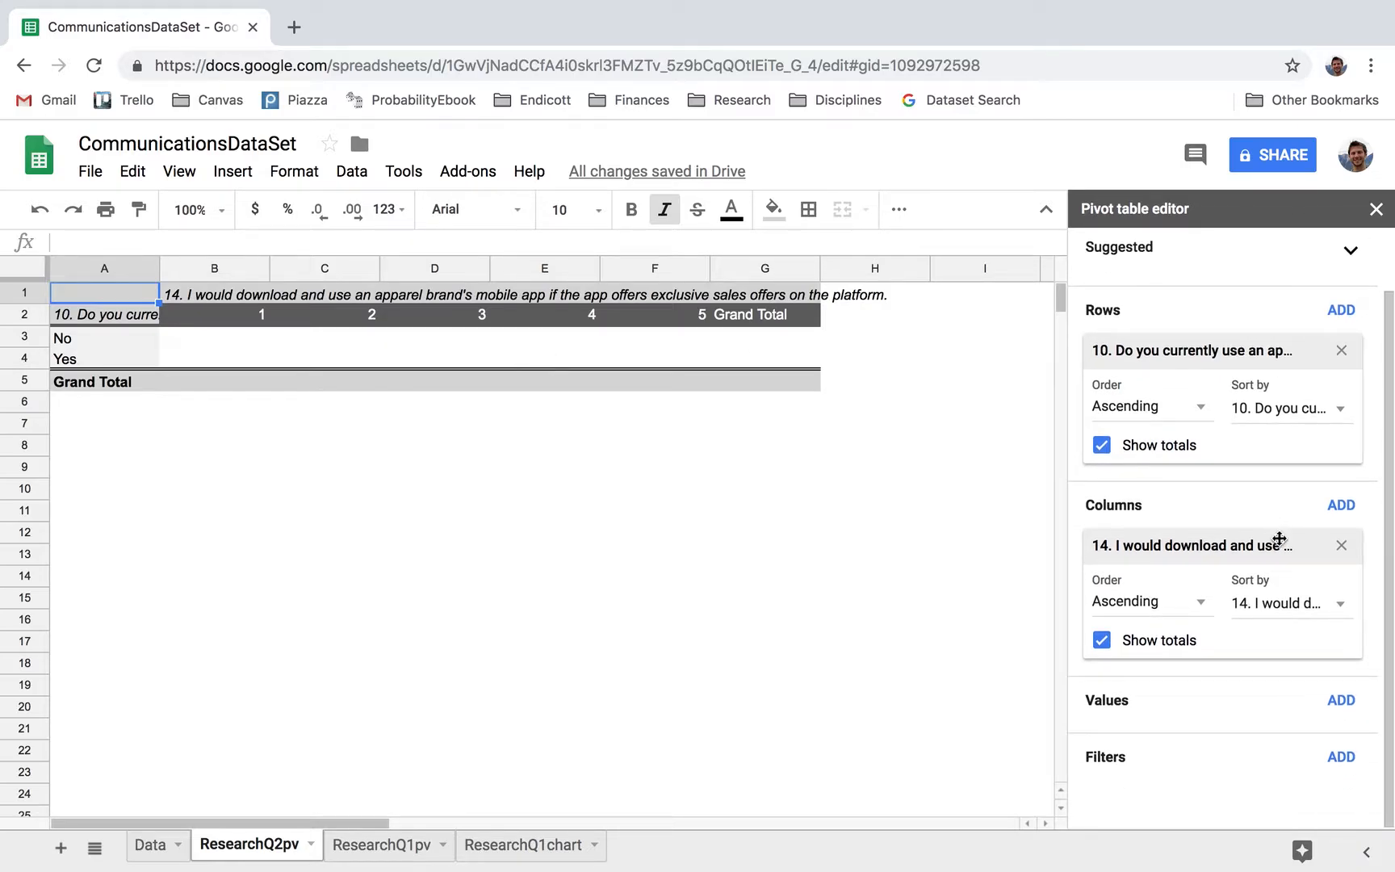
left_click(1341, 711)
scroll(1098, 757, "down", 3)
scroll(1099, 759, "down", 1)
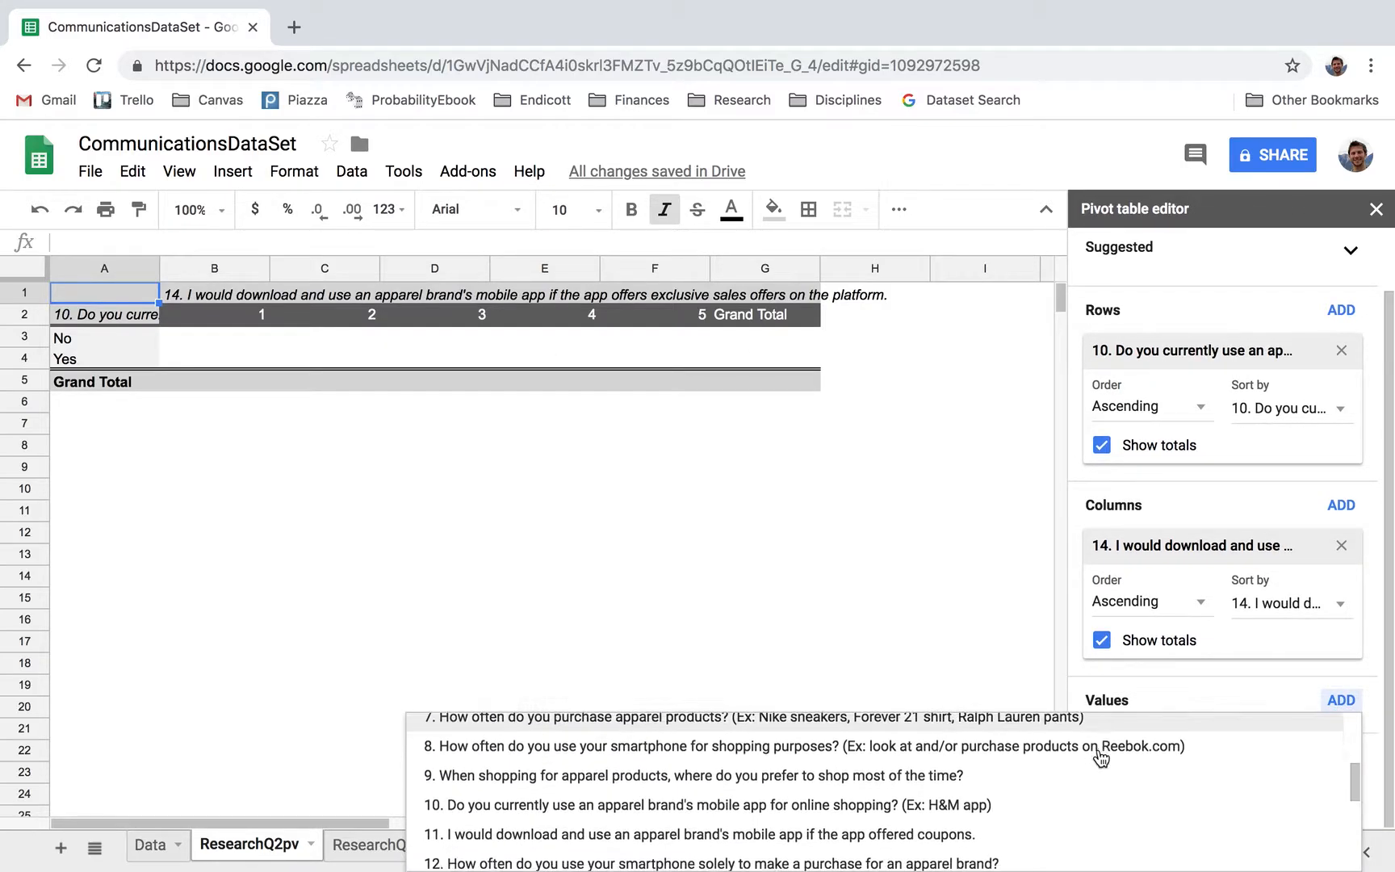
left_click(941, 807)
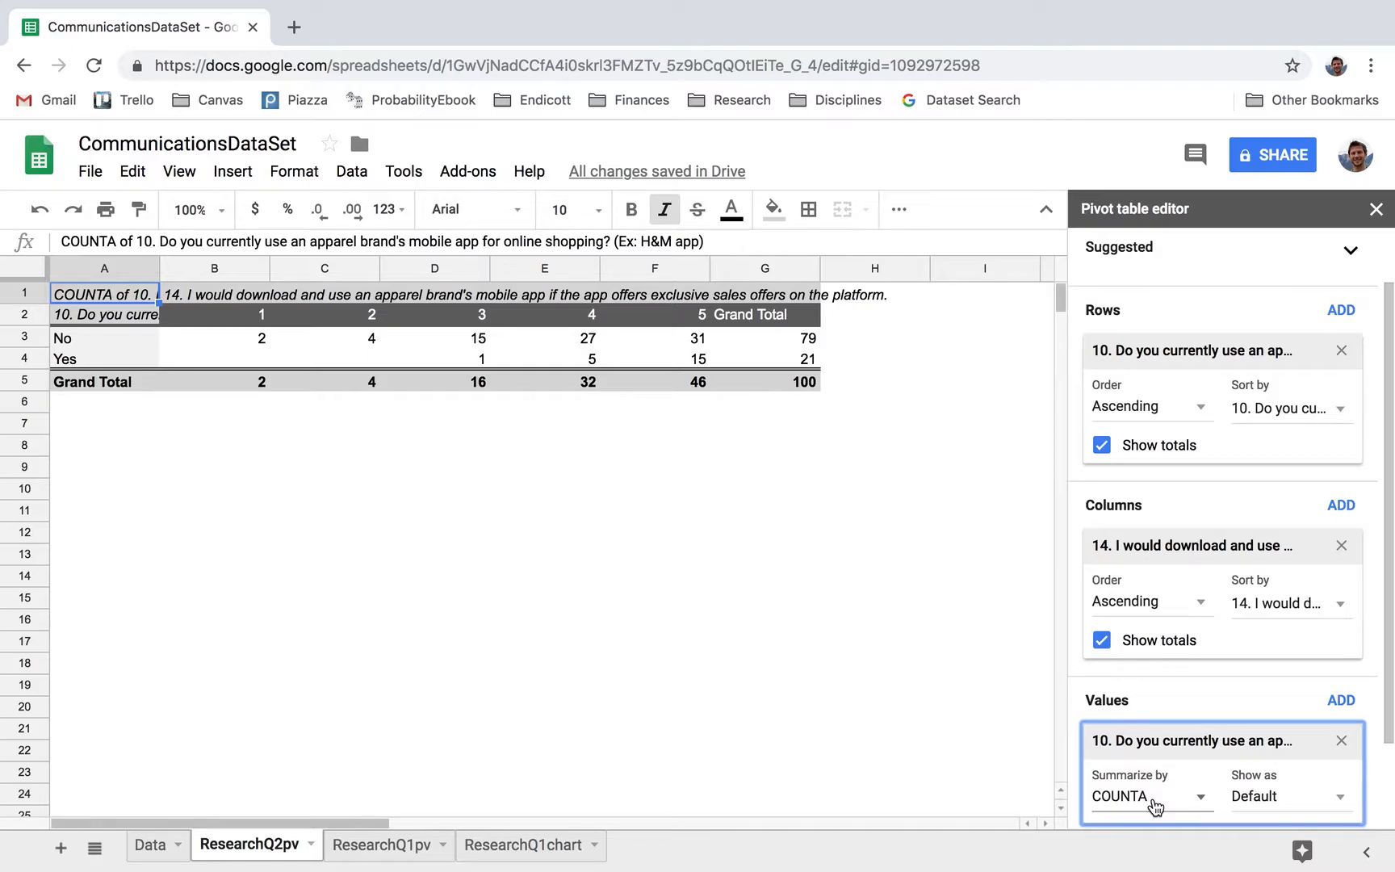
Show the question 10 values as % of row and leave the pivot table by selecting an empty cell outside it
left_click(1254, 798)
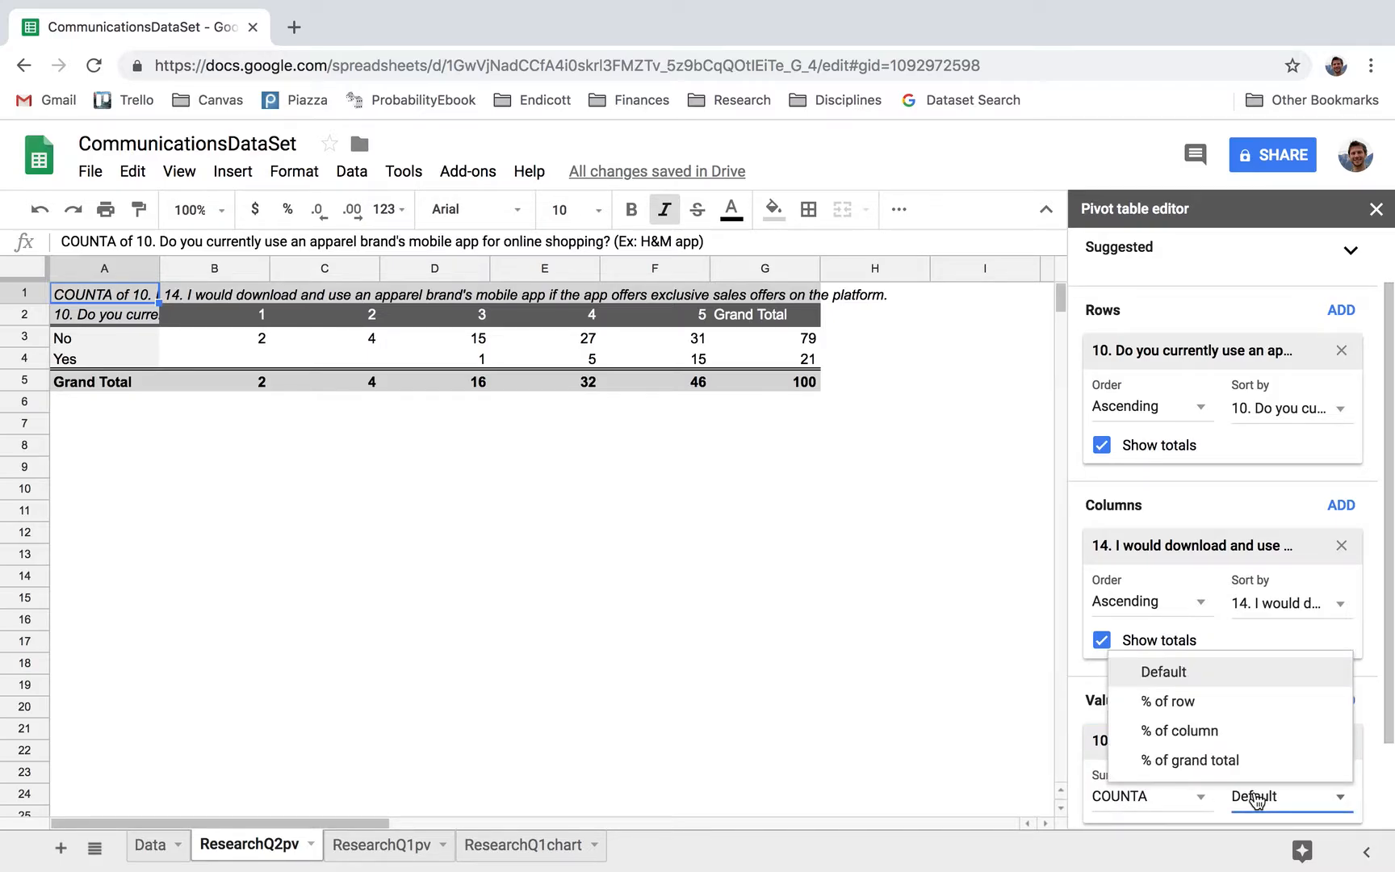
left_click(1235, 711)
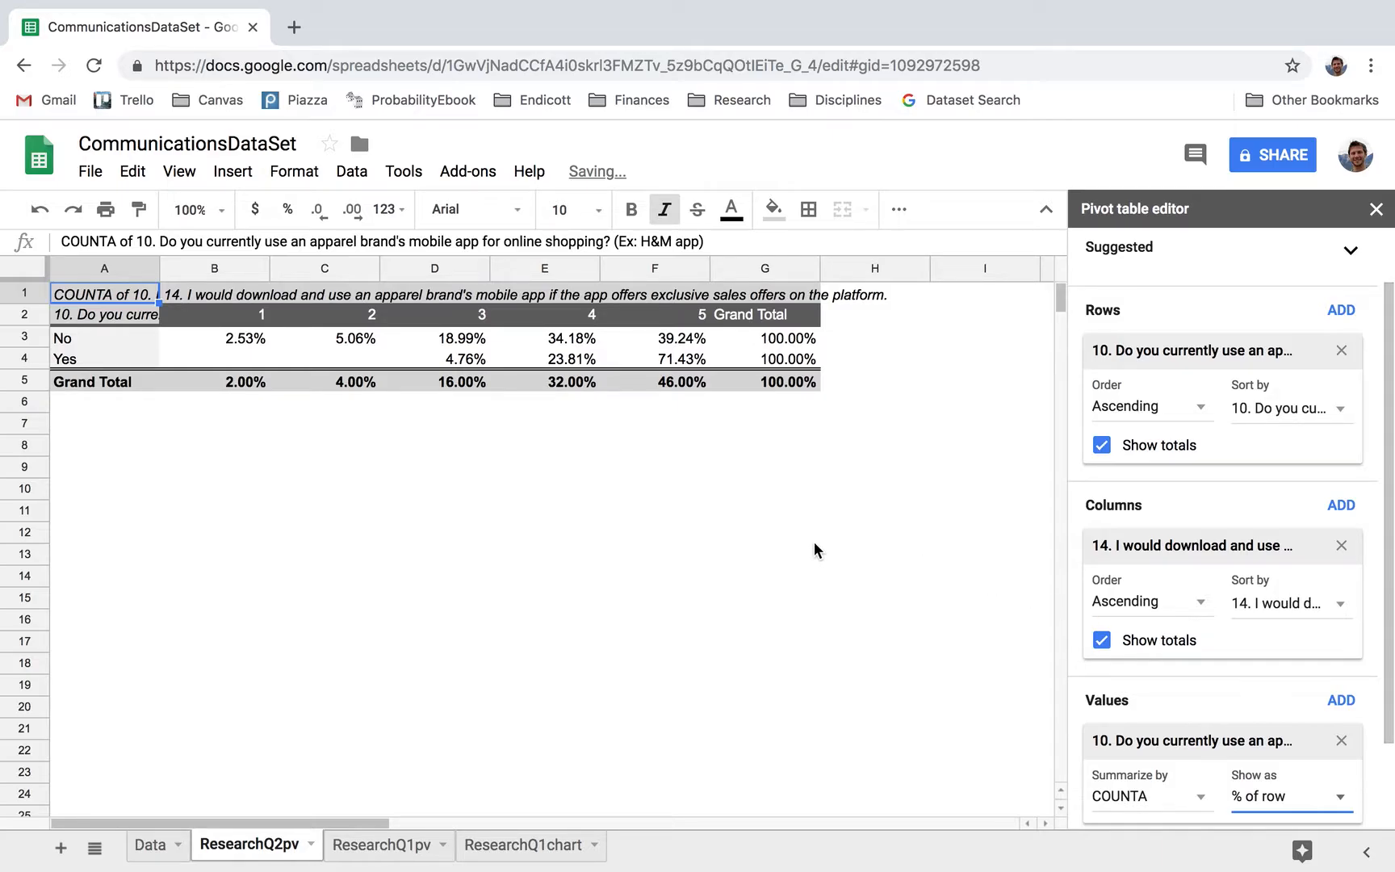
left_click(648, 534)
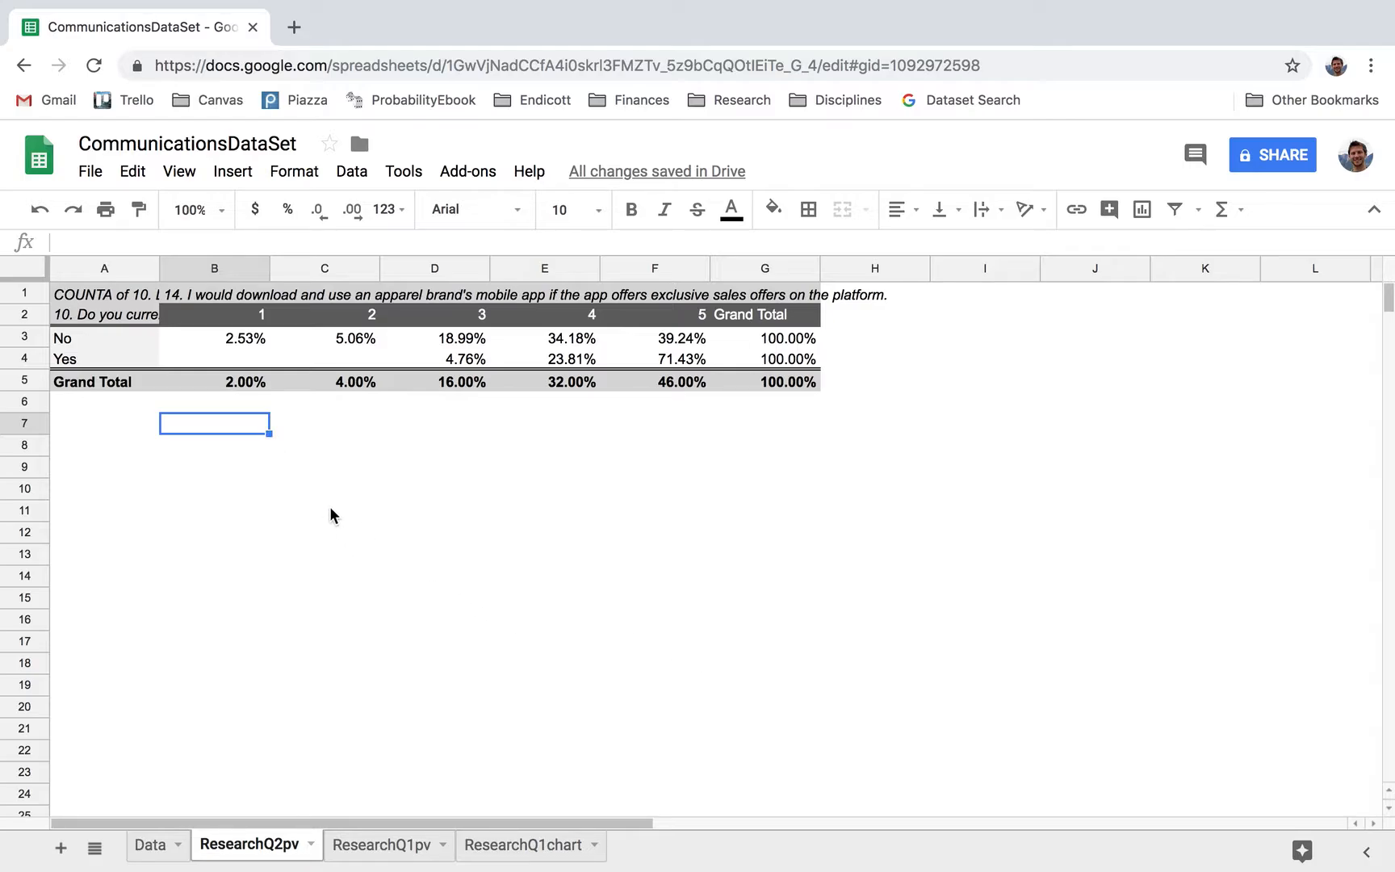
left_click_drag(65, 315, 691, 360)
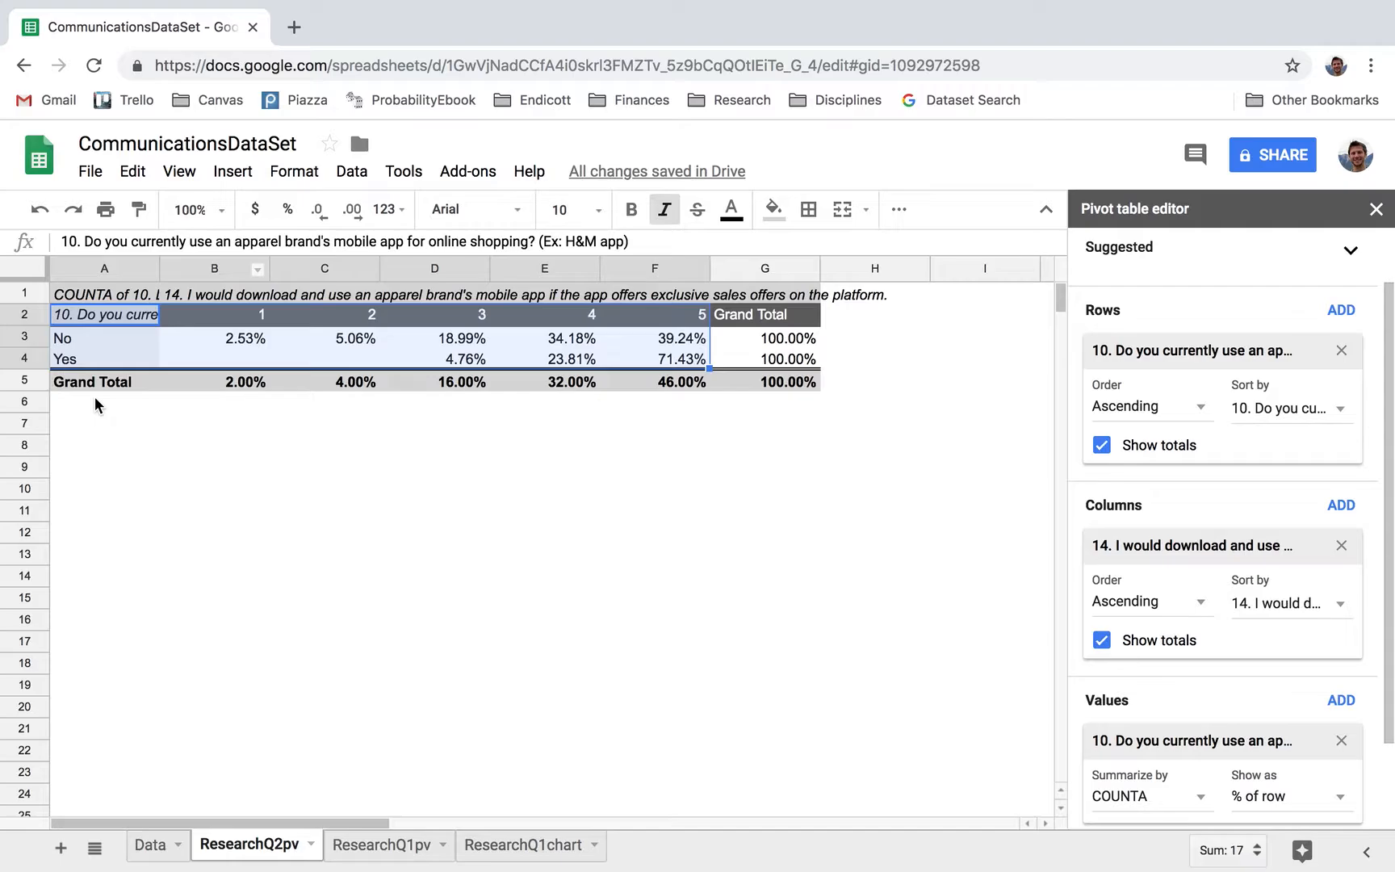
left_click(233, 171)
left_click(272, 431)
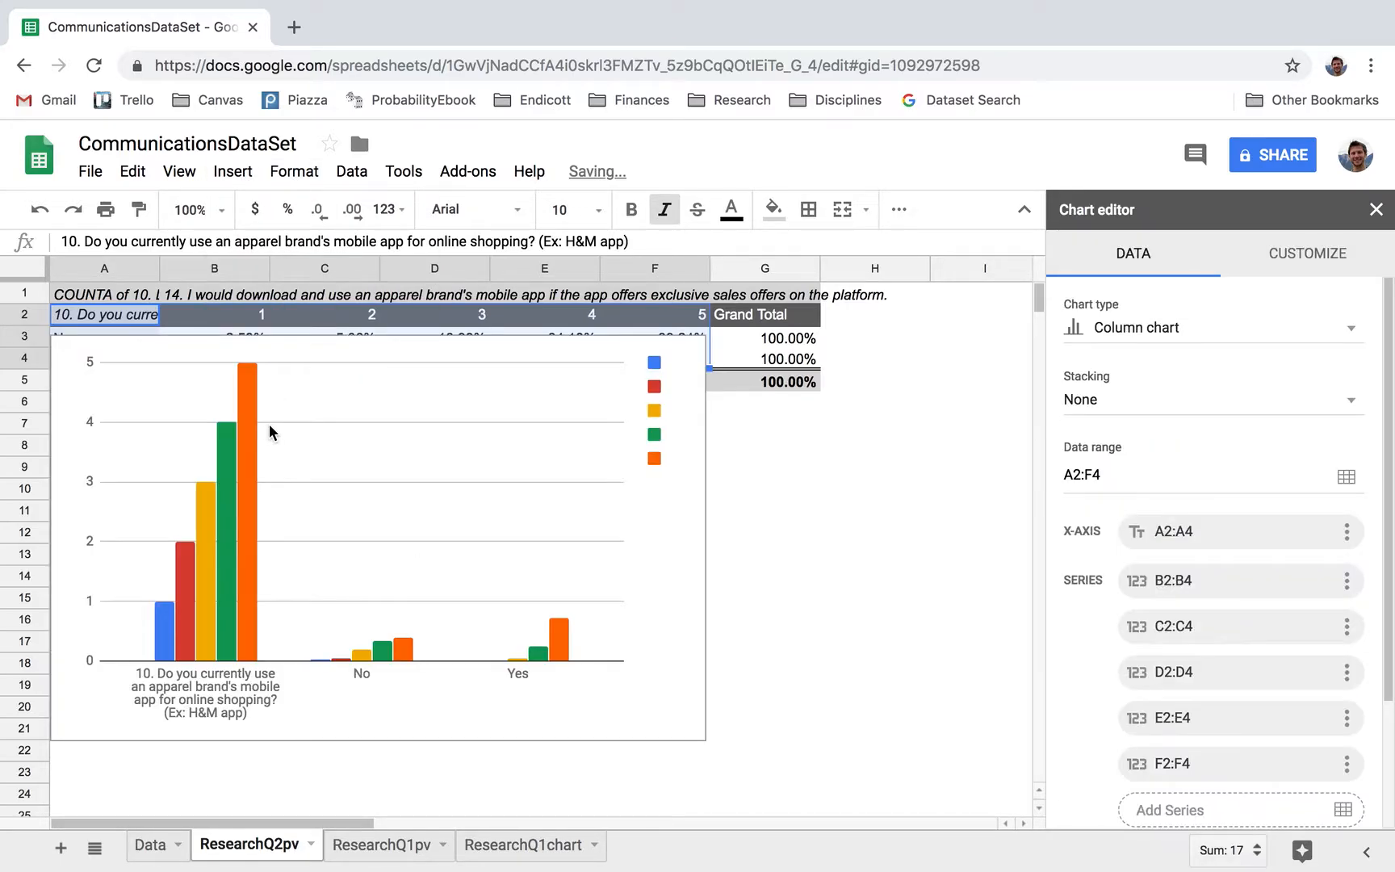
left_click(669, 592)
left_click_drag(654, 563, 675, 620)
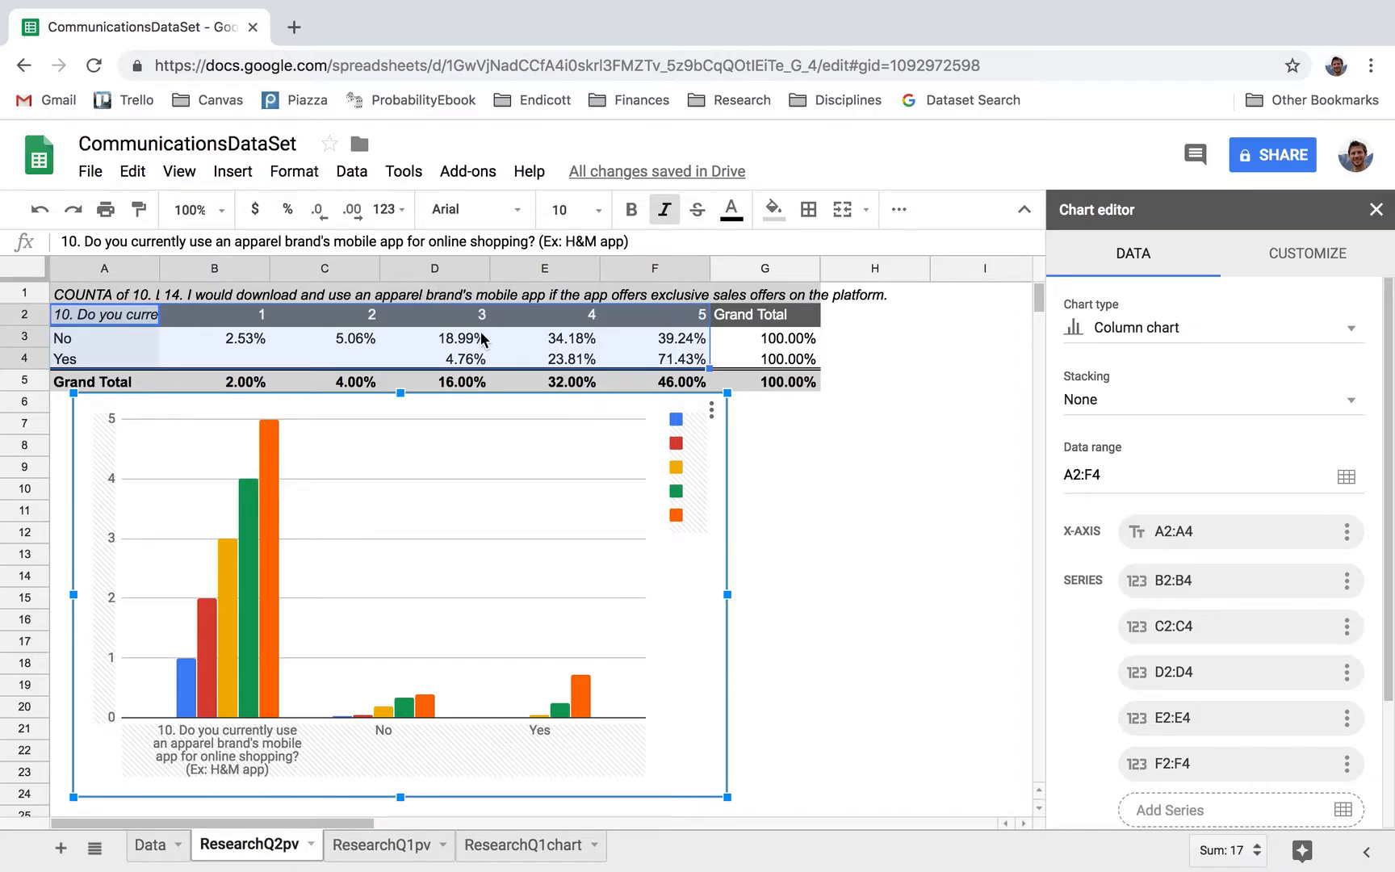
left_click(244, 319)
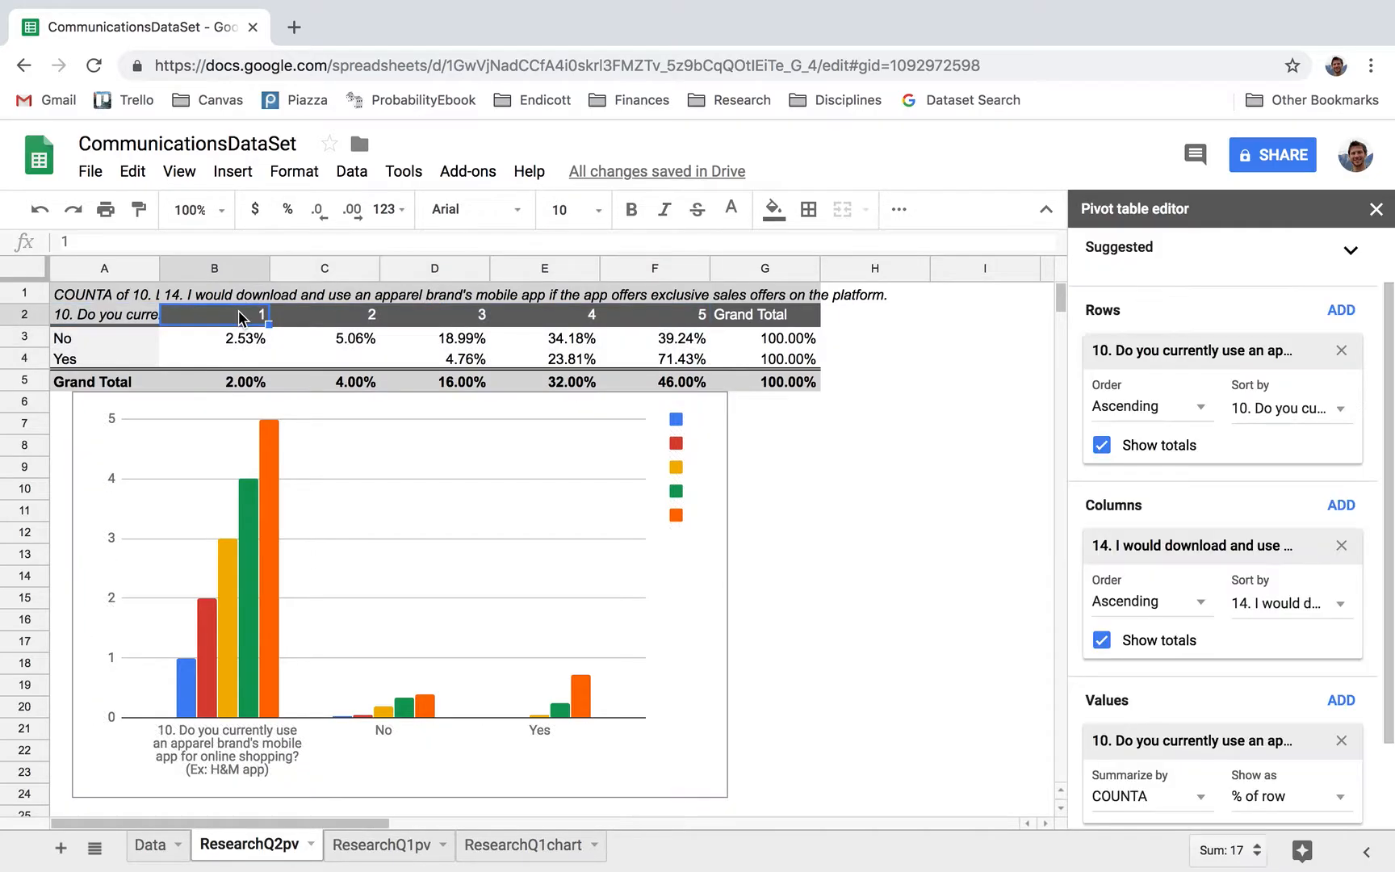
left_click(300, 320)
left_click(433, 317)
left_click(548, 315)
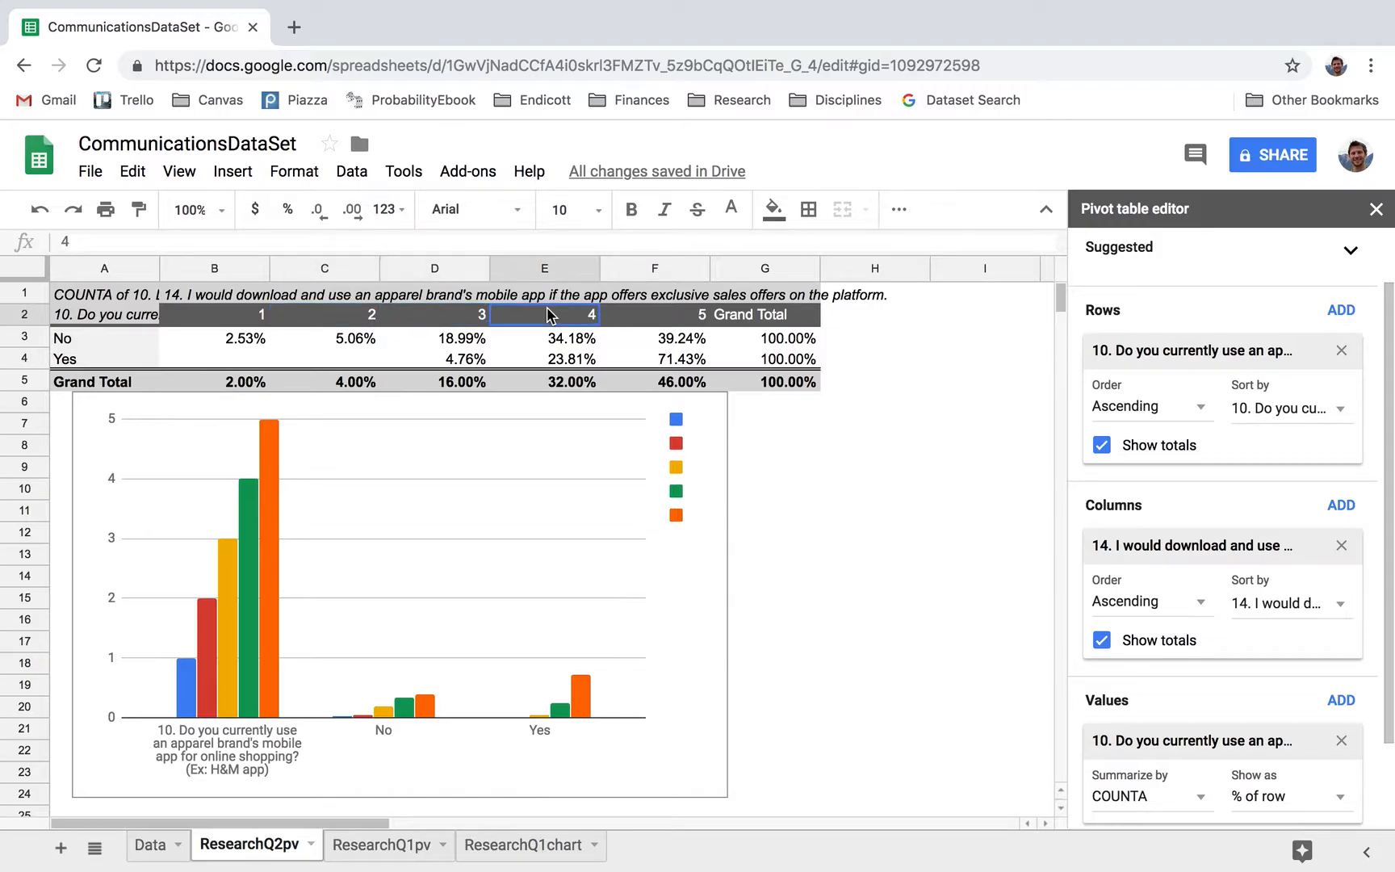
left_click(656, 320)
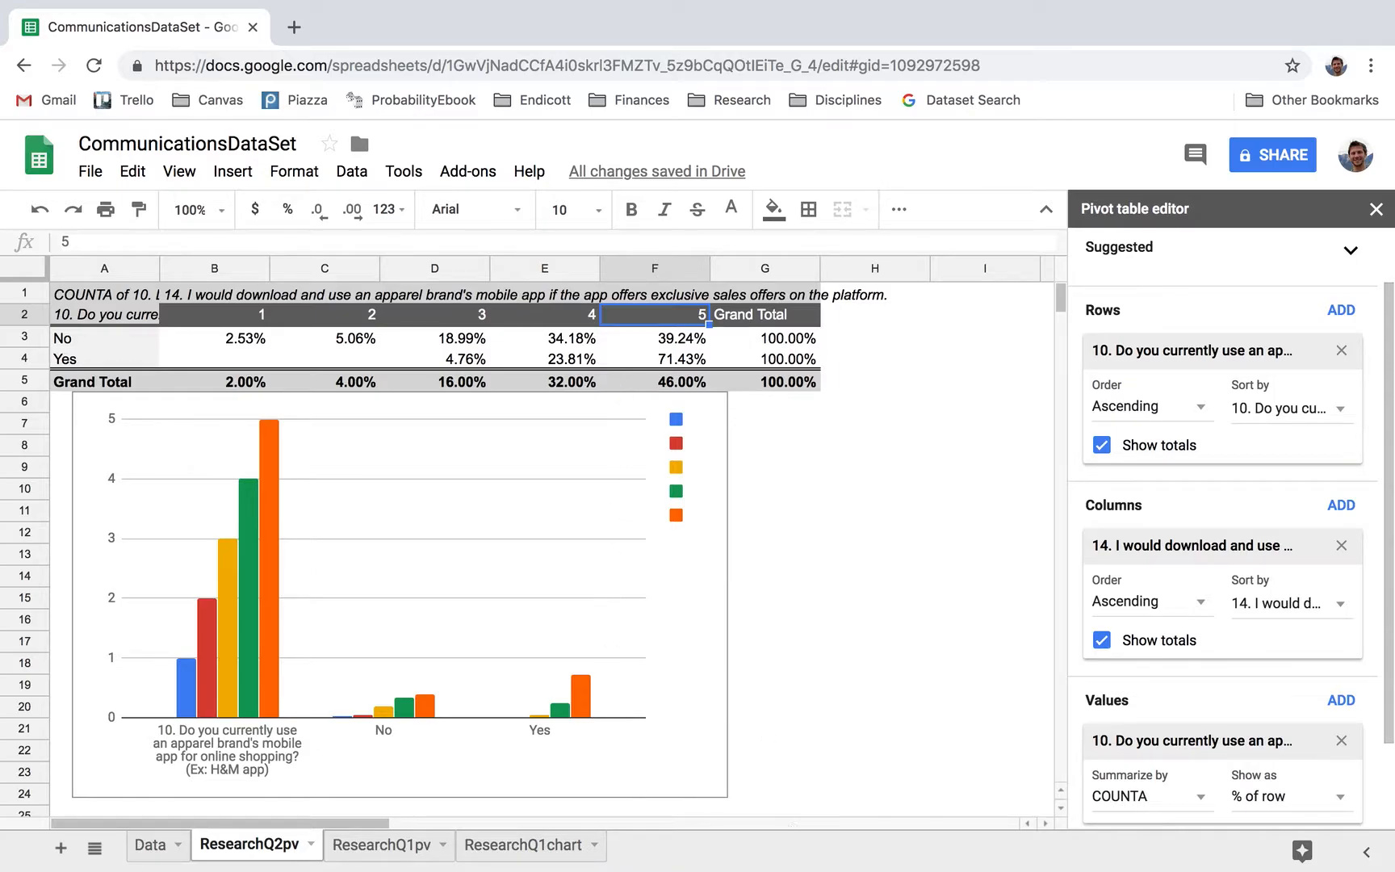
left_click(697, 643)
key("Delete")
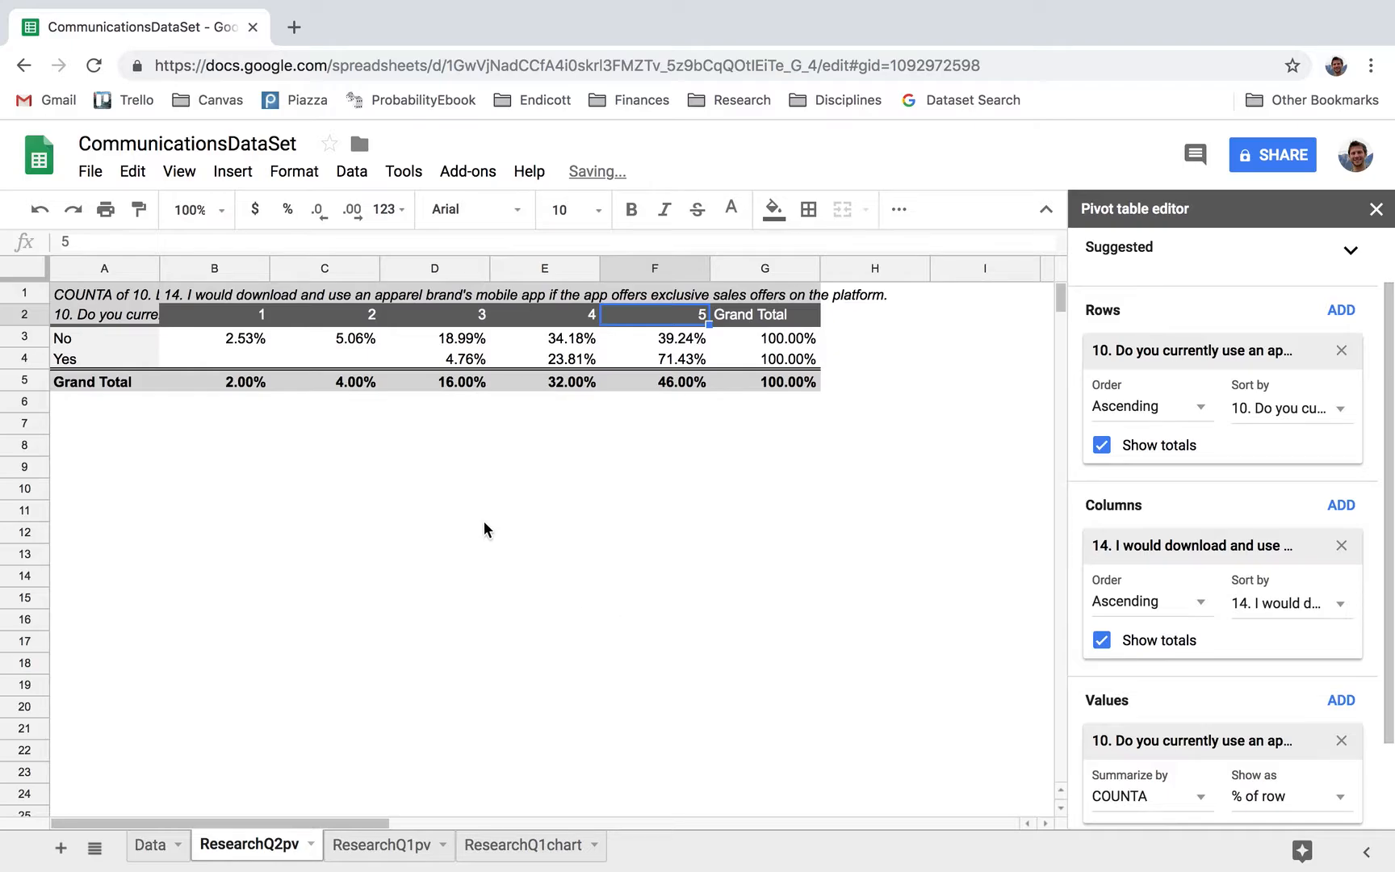
Insert a column chart of the No and Yes rows, range A3:F4, and move it down off those pivot table rows
left_click(444, 511)
left_click_drag(105, 336, 668, 355)
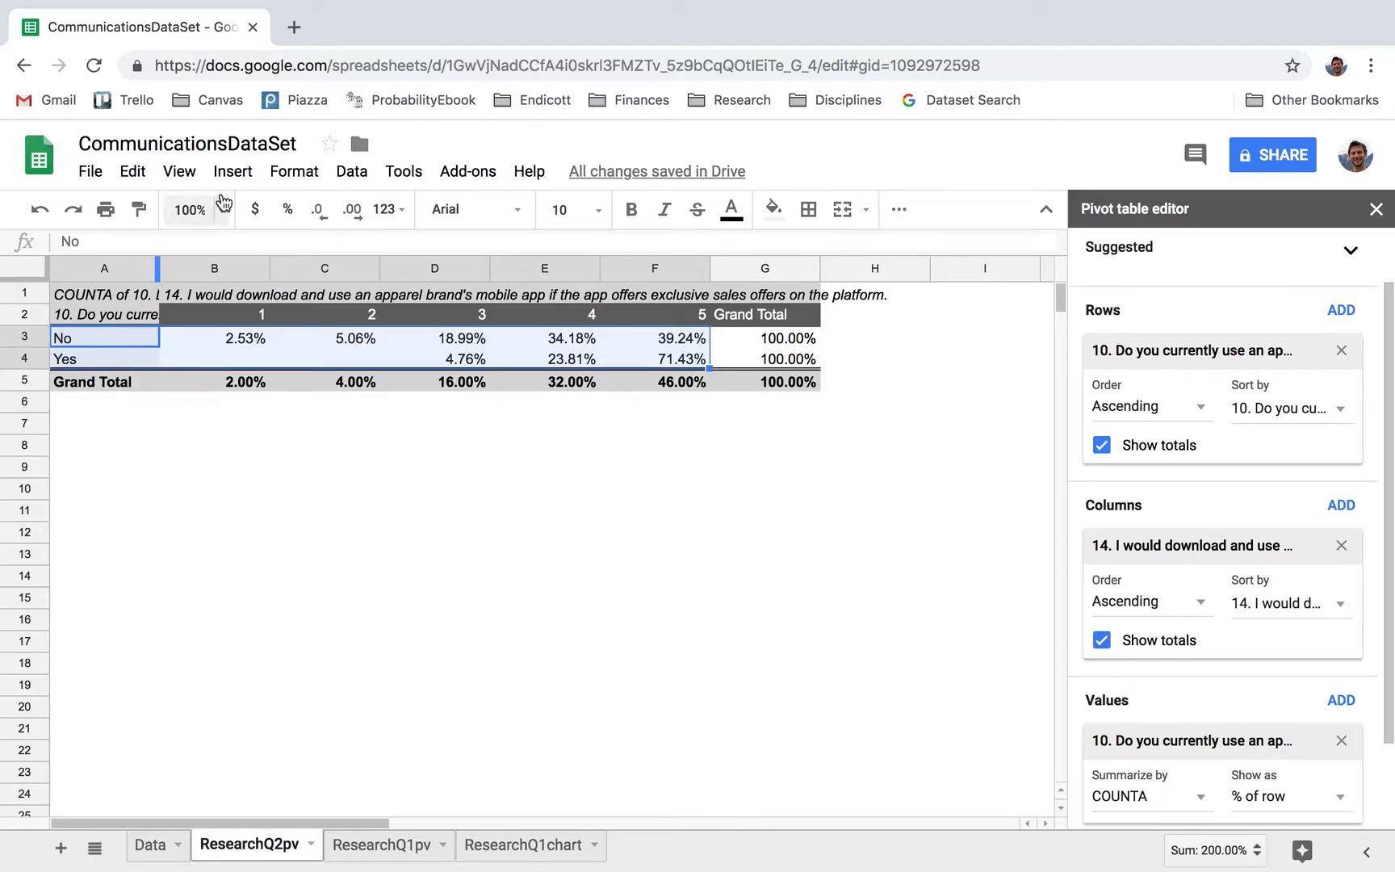
left_click(233, 171)
left_click(277, 437)
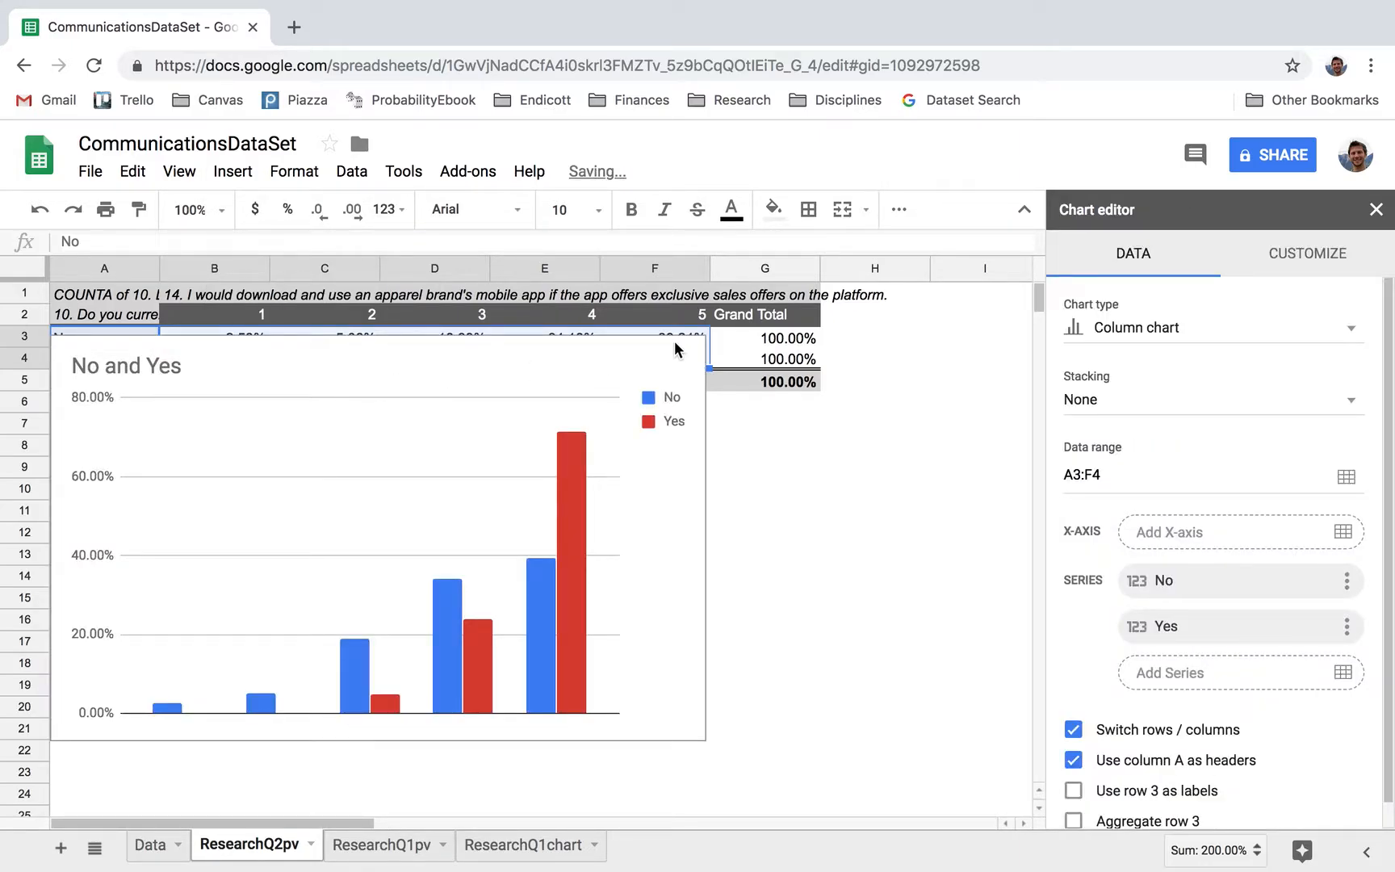
left_click(701, 397)
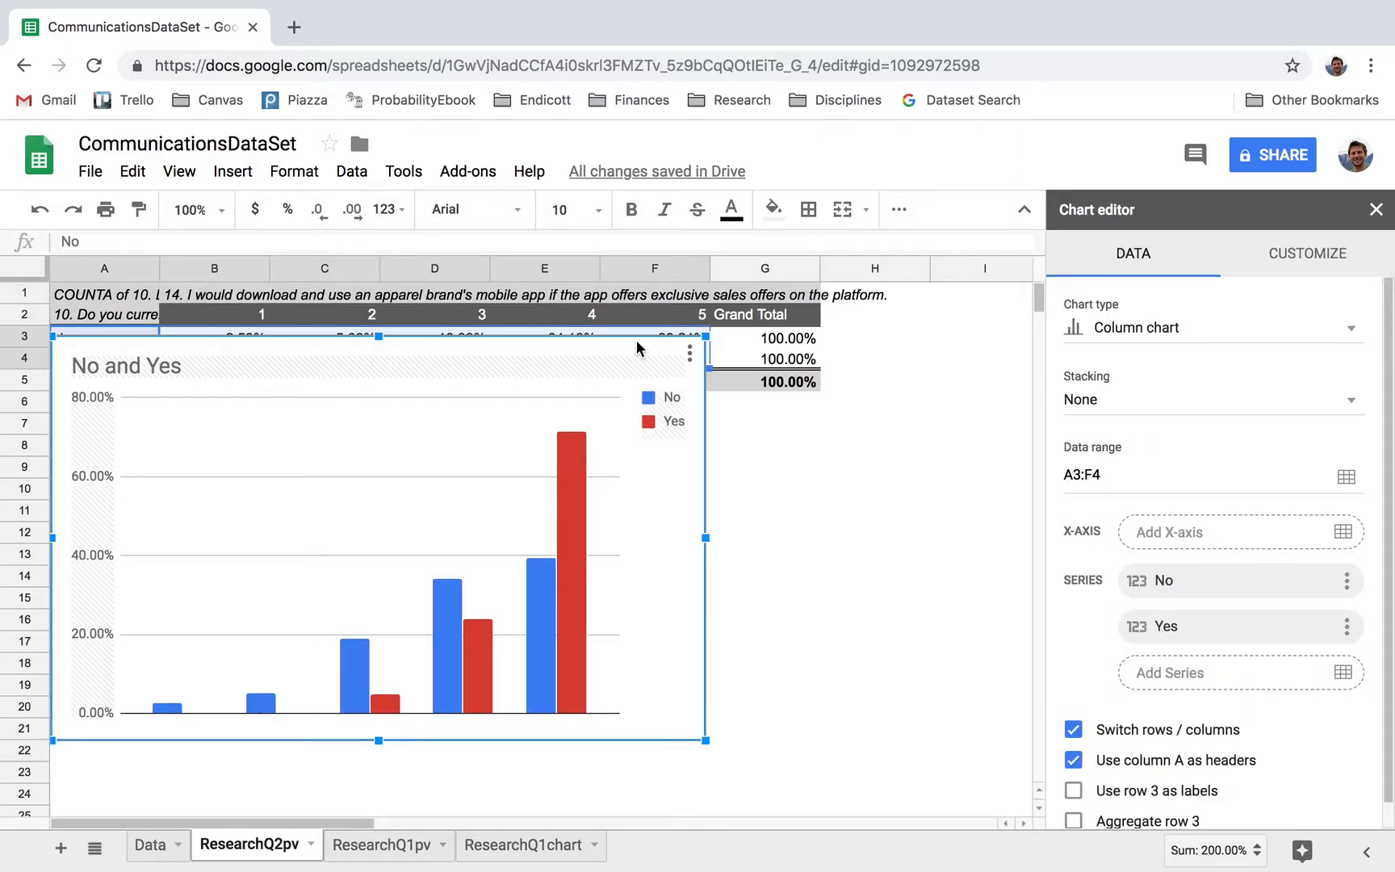
left_click_drag(638, 348, 666, 393)
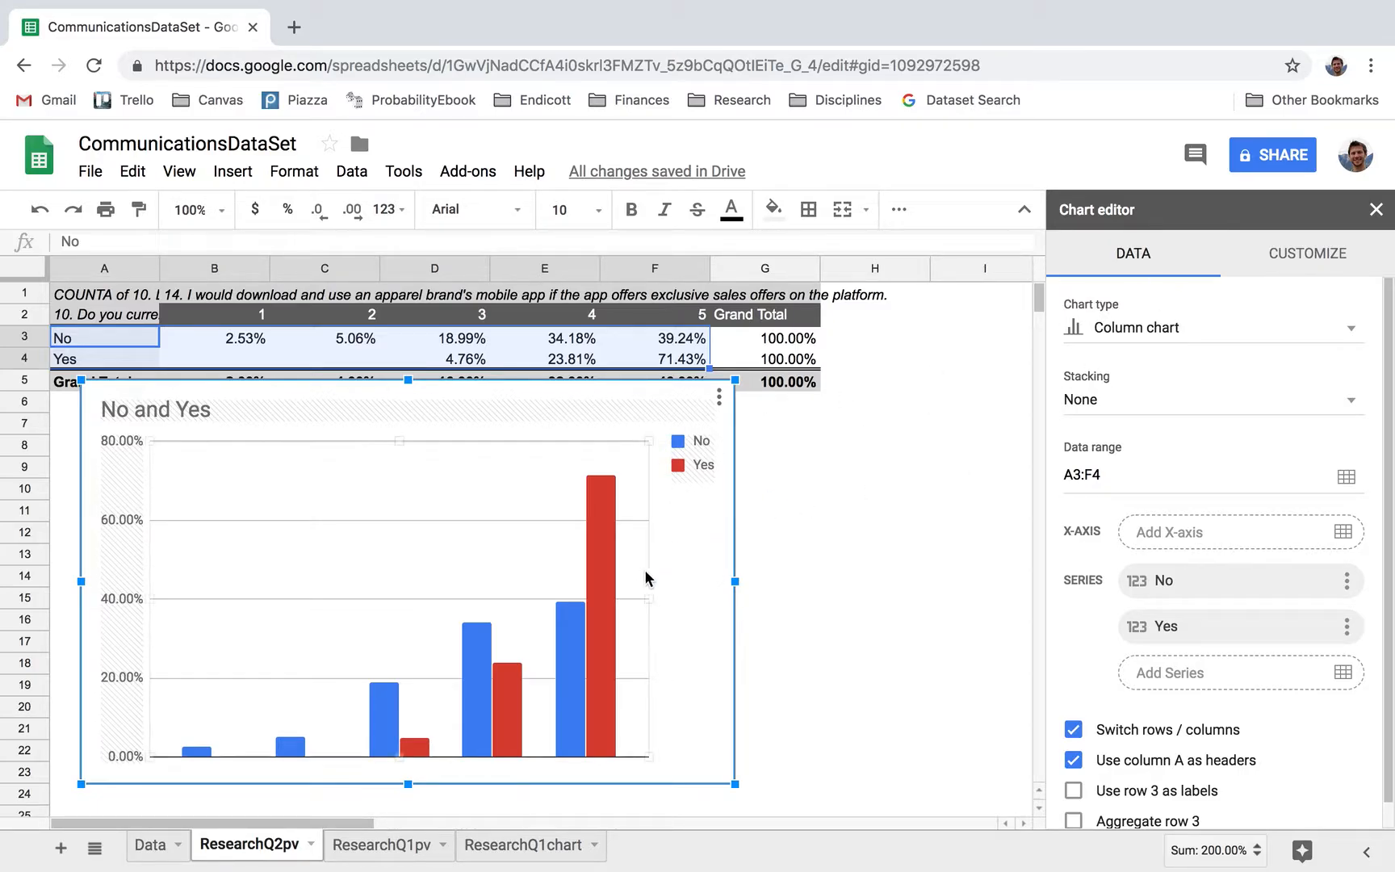
Set the column chart's X-axis to the rating header range ResearchQ2pv!A2:F2 and deselect the chart
scroll(1207, 484, "down", 1)
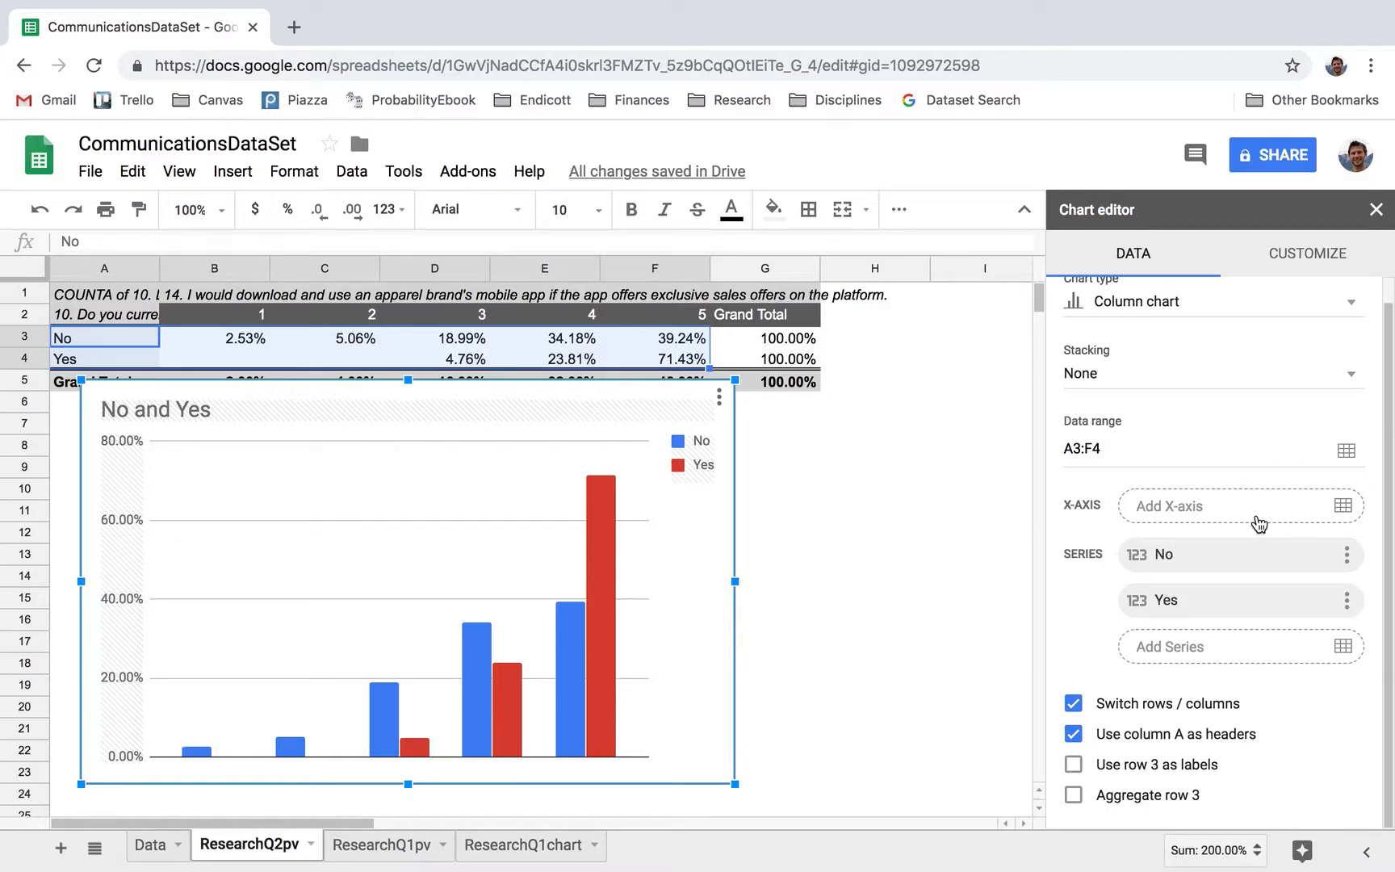
left_click(1352, 508)
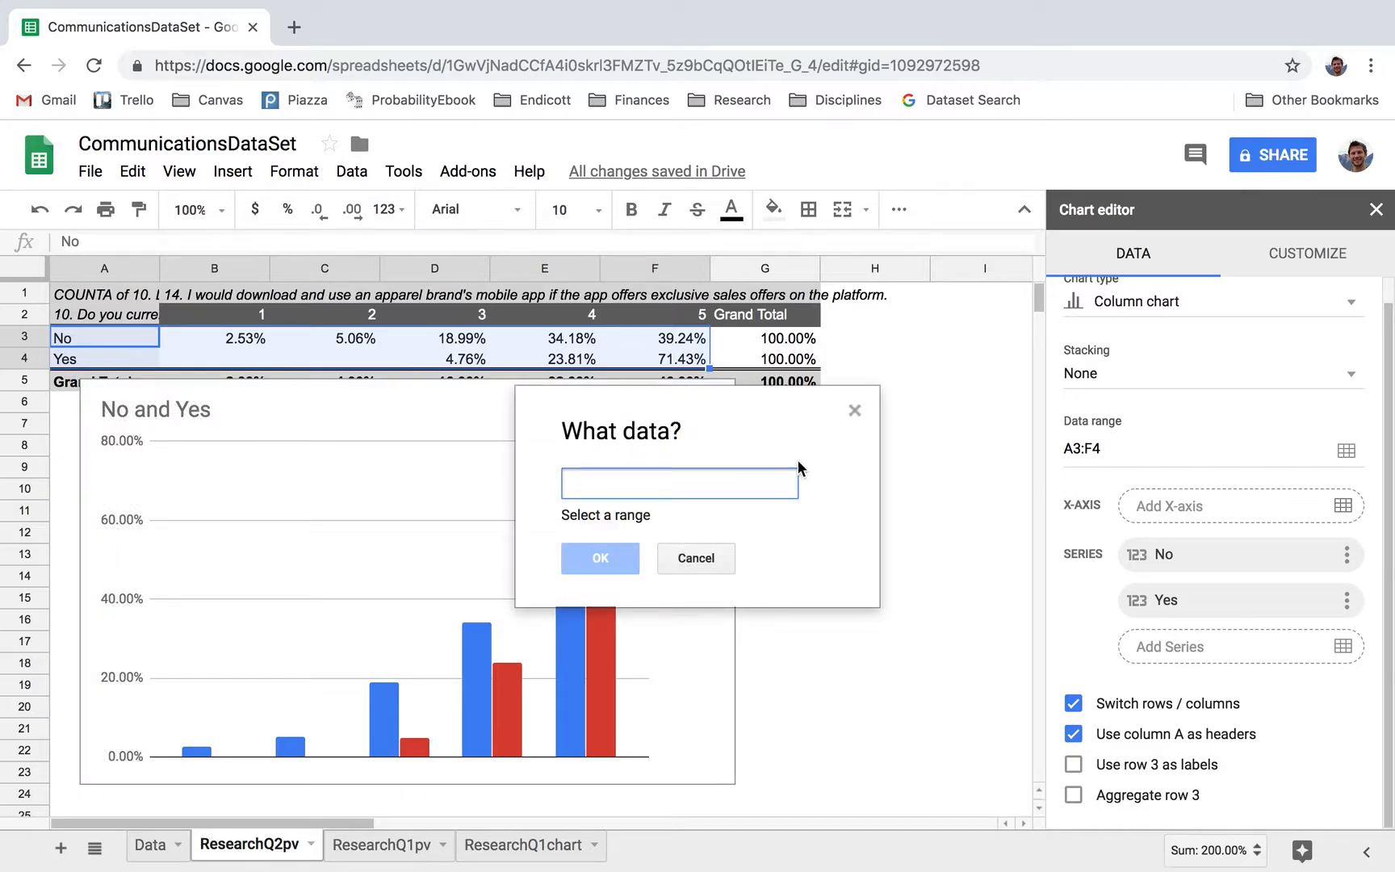
left_click_drag(764, 411, 844, 461)
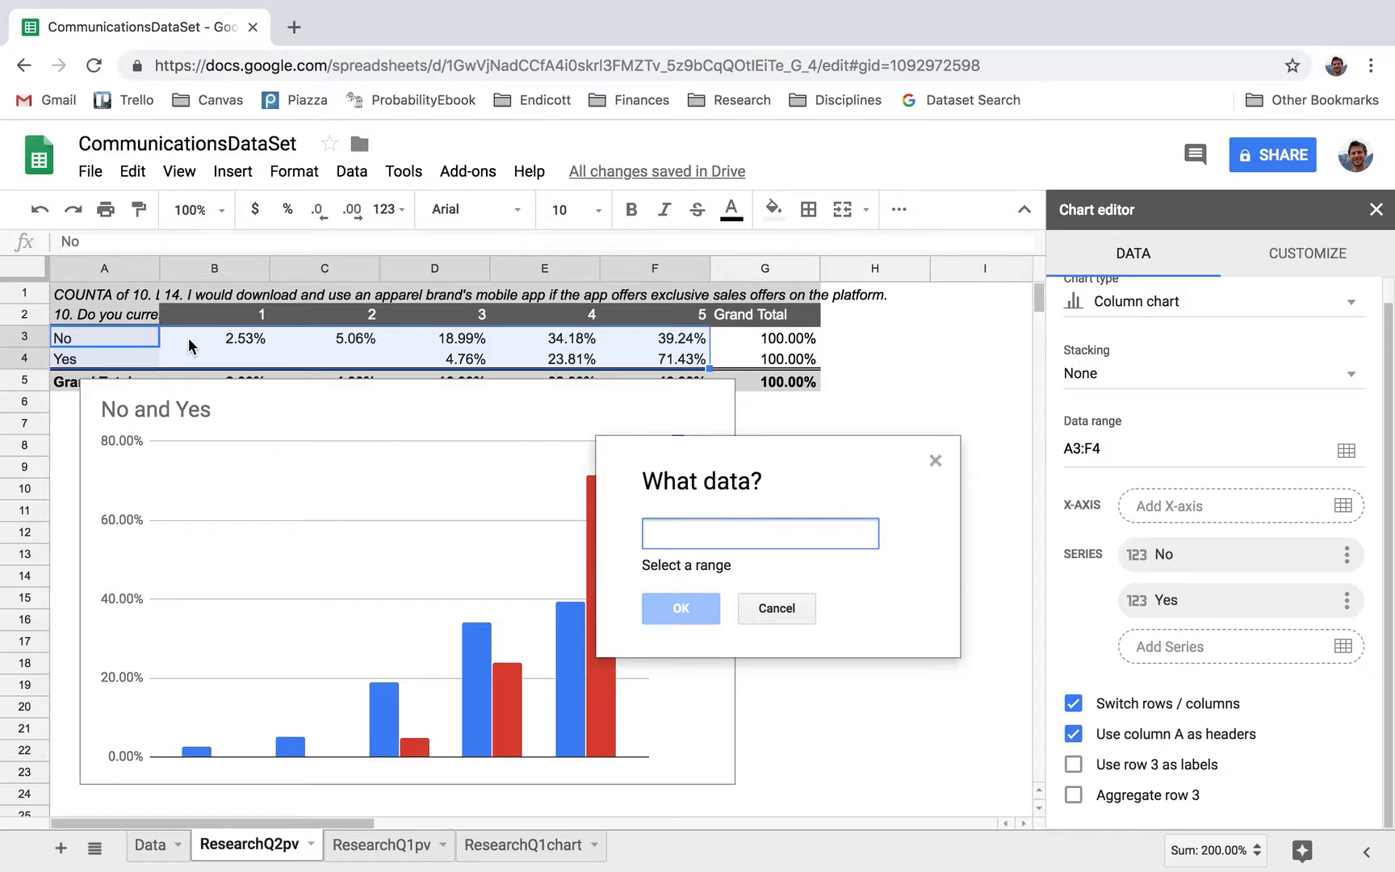
left_click_drag(105, 317, 641, 314)
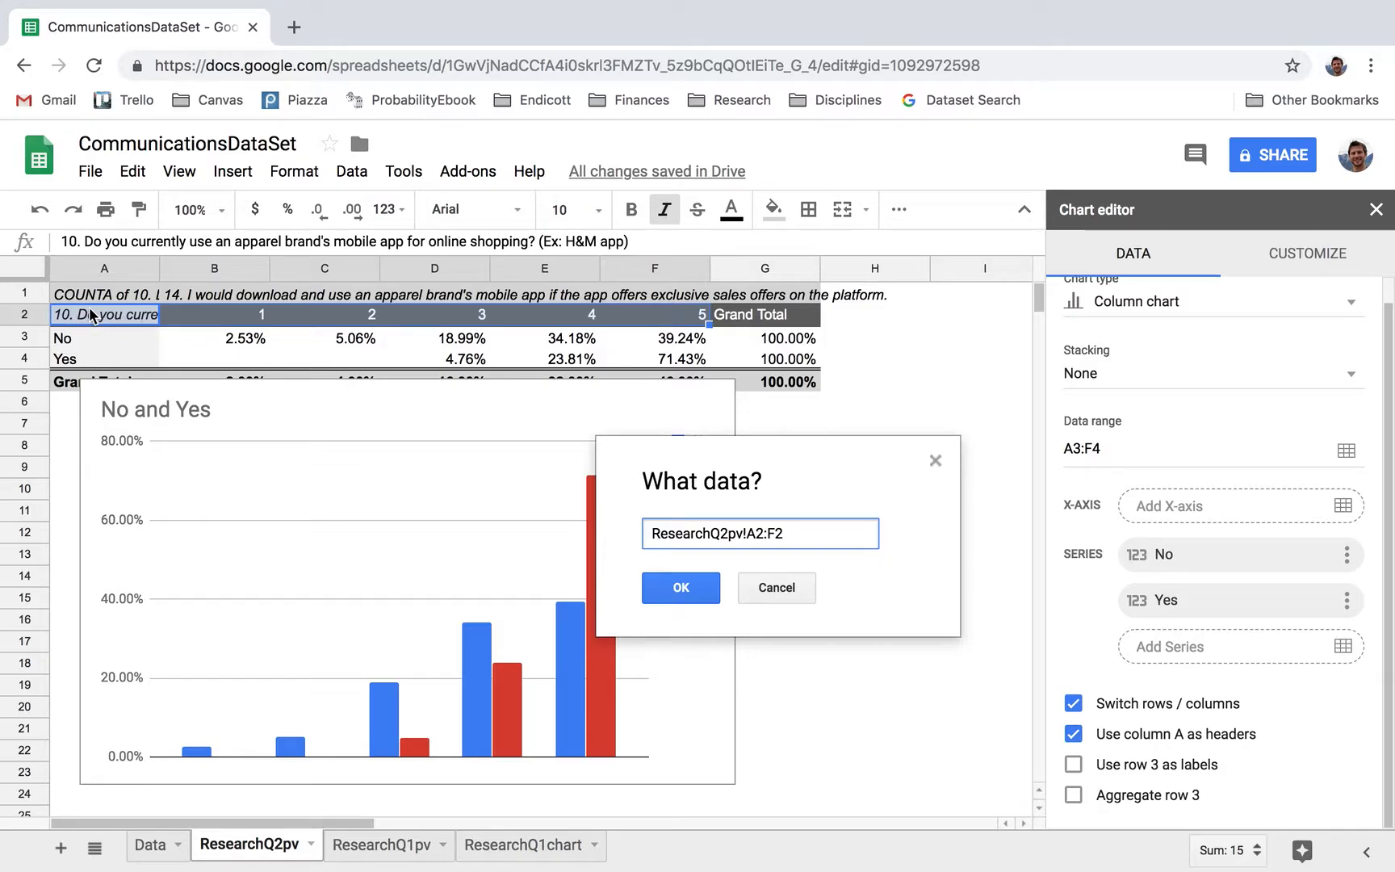
left_click(678, 588)
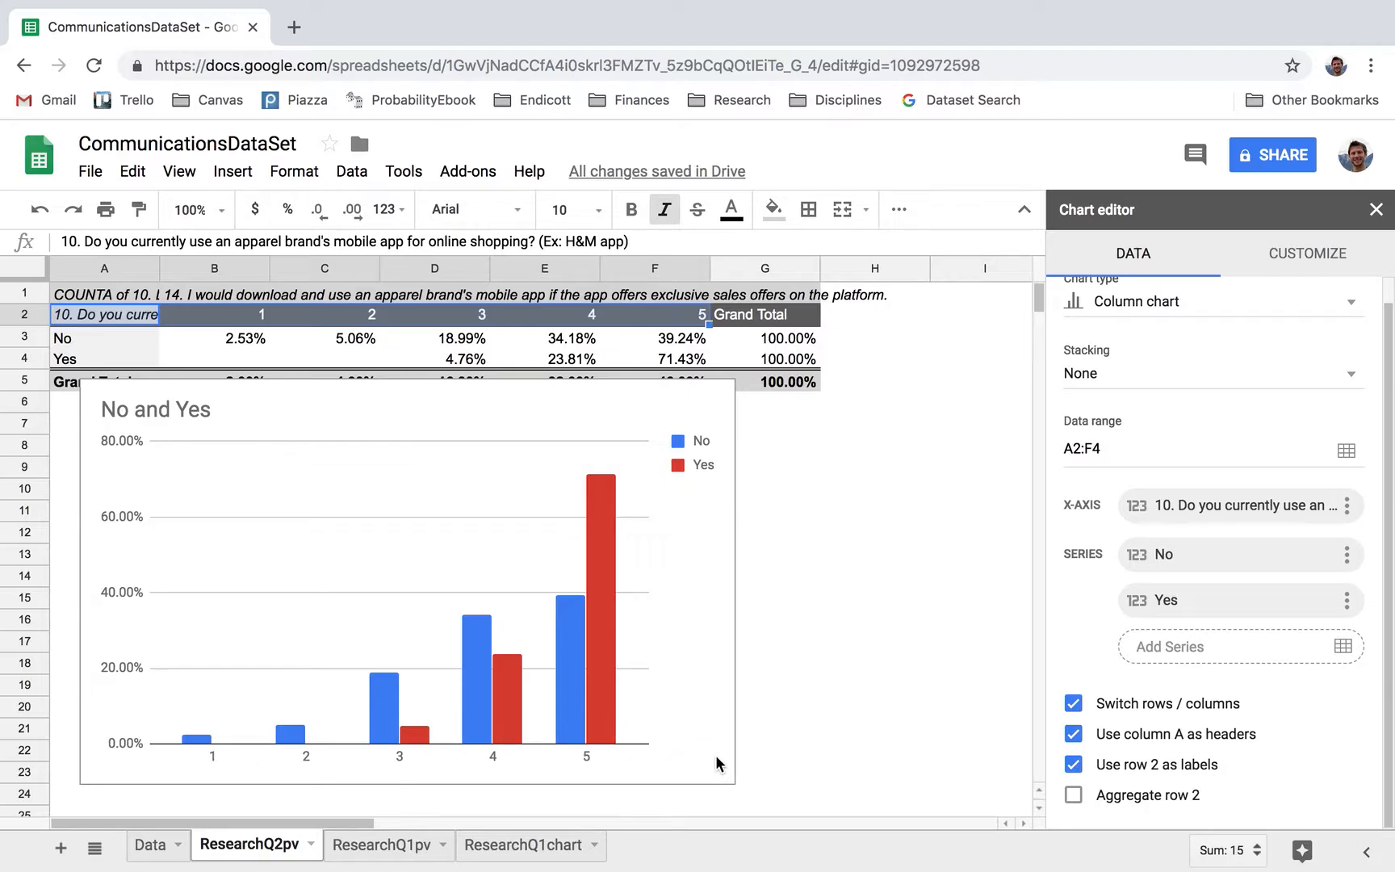
left_click(787, 620)
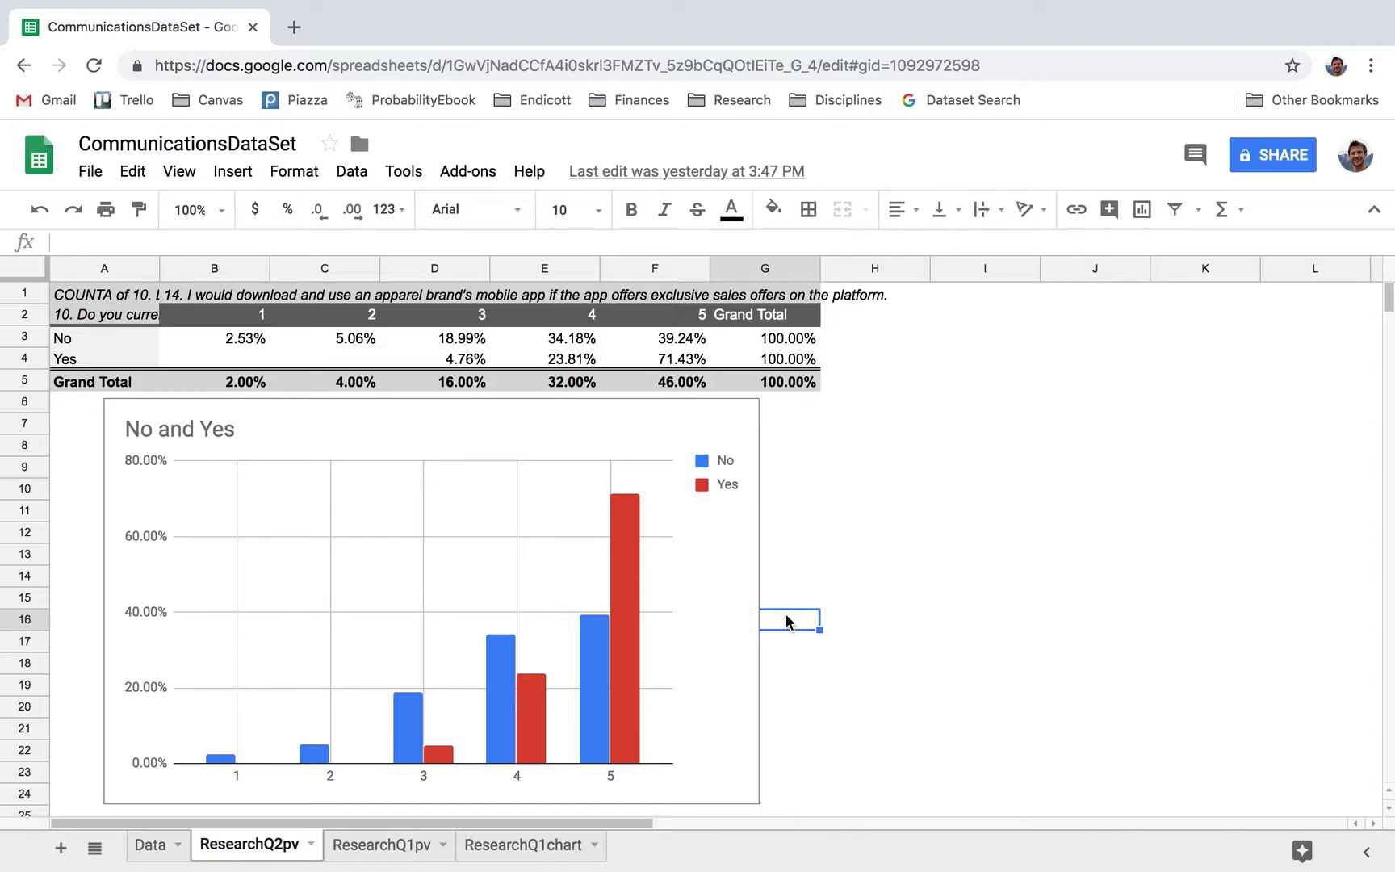
Inspect the No and Yes bars for rating 5 in the ResearchQ2pv chart
left_click(711, 622)
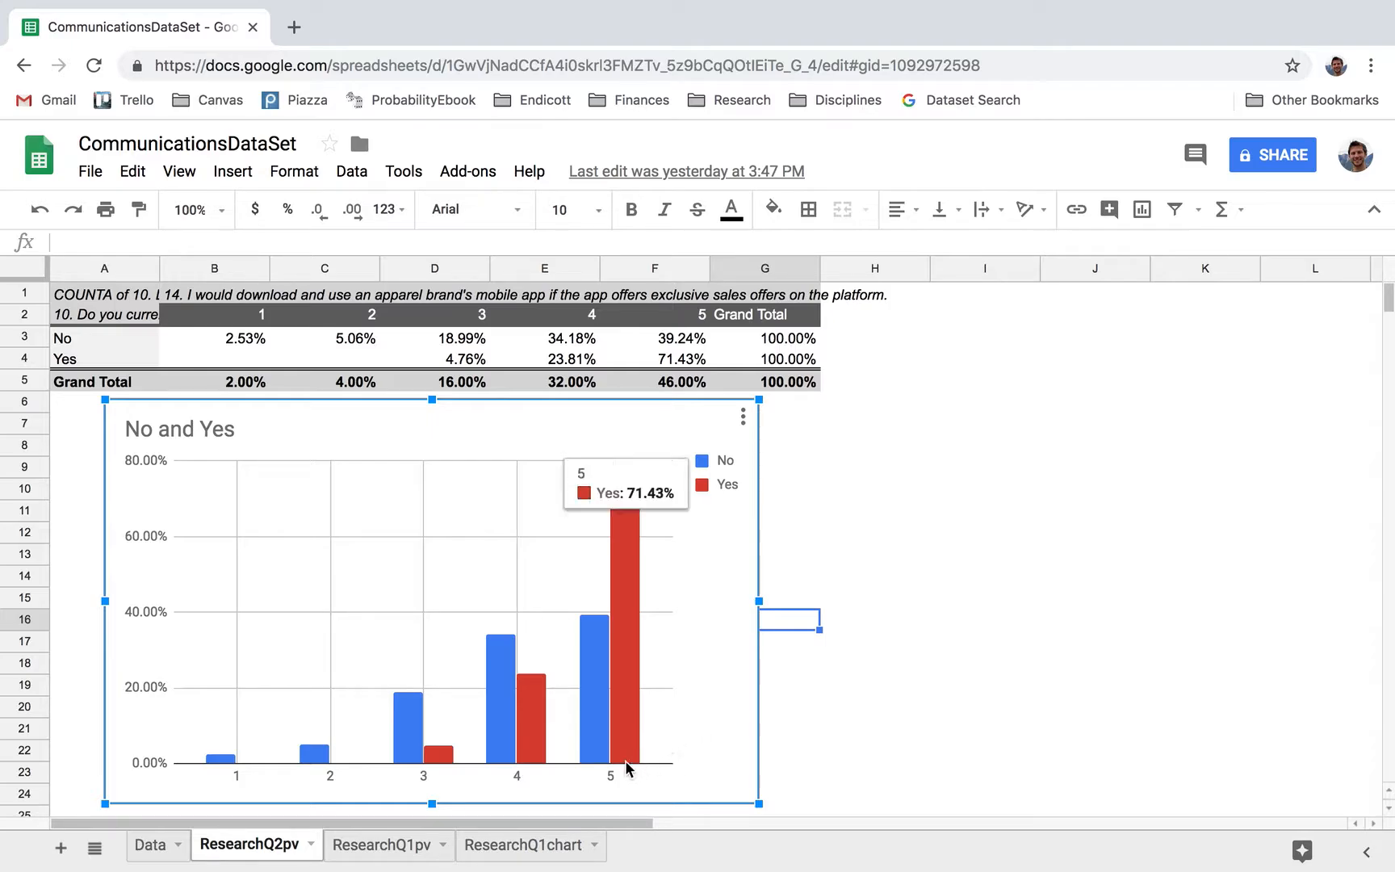
mouse_move(602, 759)
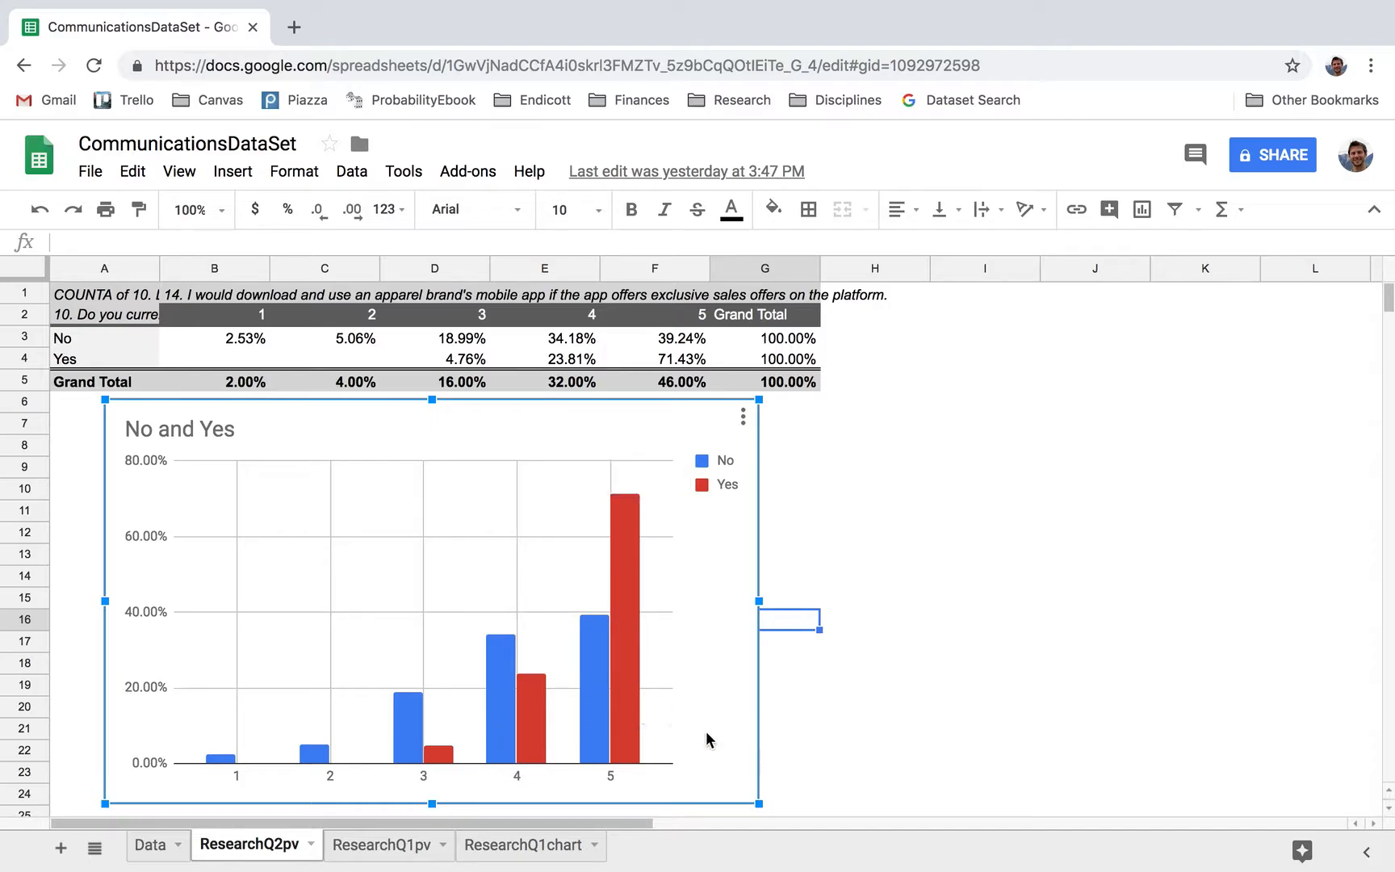
mouse_move(632, 685)
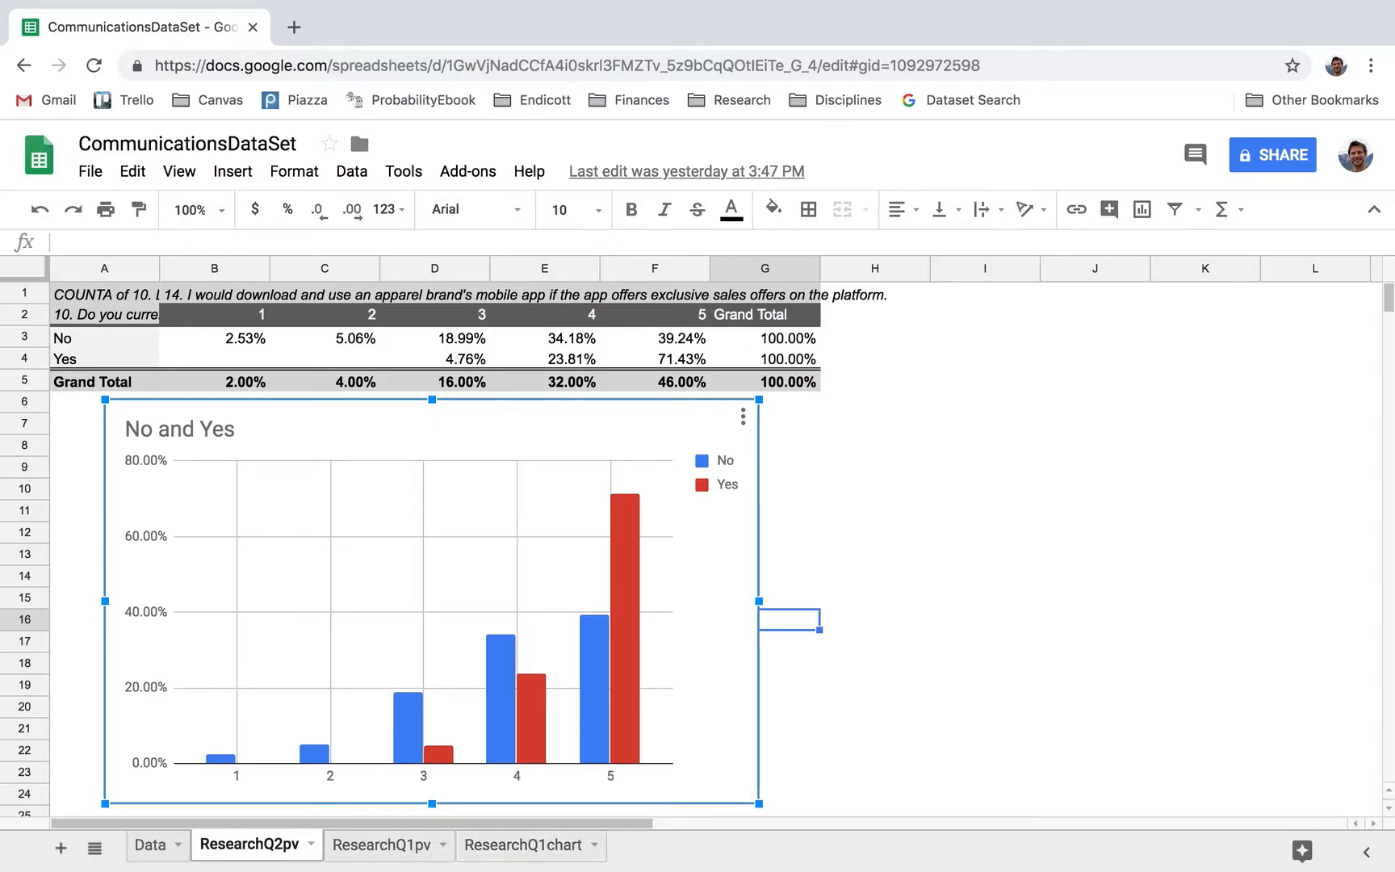
Compare the ResearchQ1chart bars by gender with the rows and % of row values in the ResearchQ1pv pivot table
left_click(529, 847)
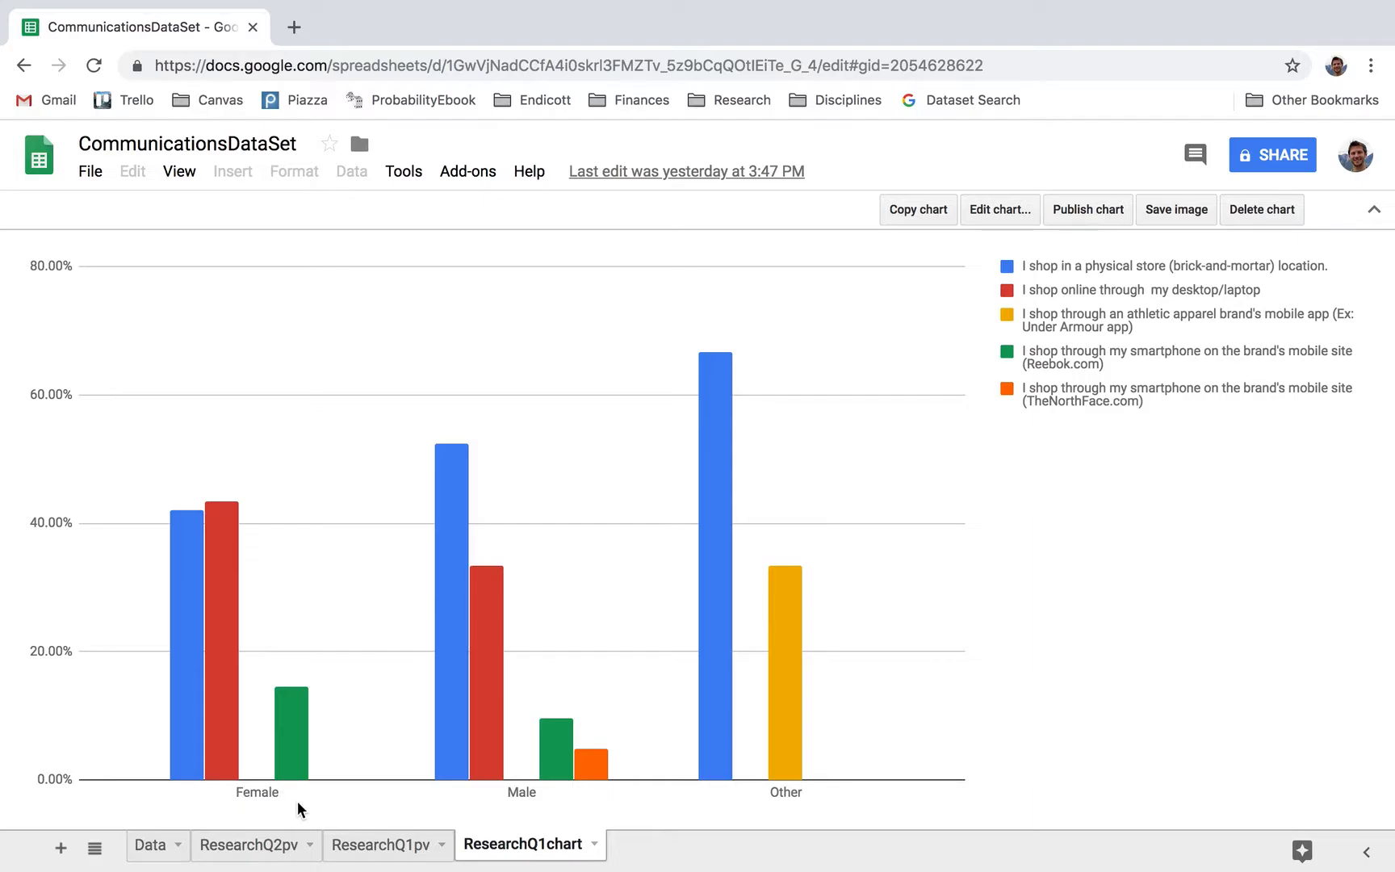
mouse_move(224, 683)
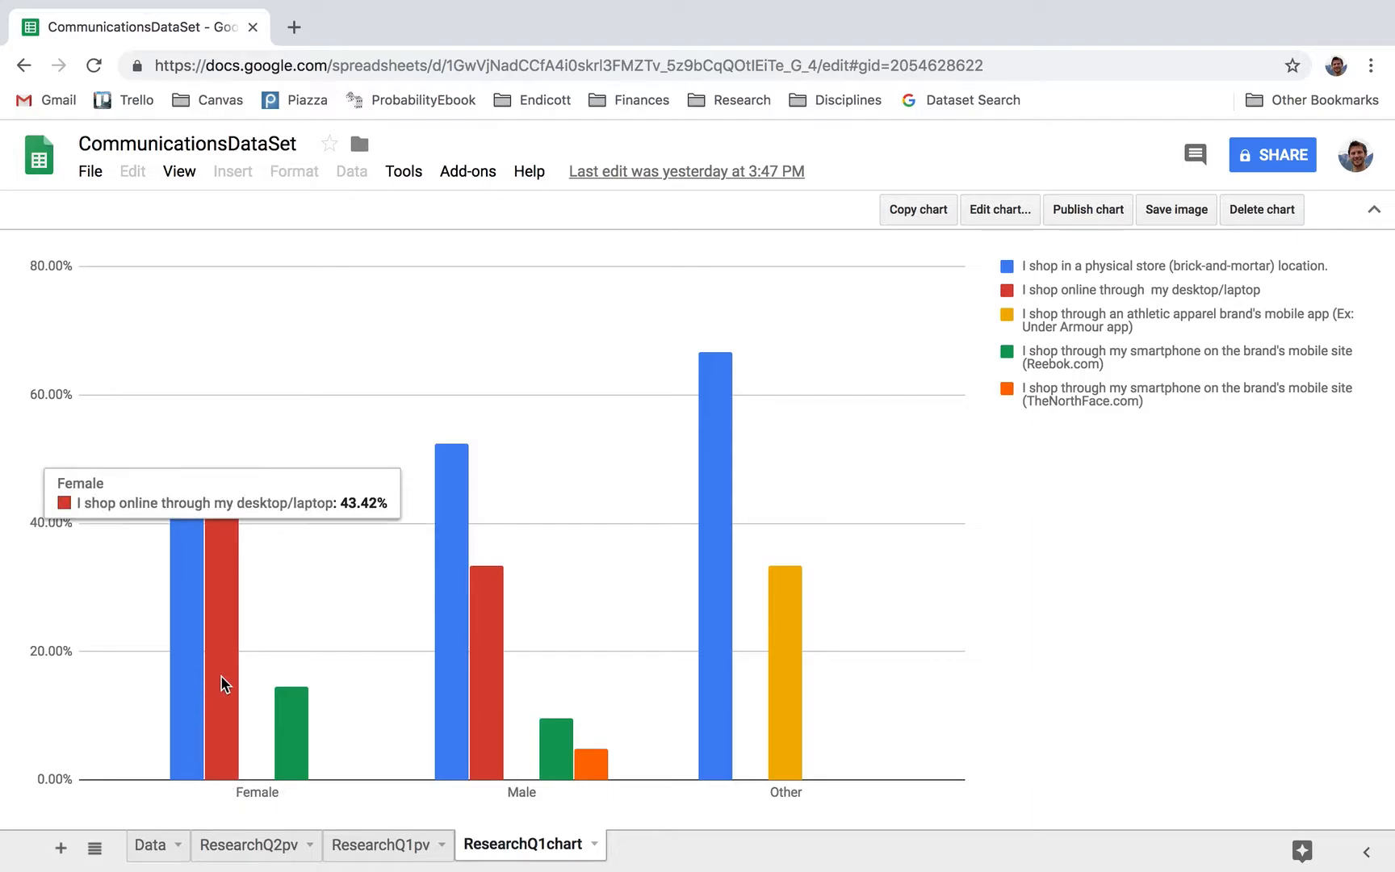
mouse_move(285, 713)
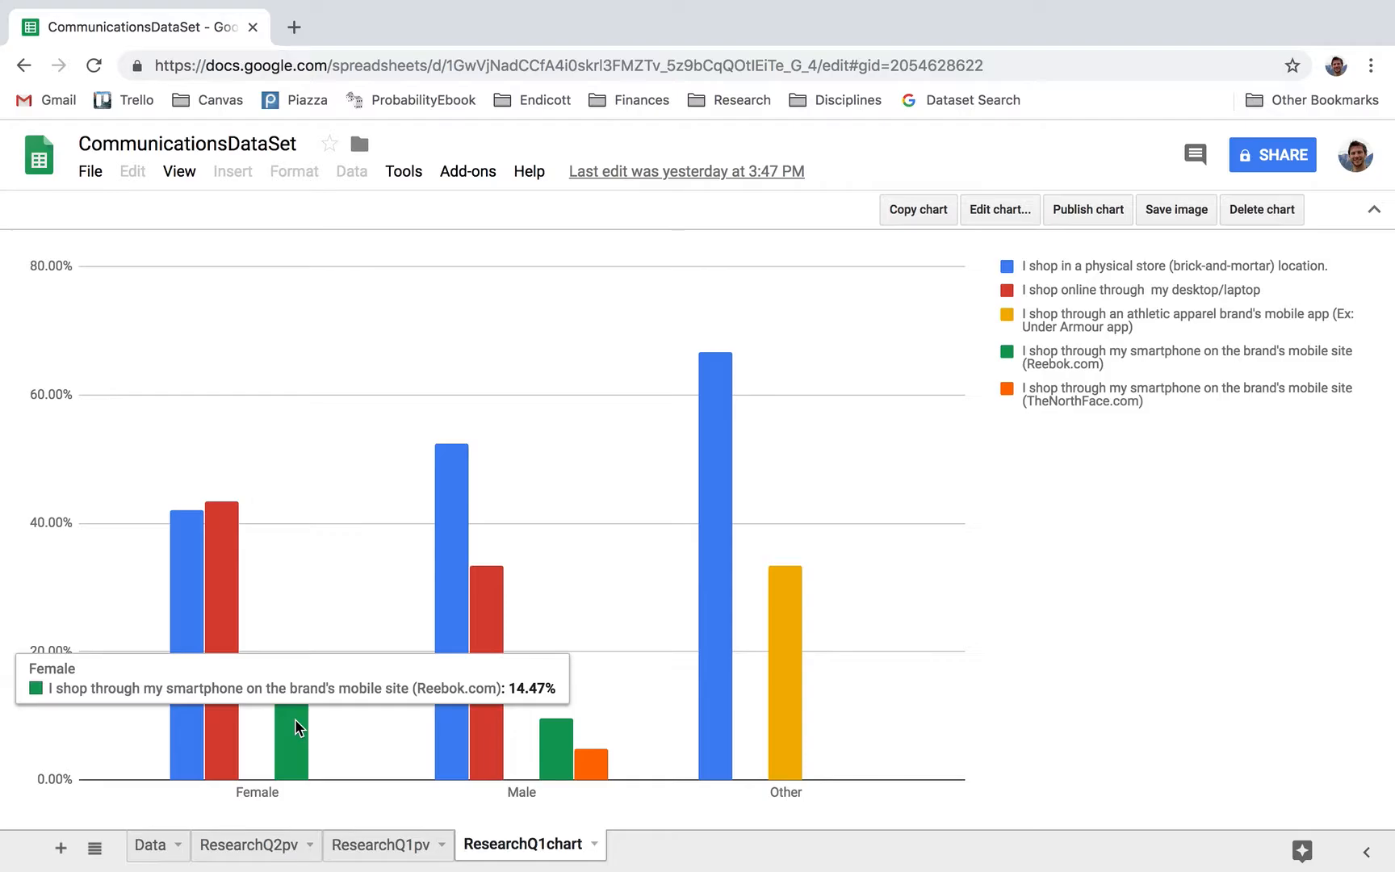
mouse_move(188, 724)
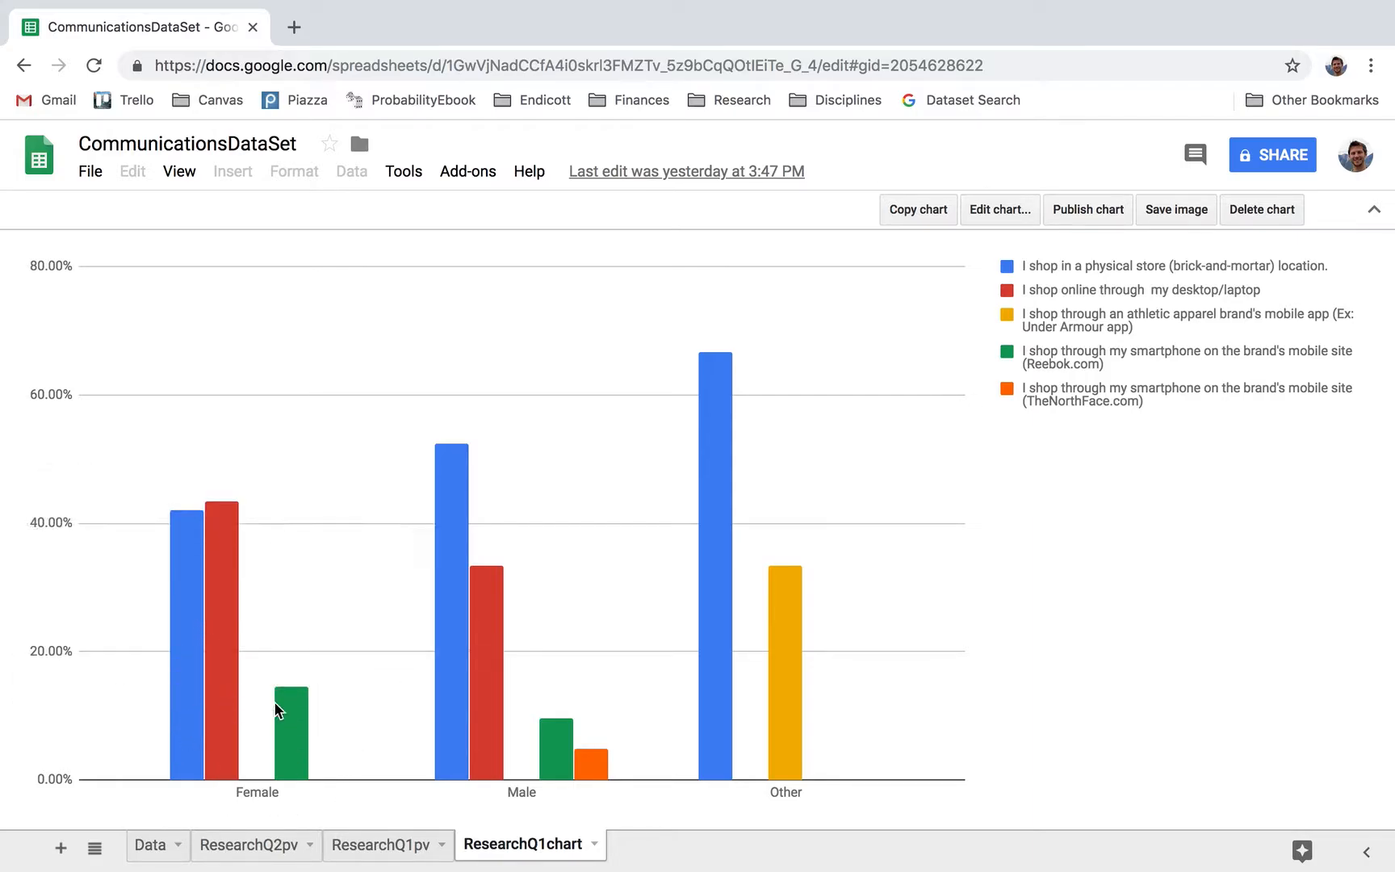
left_click(397, 848)
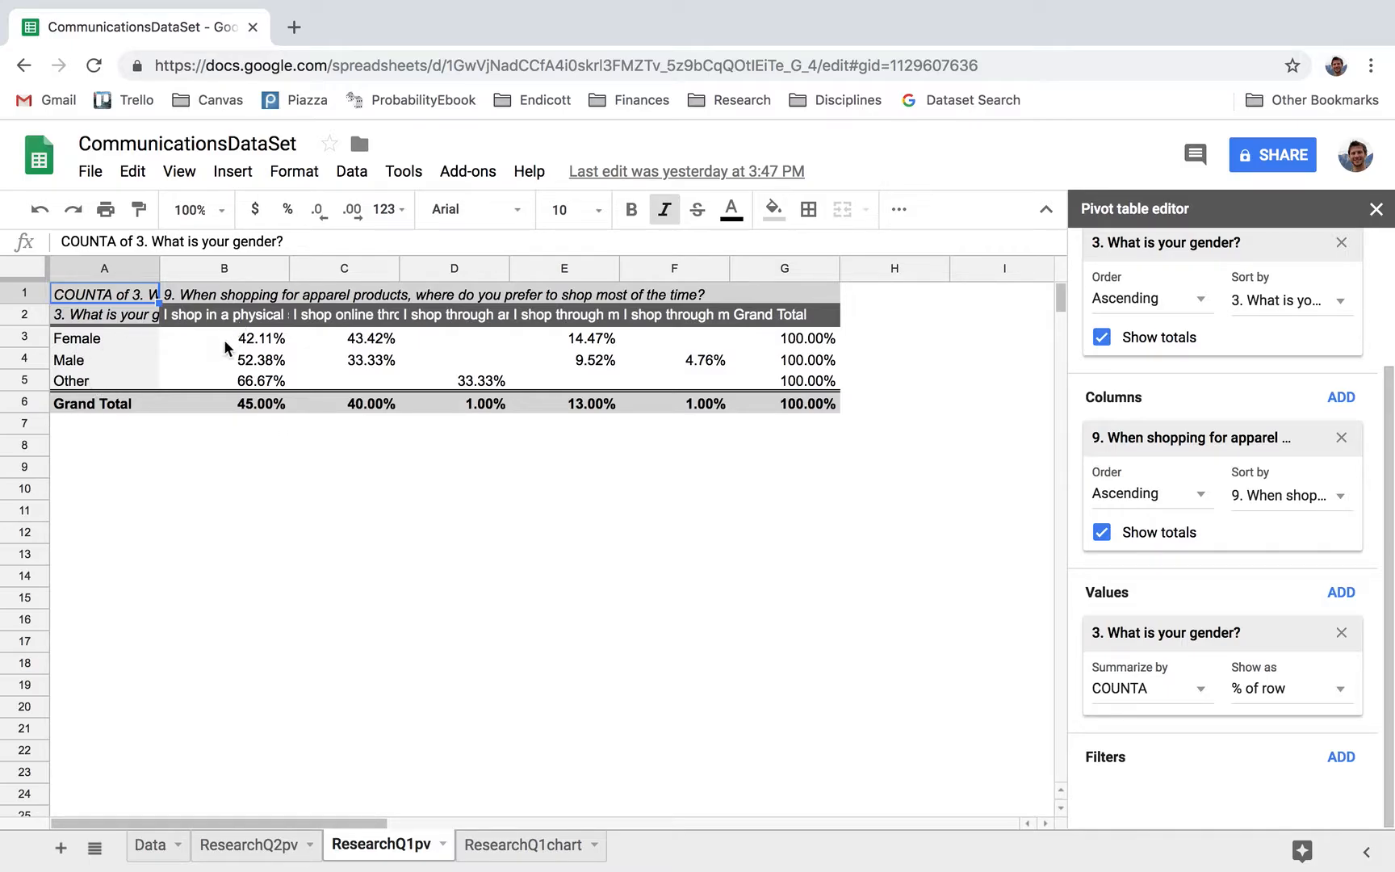
left_click_drag(123, 335, 121, 381)
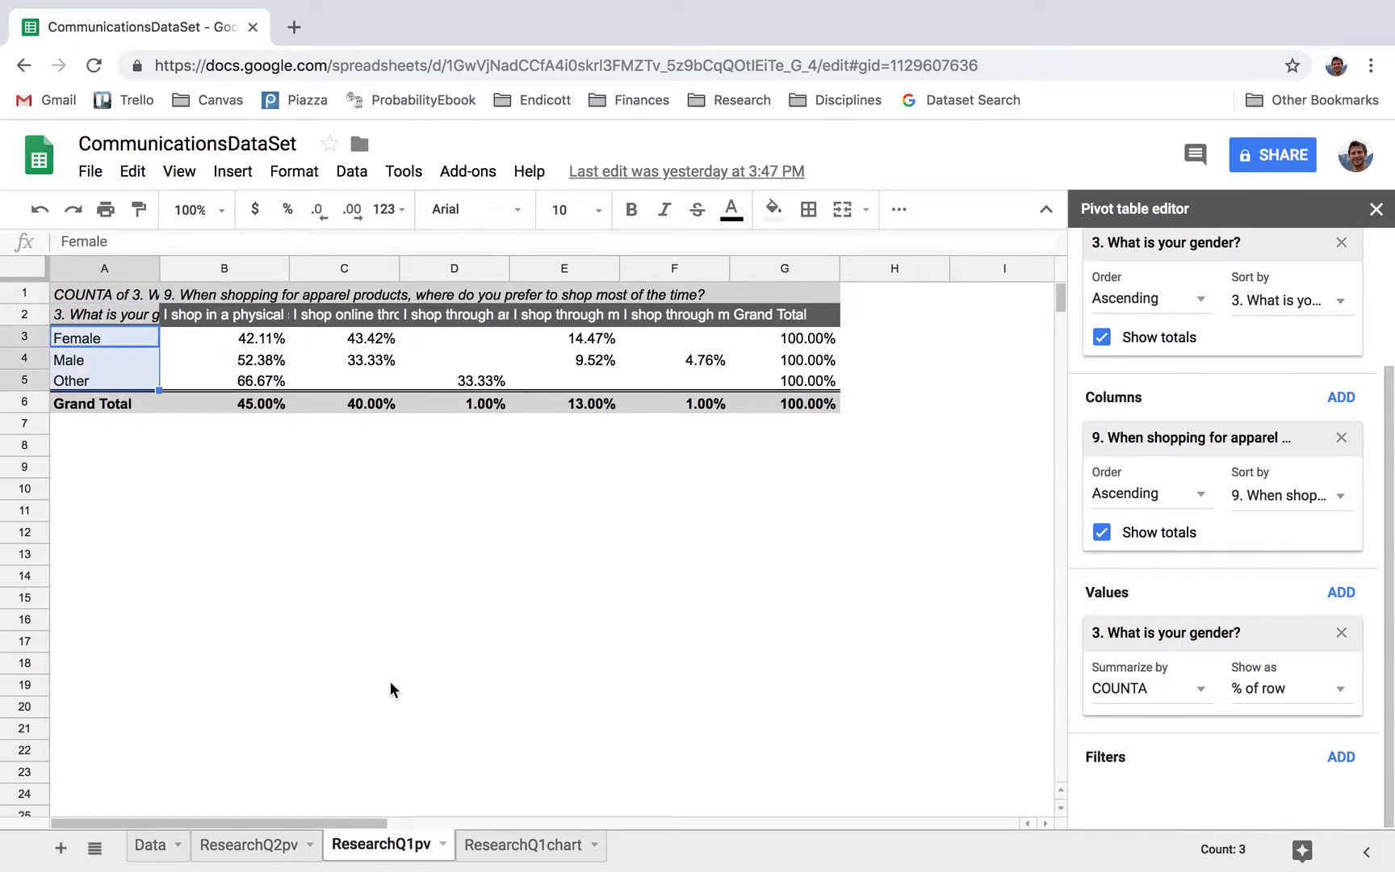
left_click(525, 848)
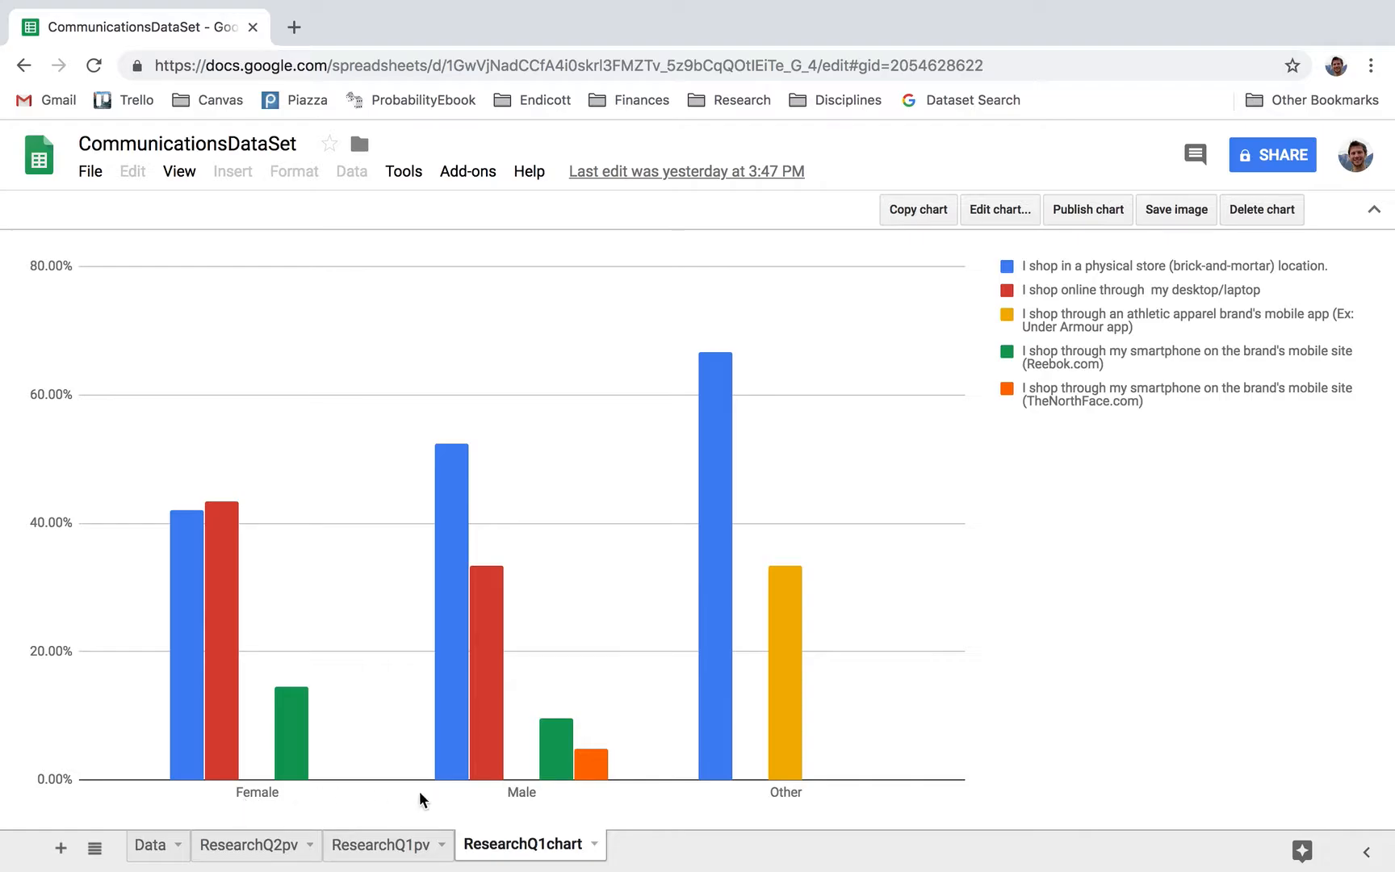
left_click(384, 844)
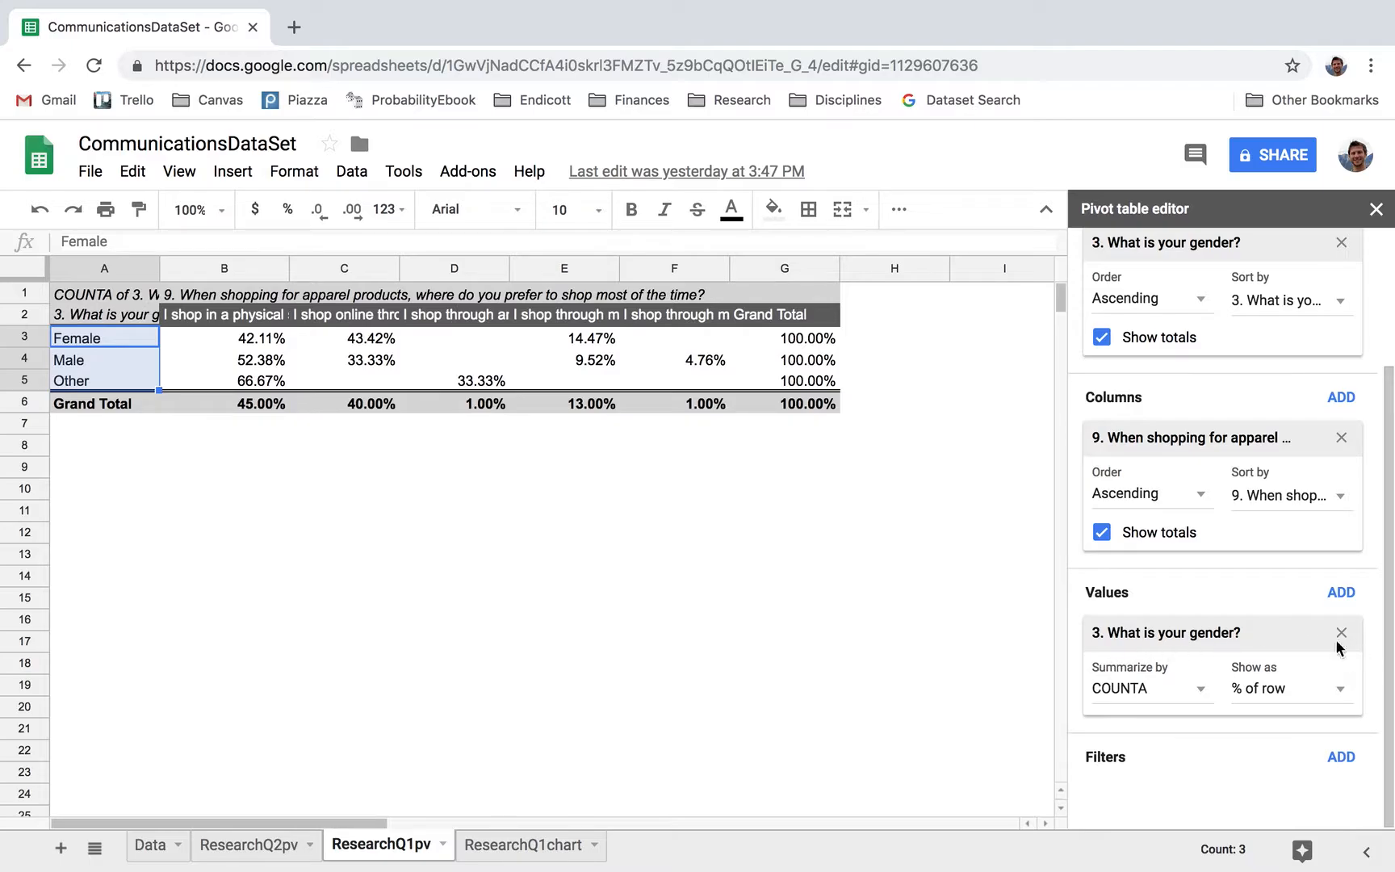
left_click(268, 349)
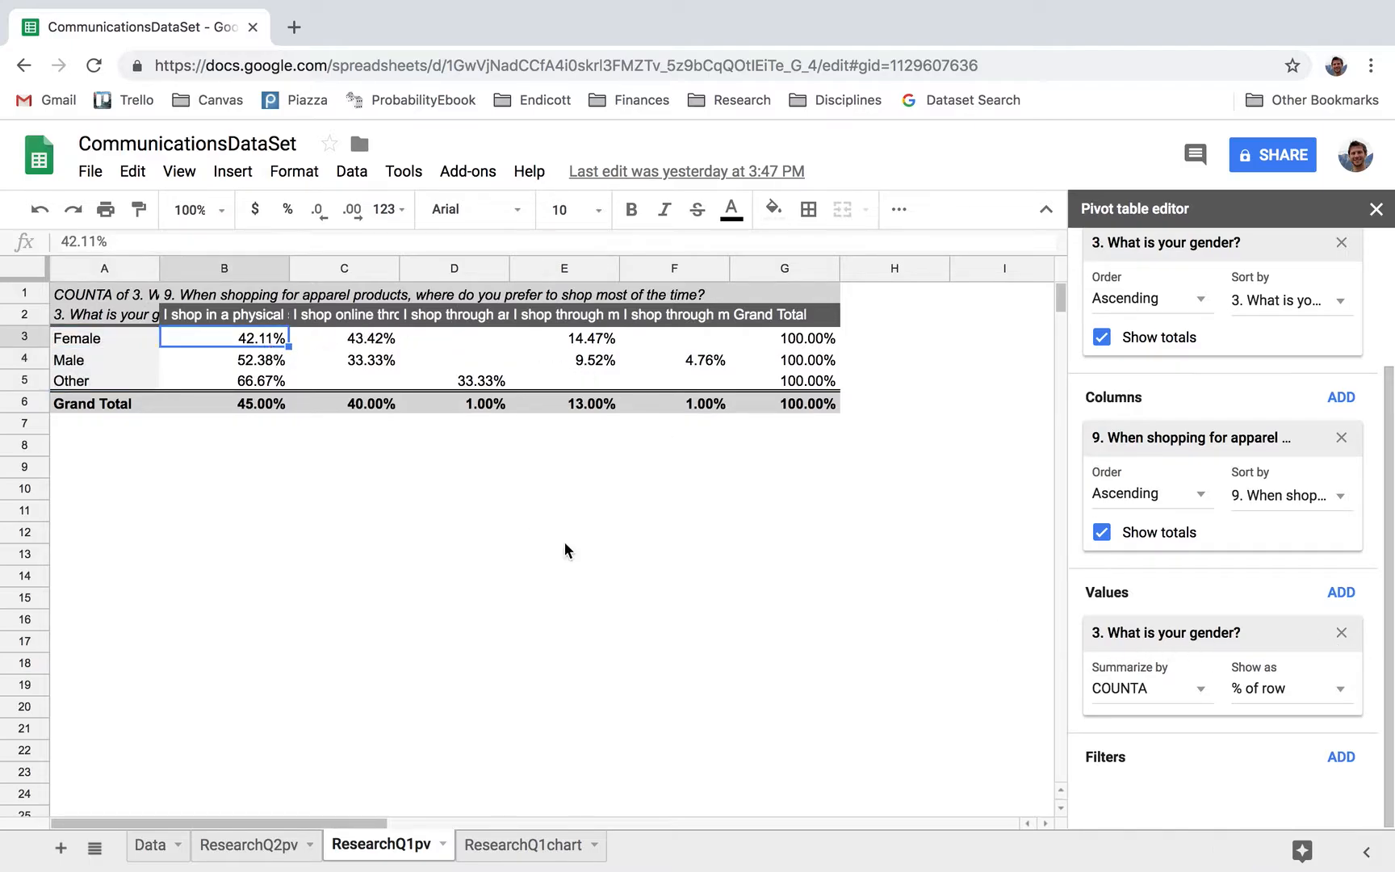
Show the question 10 values in the ResearchQ2pv pivot table as % of column and select the Yes value under rating 5
left_click(255, 848)
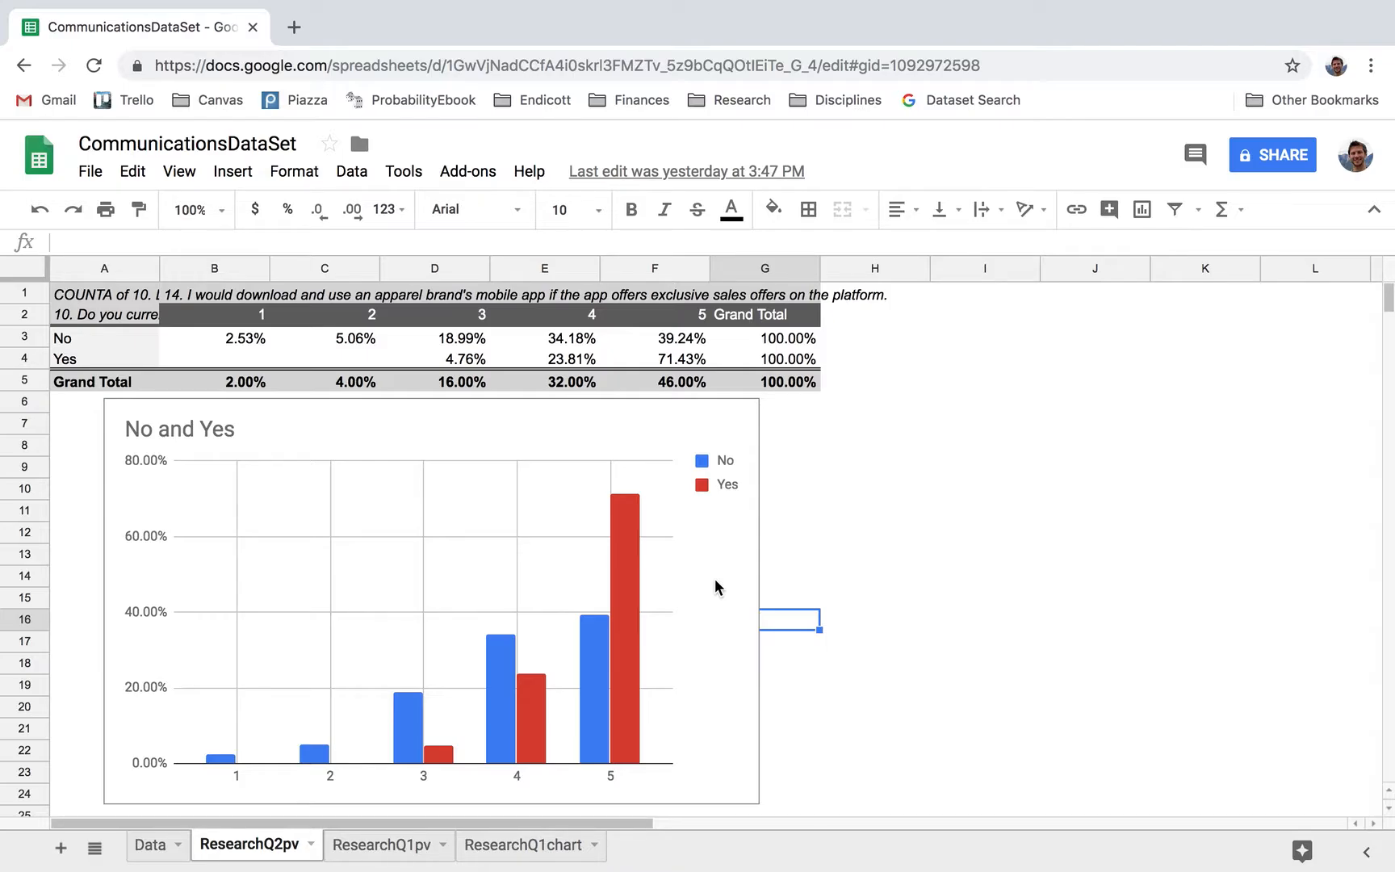
left_click_drag(105, 339, 105, 357)
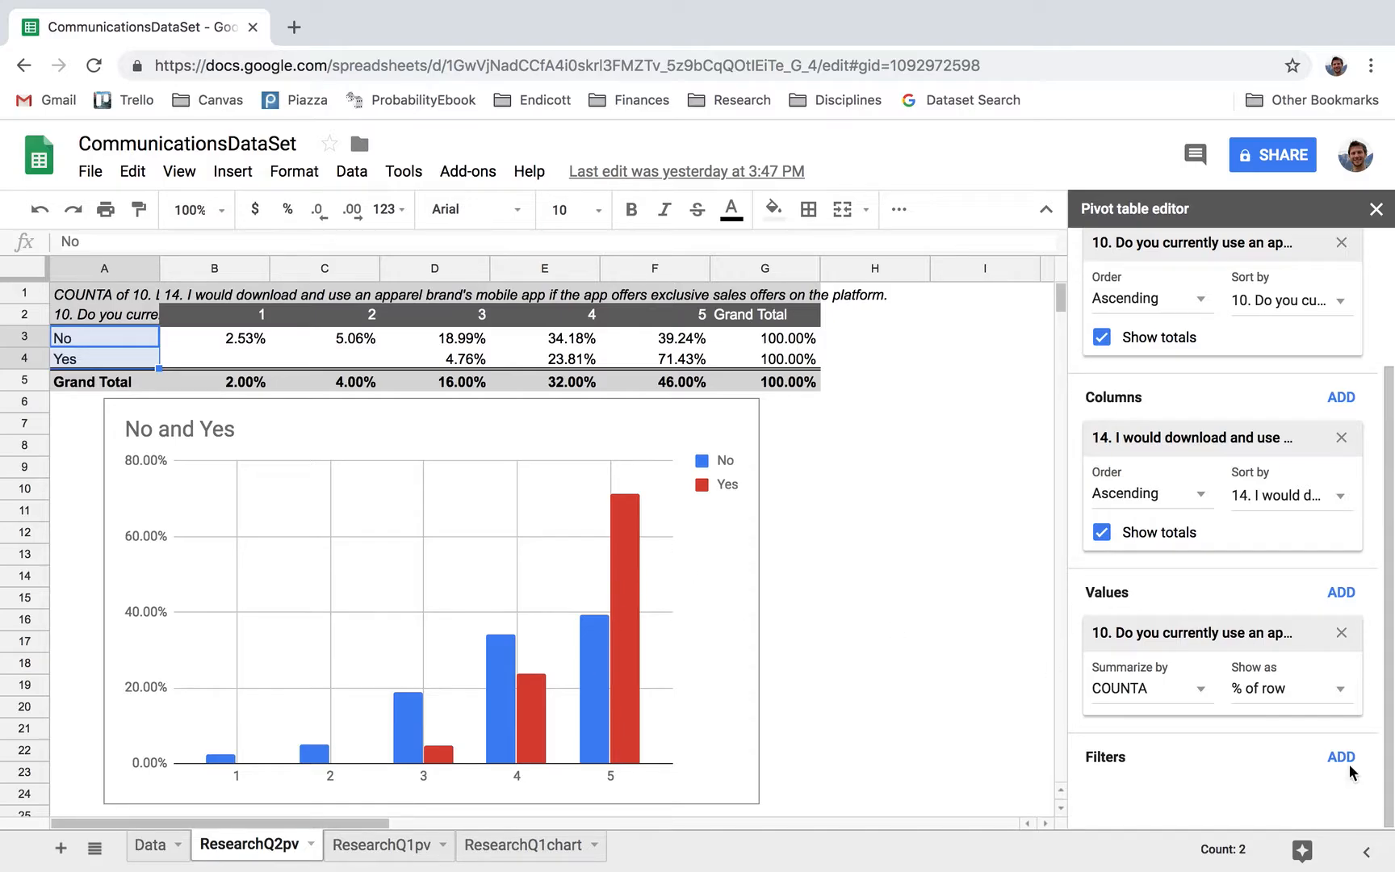
left_click(1270, 692)
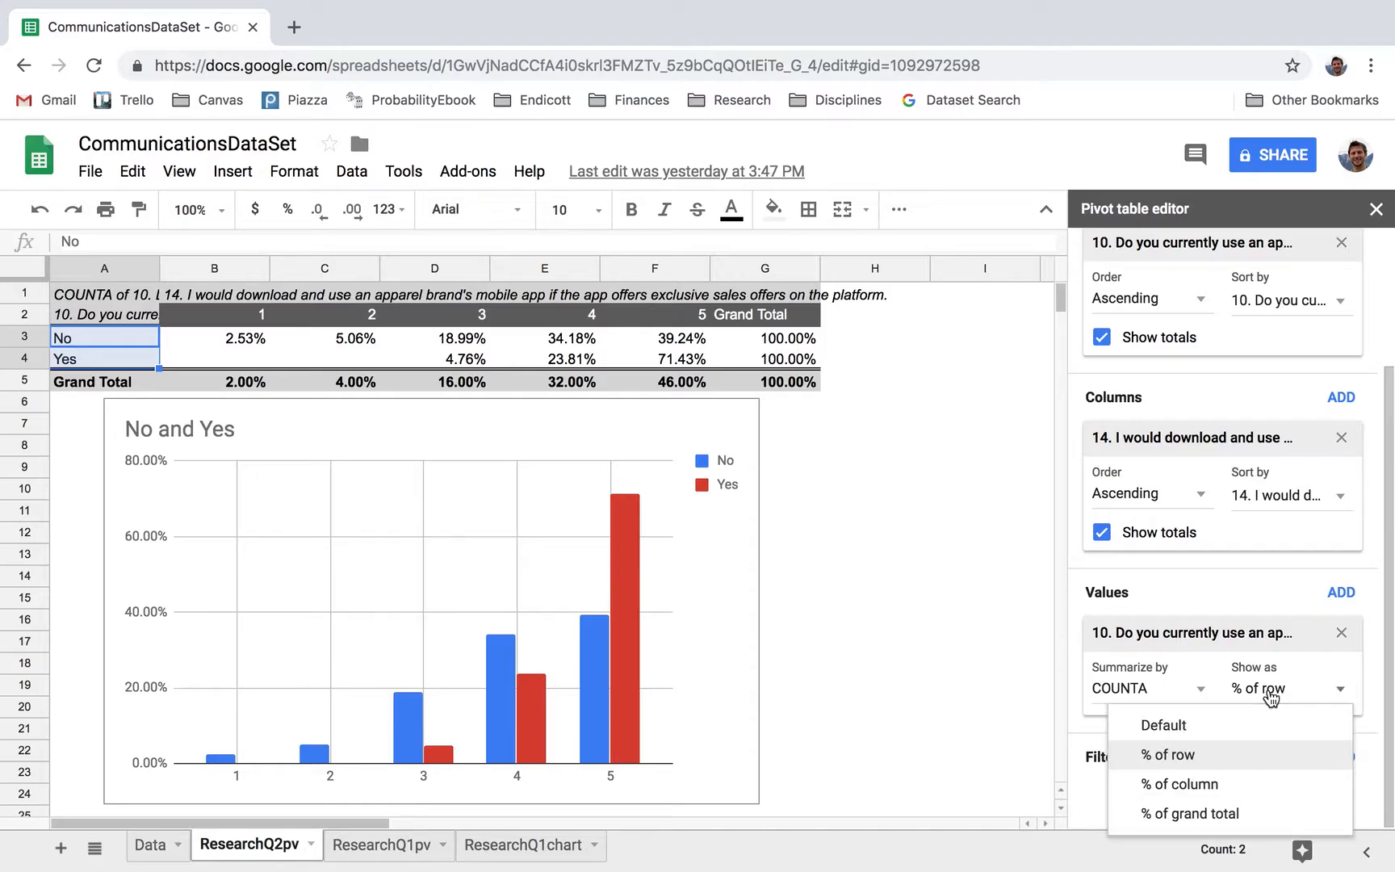
left_click(1222, 786)
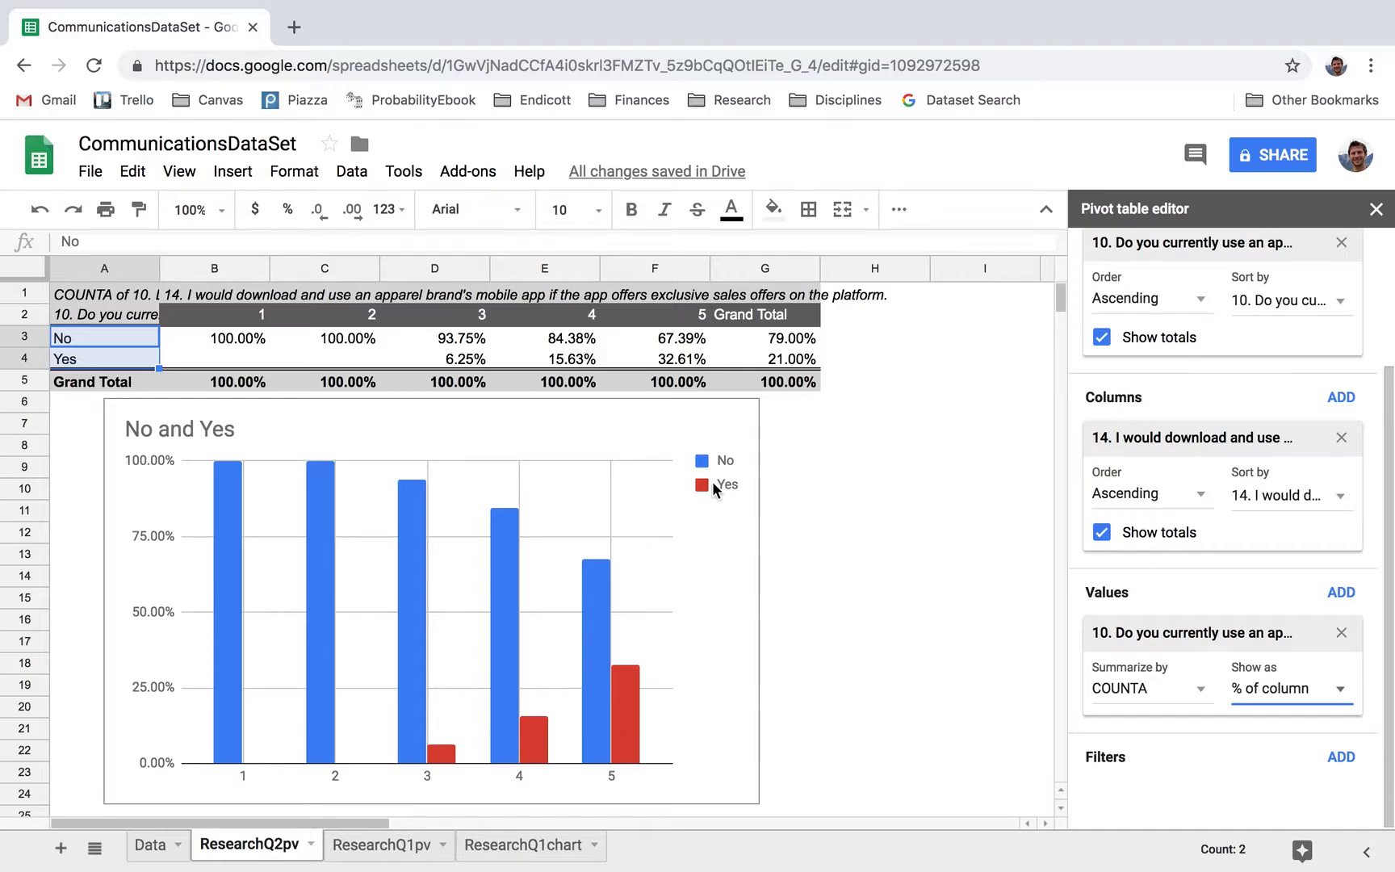
left_click(775, 599)
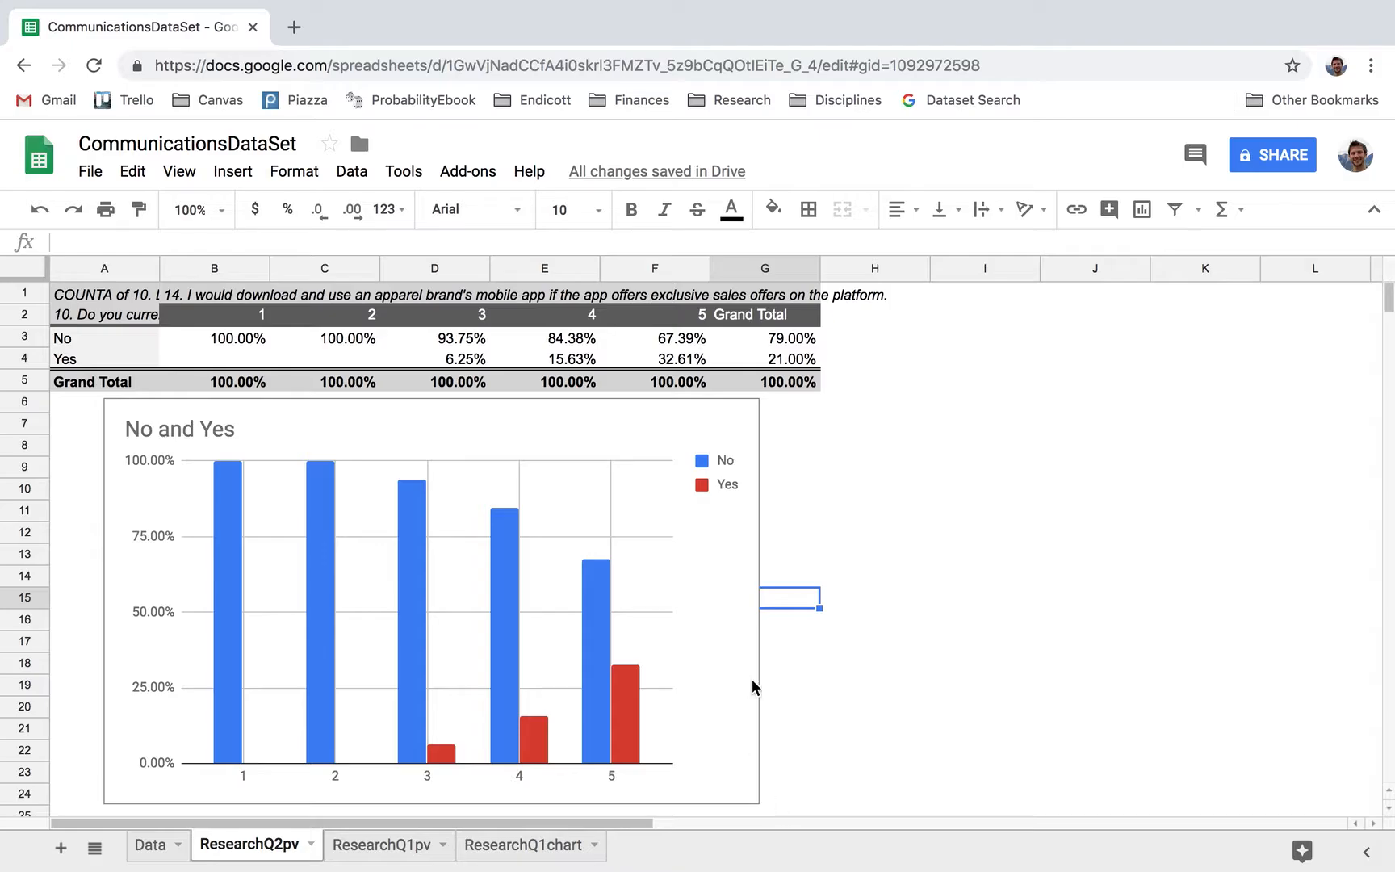
left_click(687, 365)
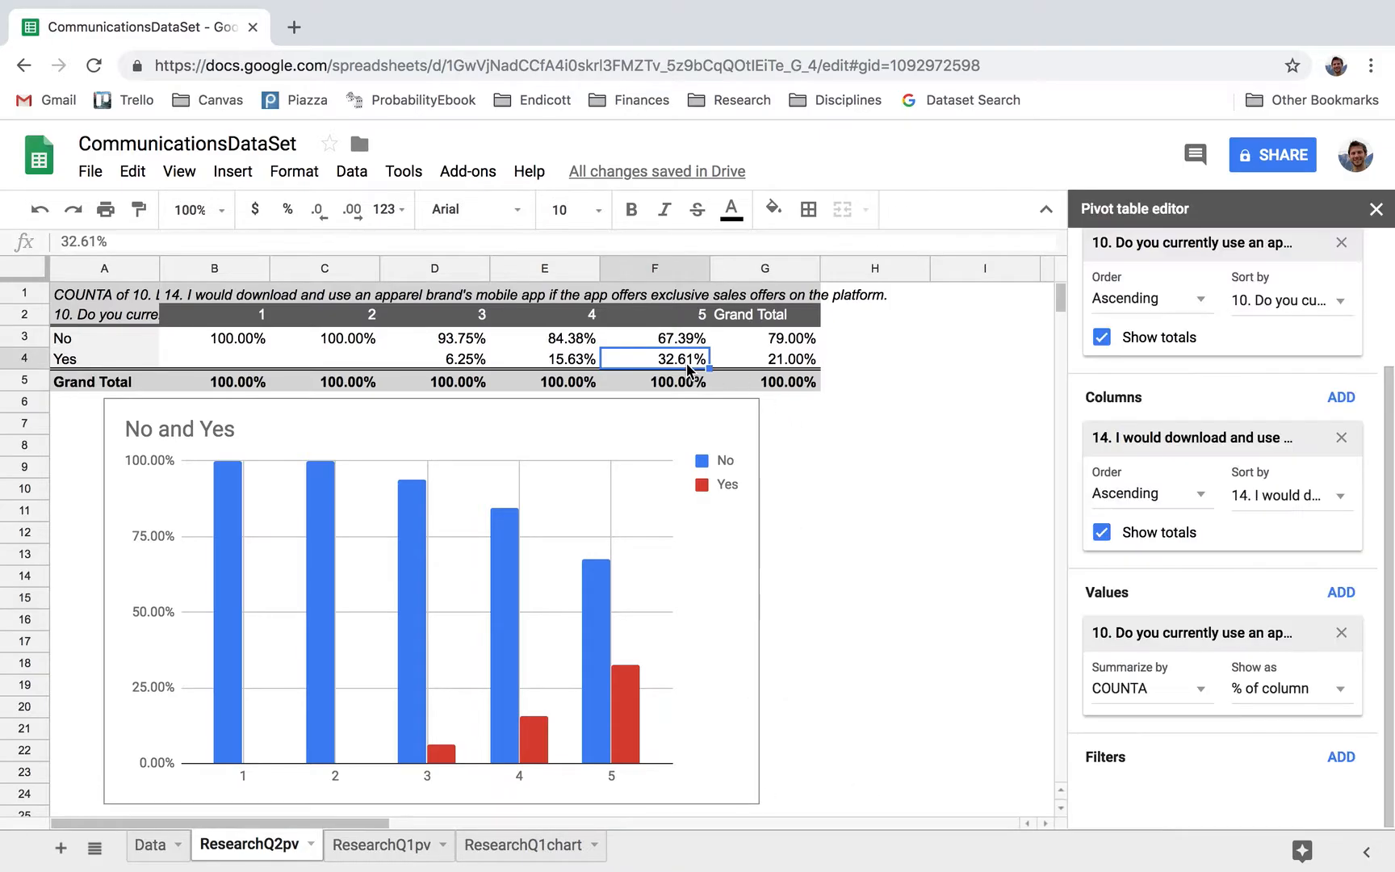
Show the question 10 values in the ResearchQ2pv pivot table as % of row and select the No and Yes row labels
left_click(1276, 693)
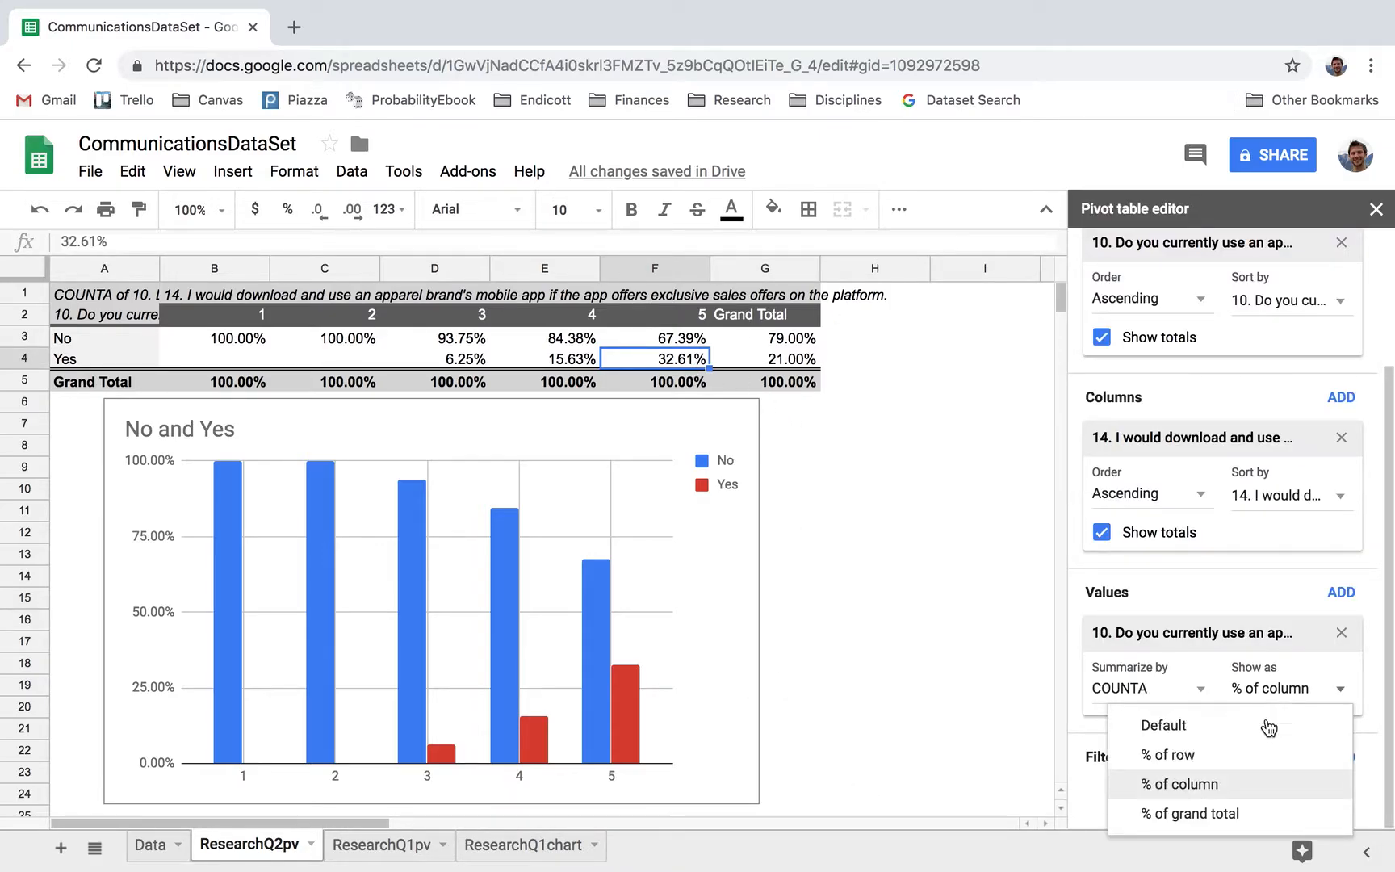
left_click(1230, 754)
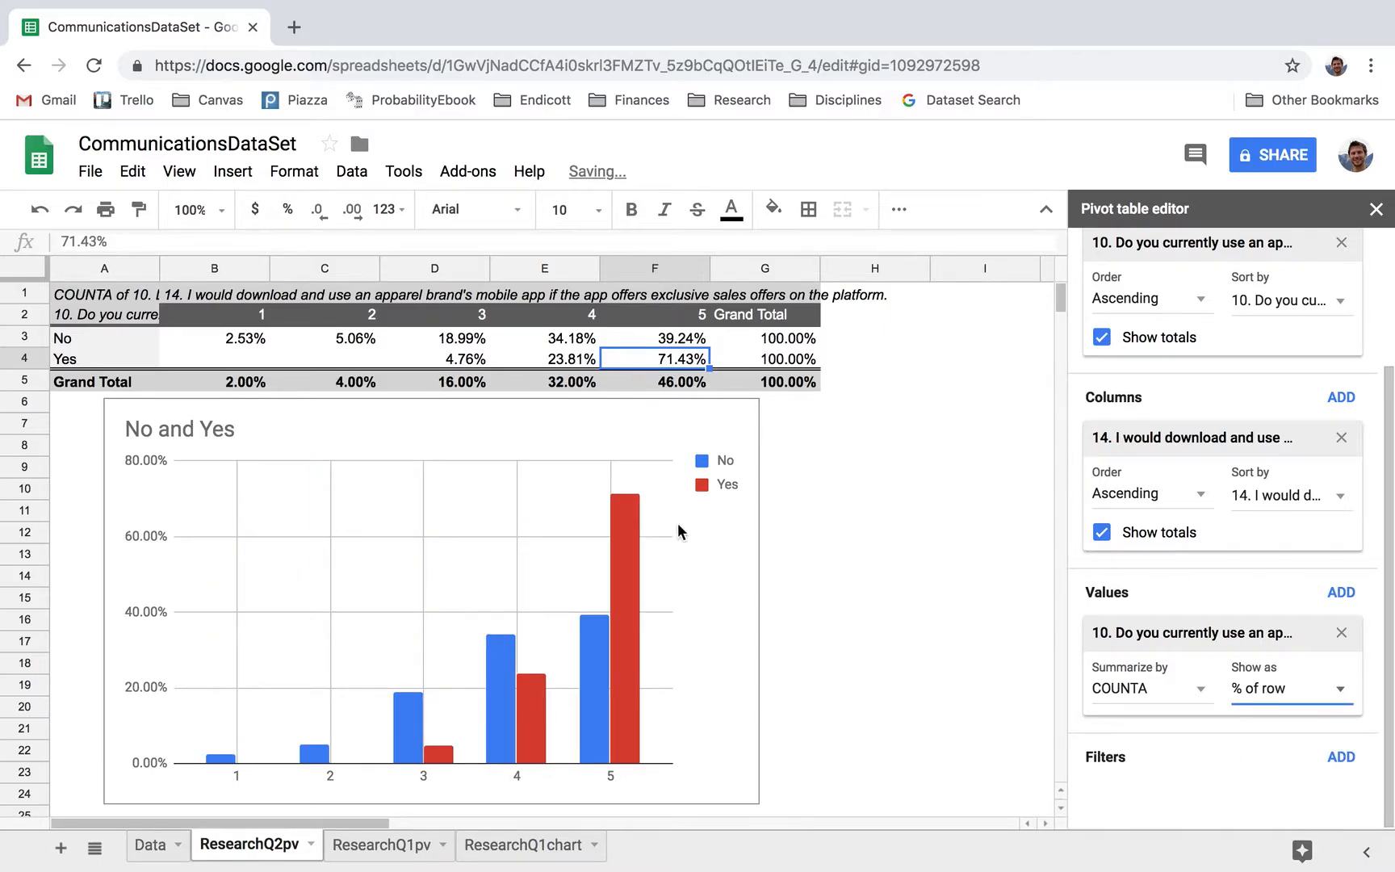
left_click(697, 621)
left_click(122, 347)
left_click_drag(123, 347, 121, 358)
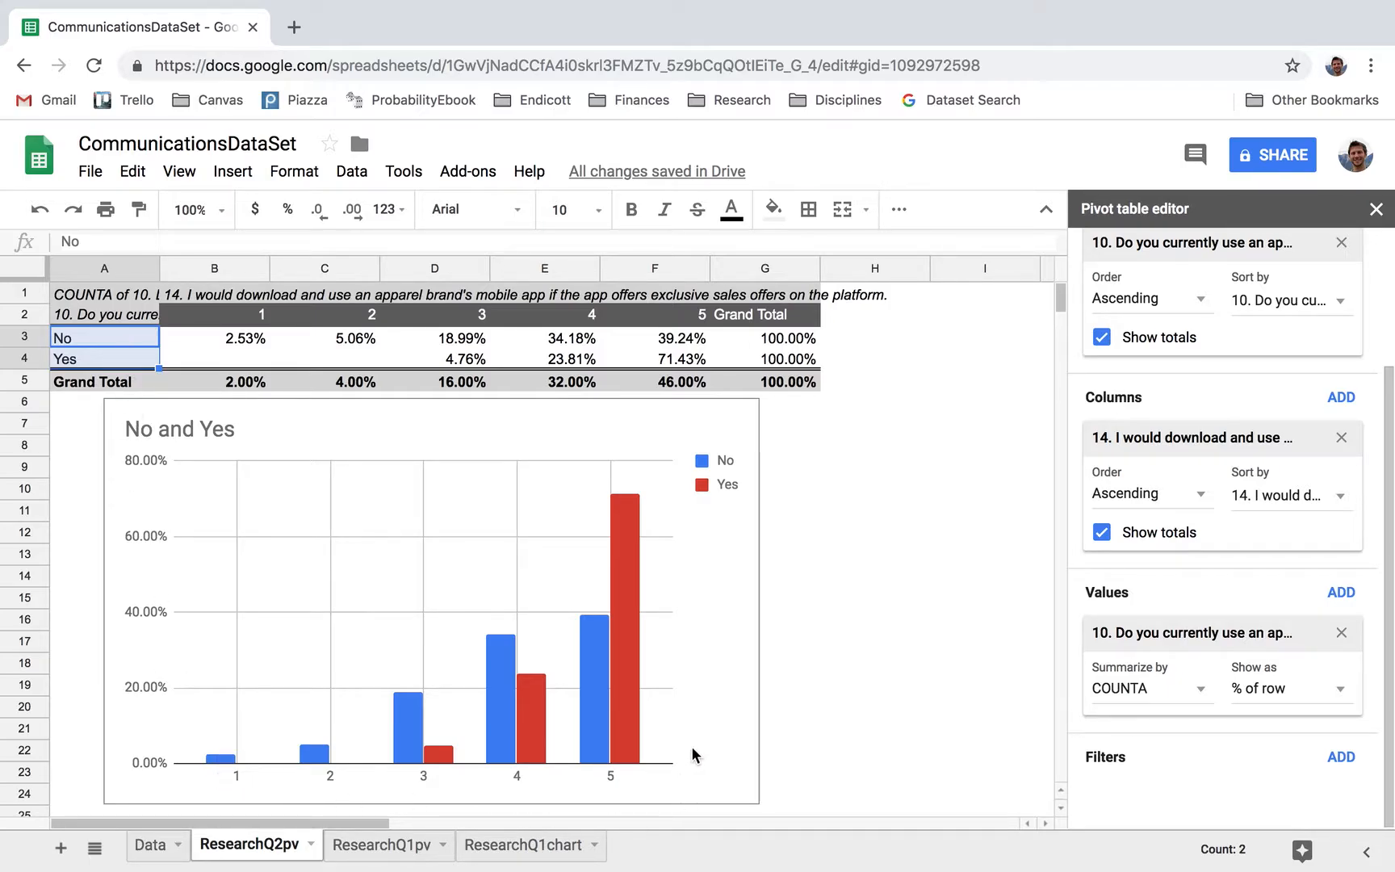
Turn off Switch rows / columns for the ResearchQ2pv chart so No and Yes form the X-axis categories
double_click(735, 611)
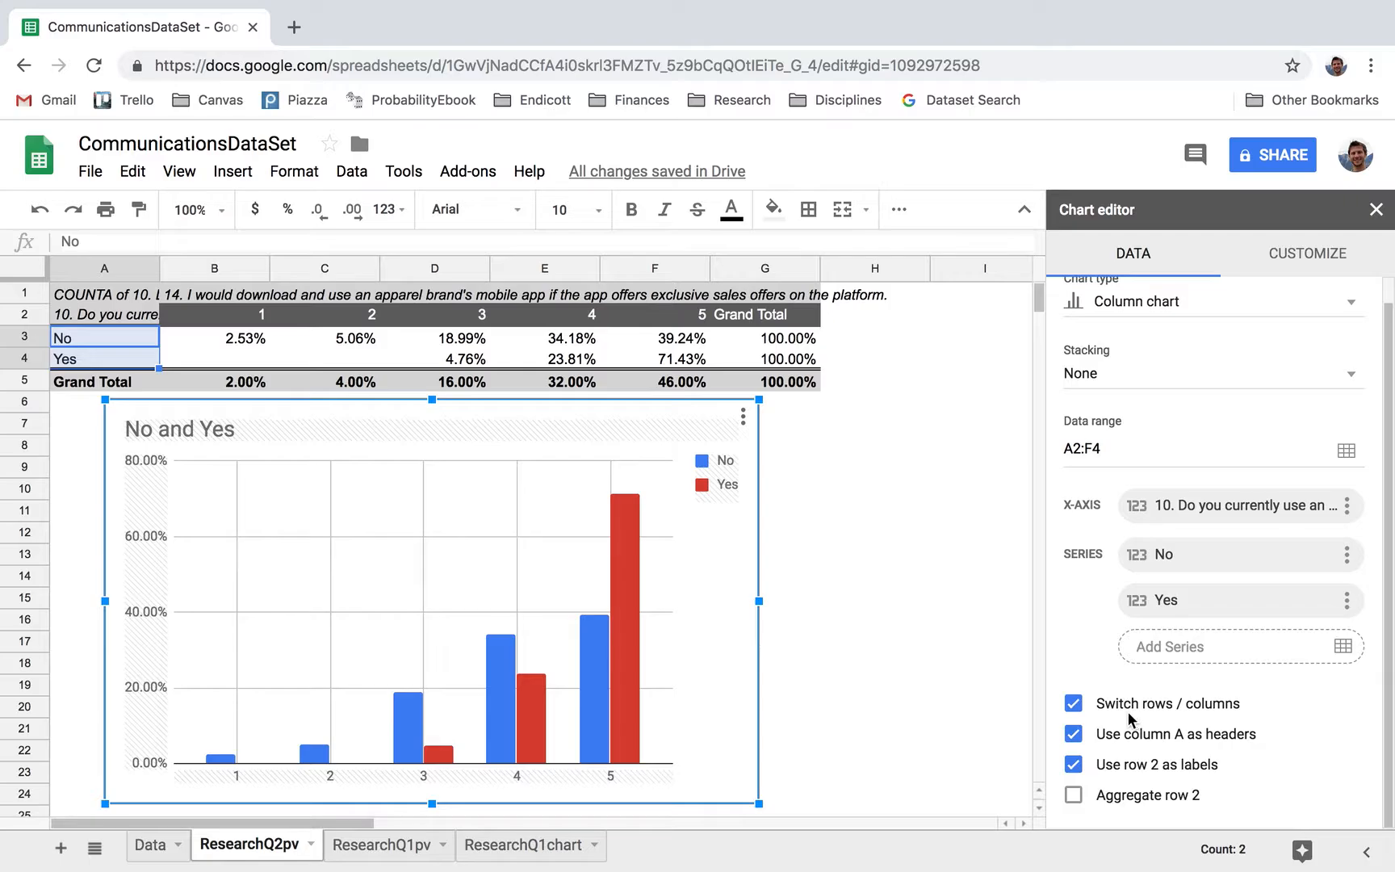
left_click(1073, 704)
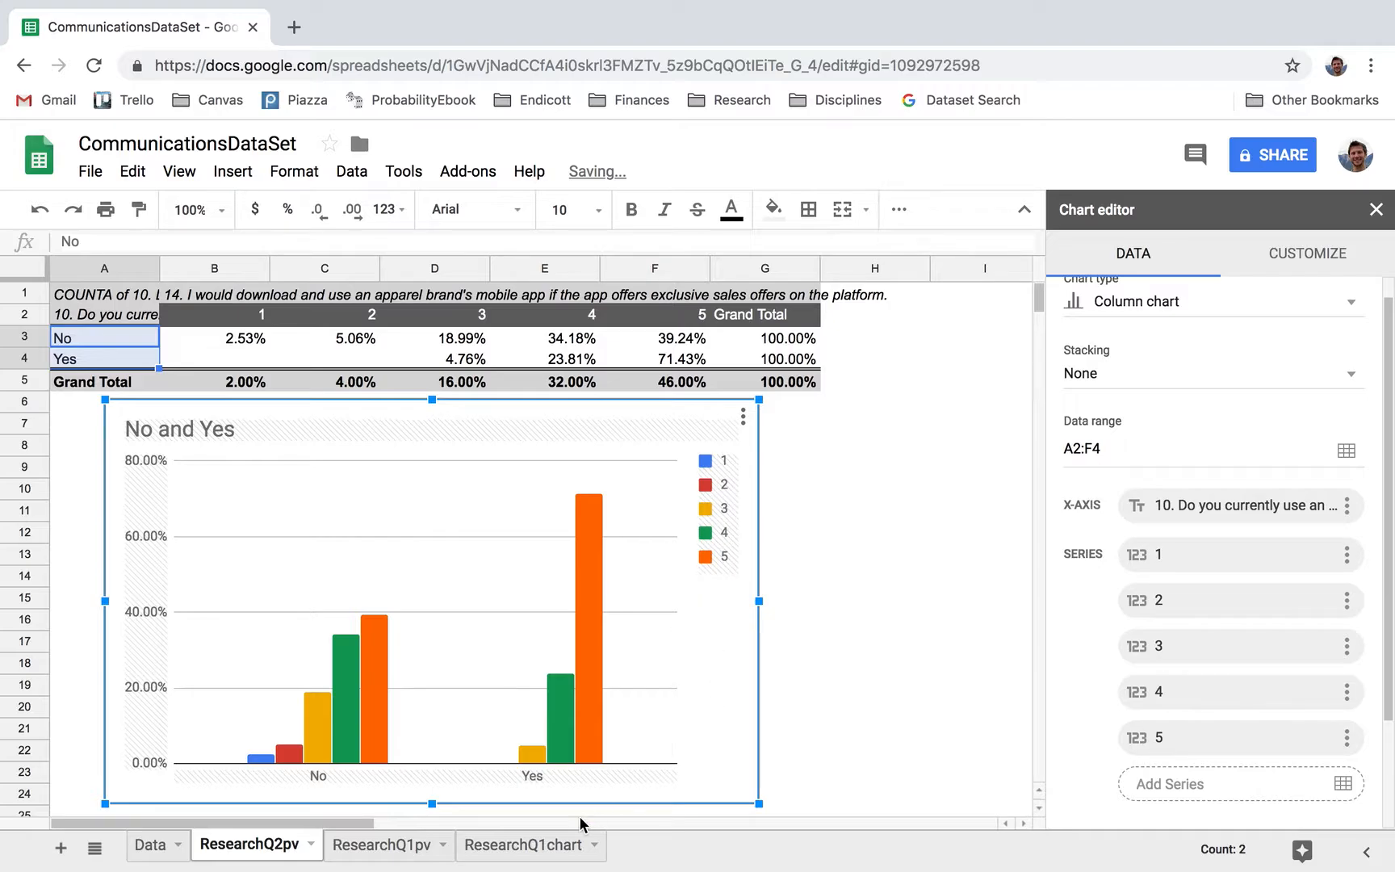
Compare the No and Yes column groups in the ResearchQ2pv chart with the gender groups in ResearchQ1chart
left_click(525, 846)
left_click(246, 844)
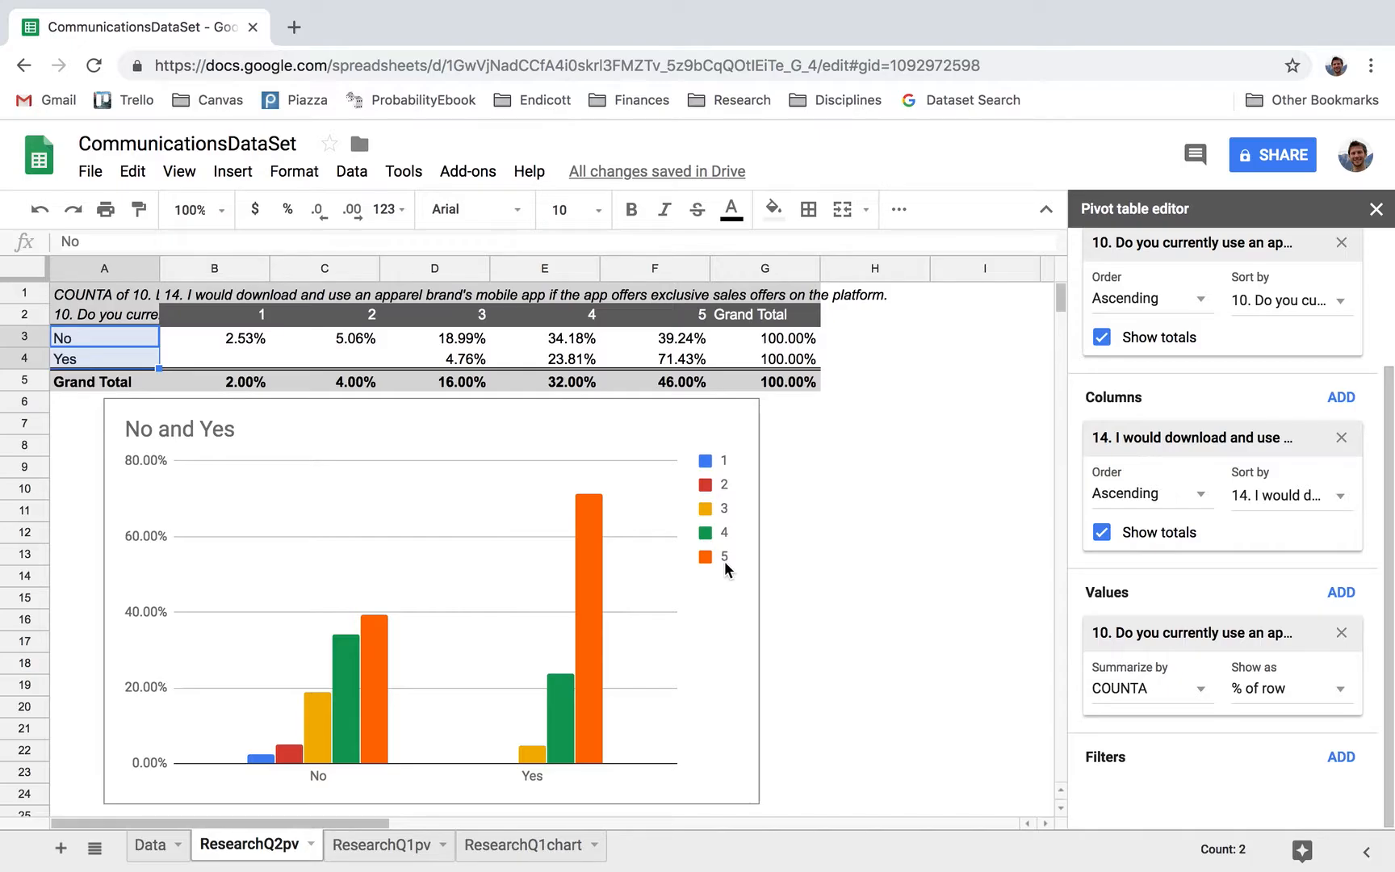
left_click(259, 757)
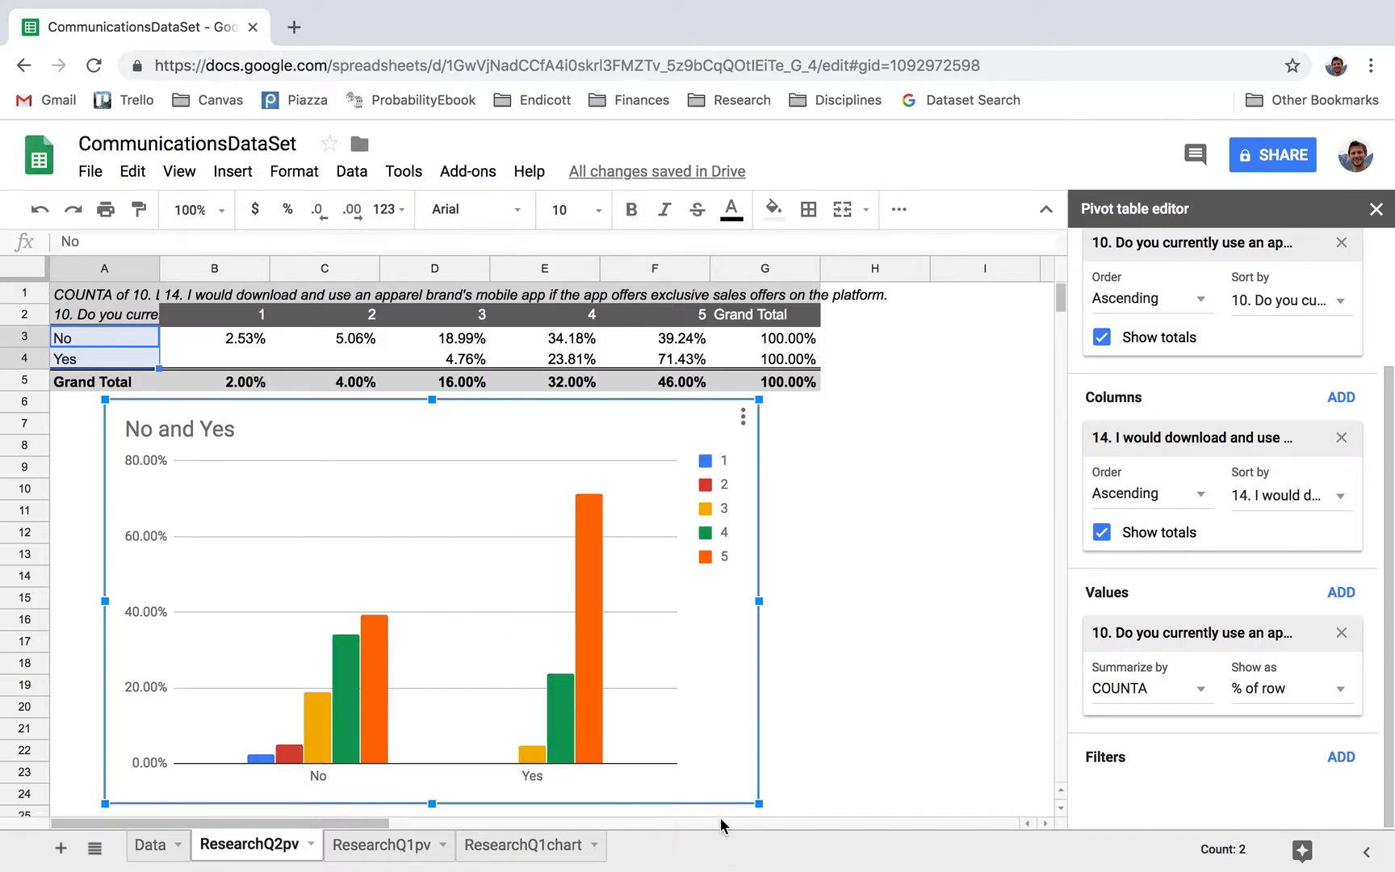
left_click(515, 847)
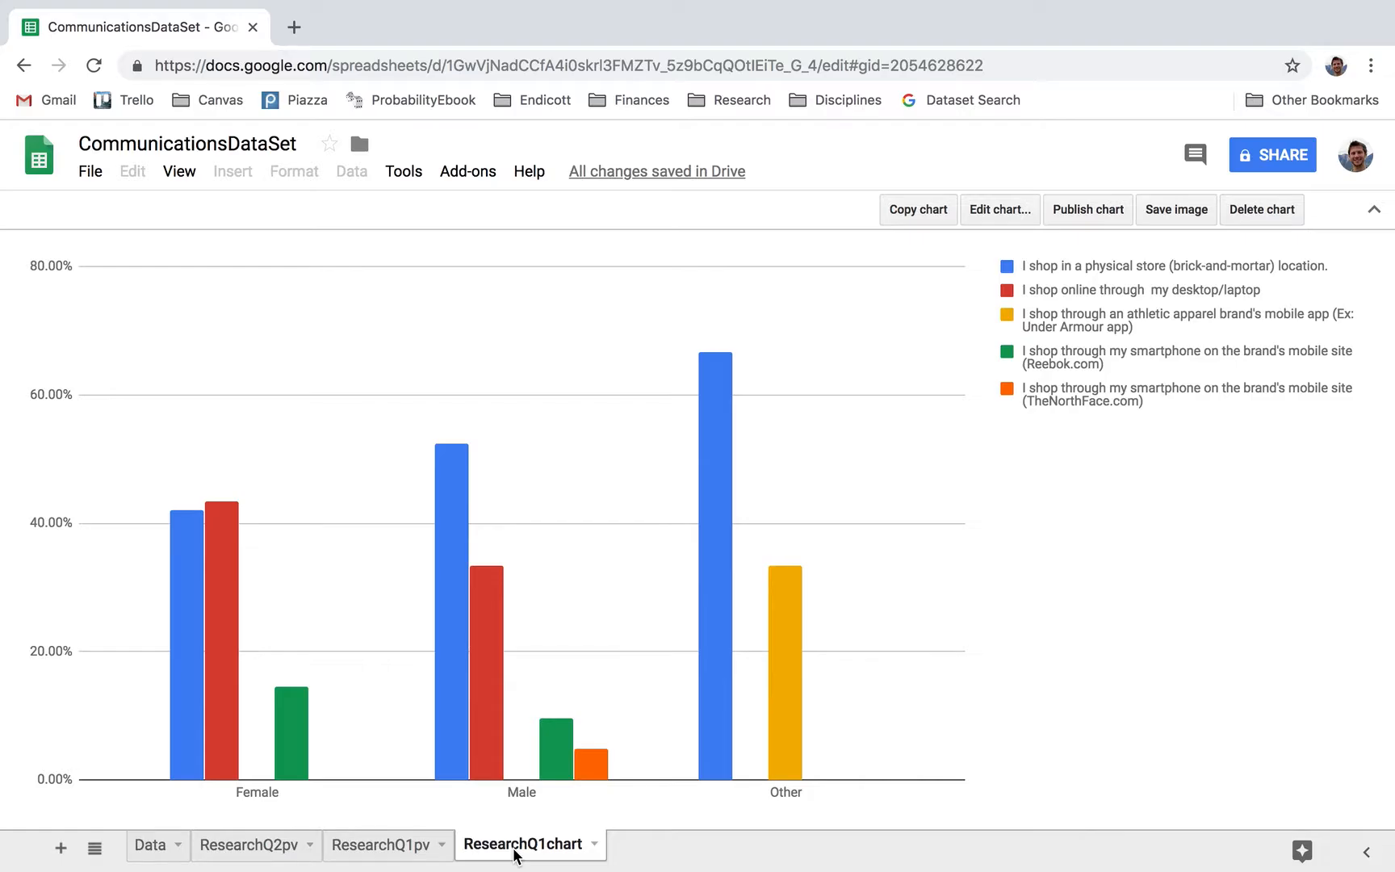
left_click(260, 845)
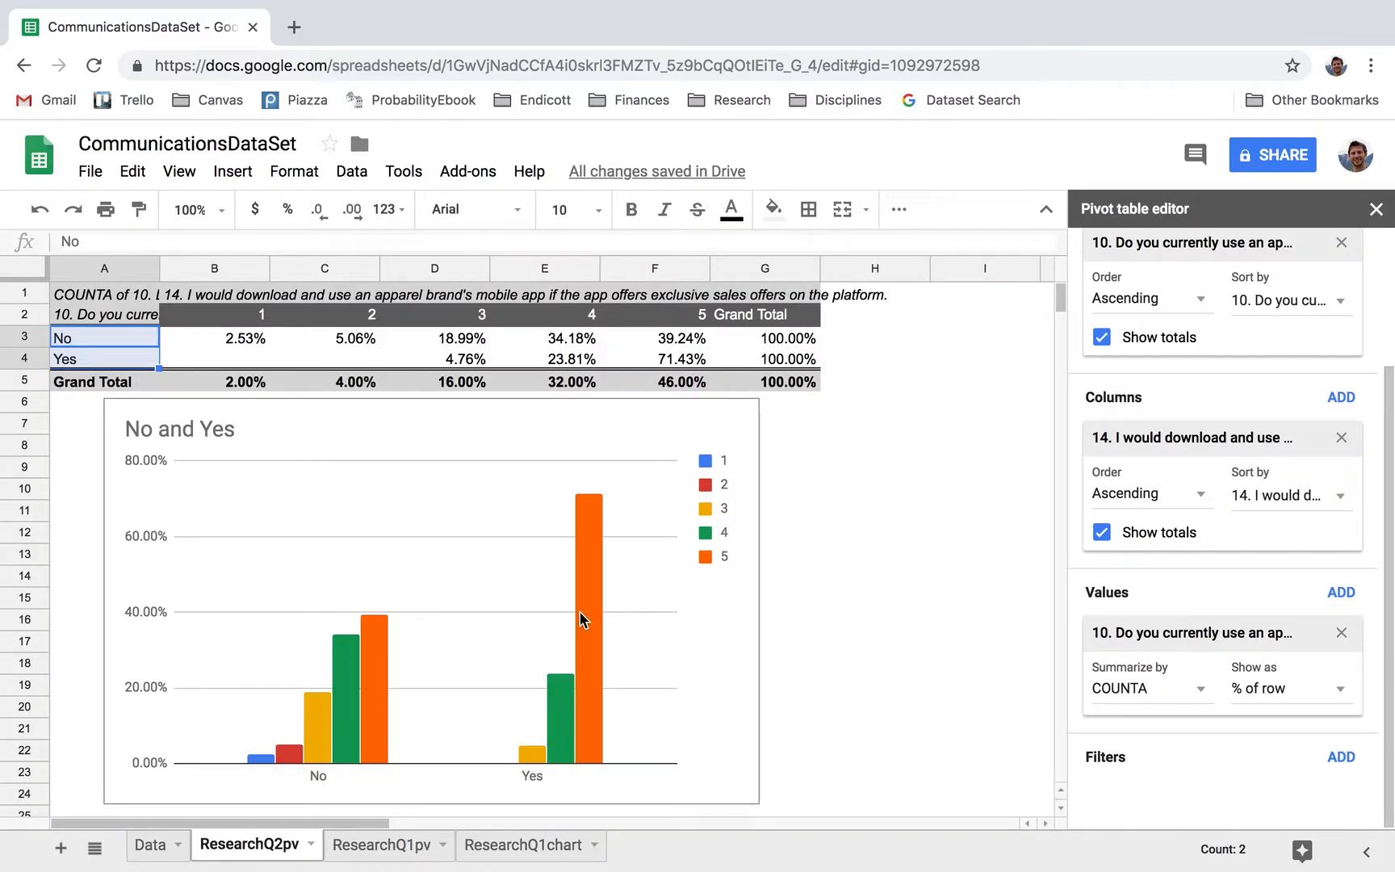
left_click(788, 602)
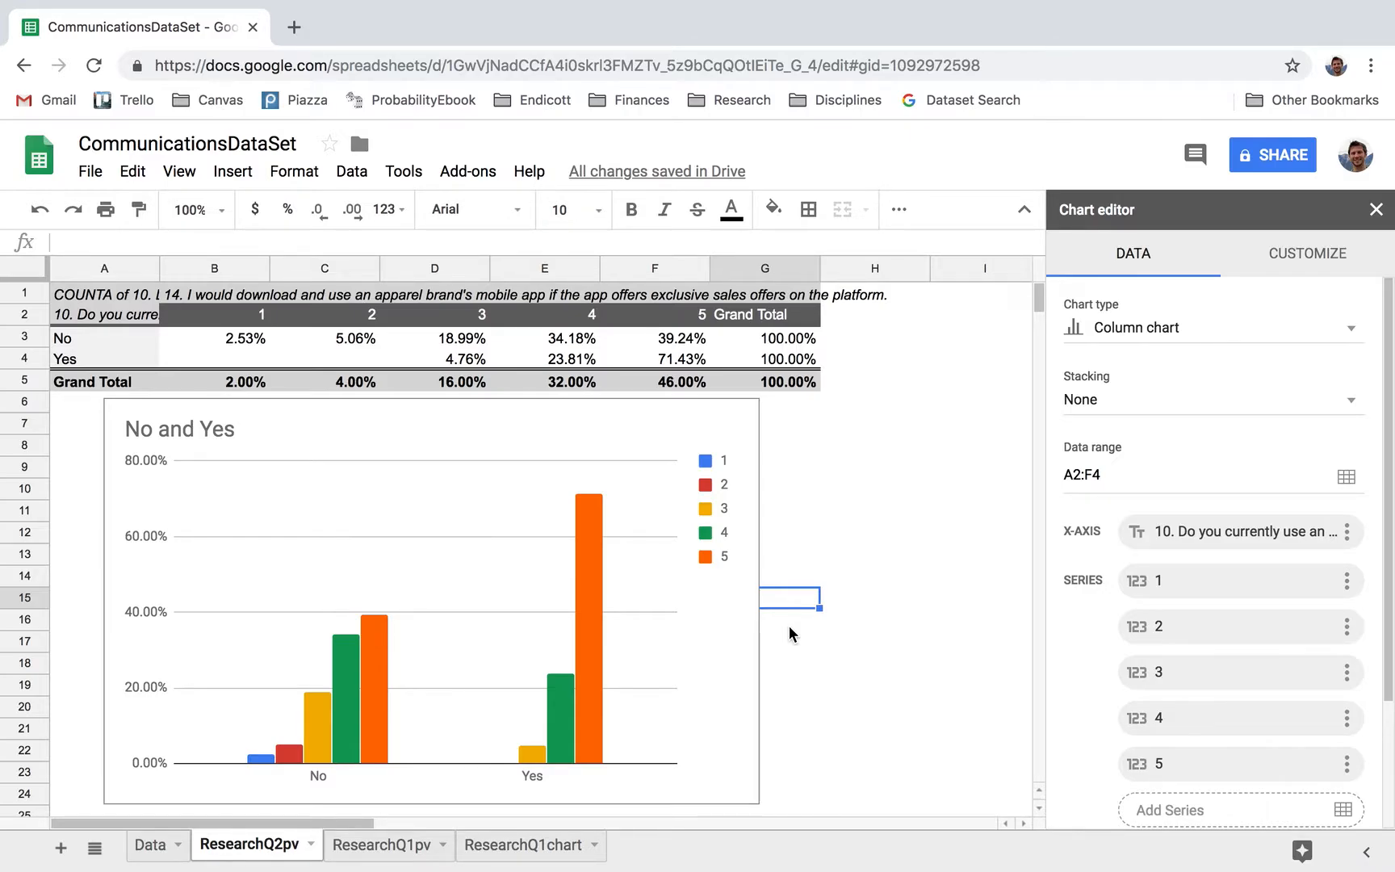
Change the ResearchQ2pv chart to a 100% stacked column chart
left_click(723, 617)
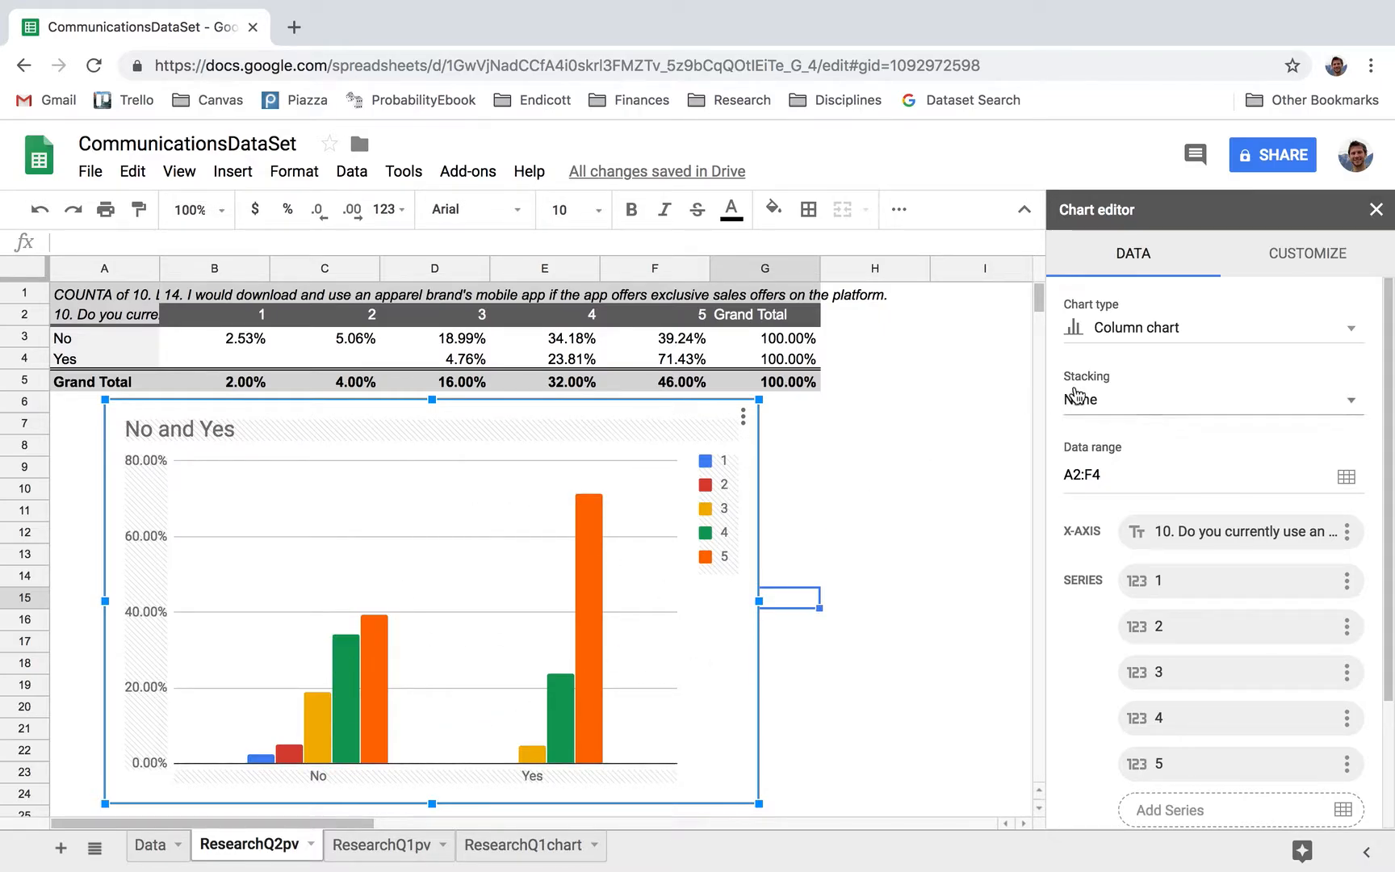
left_click(1169, 331)
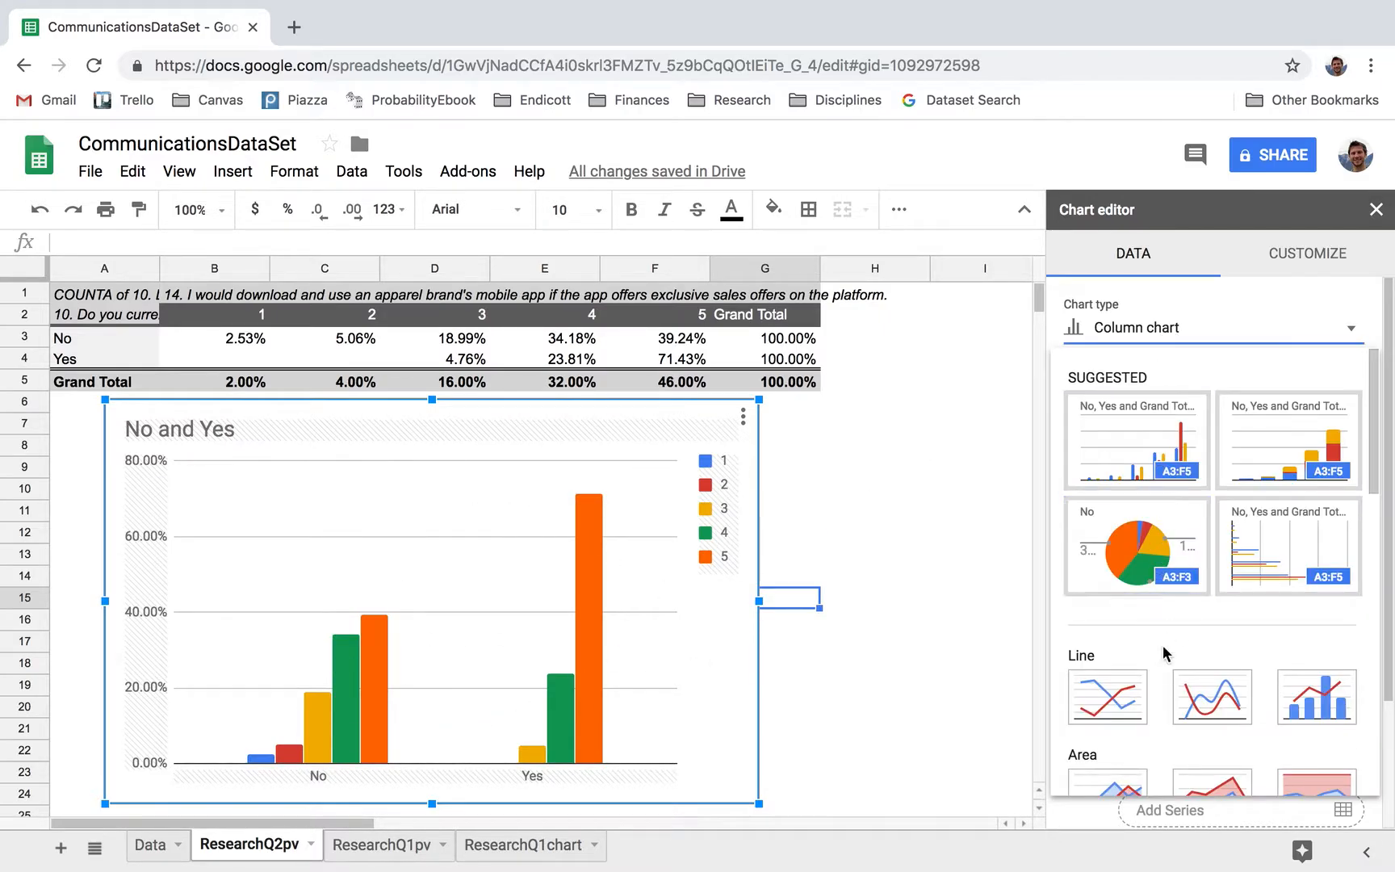
scroll(1163, 638, "down", 5)
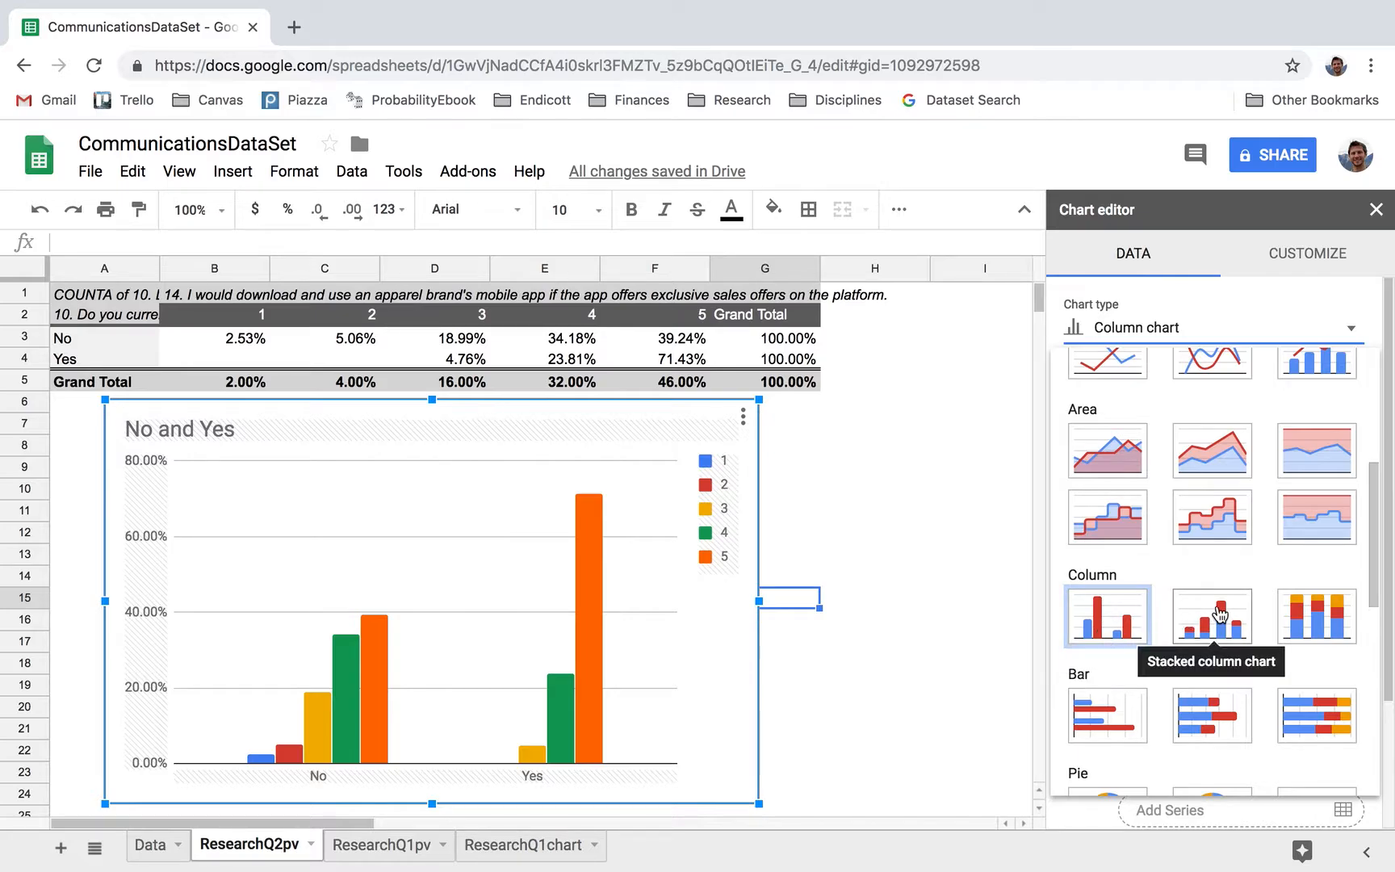
left_click(1329, 618)
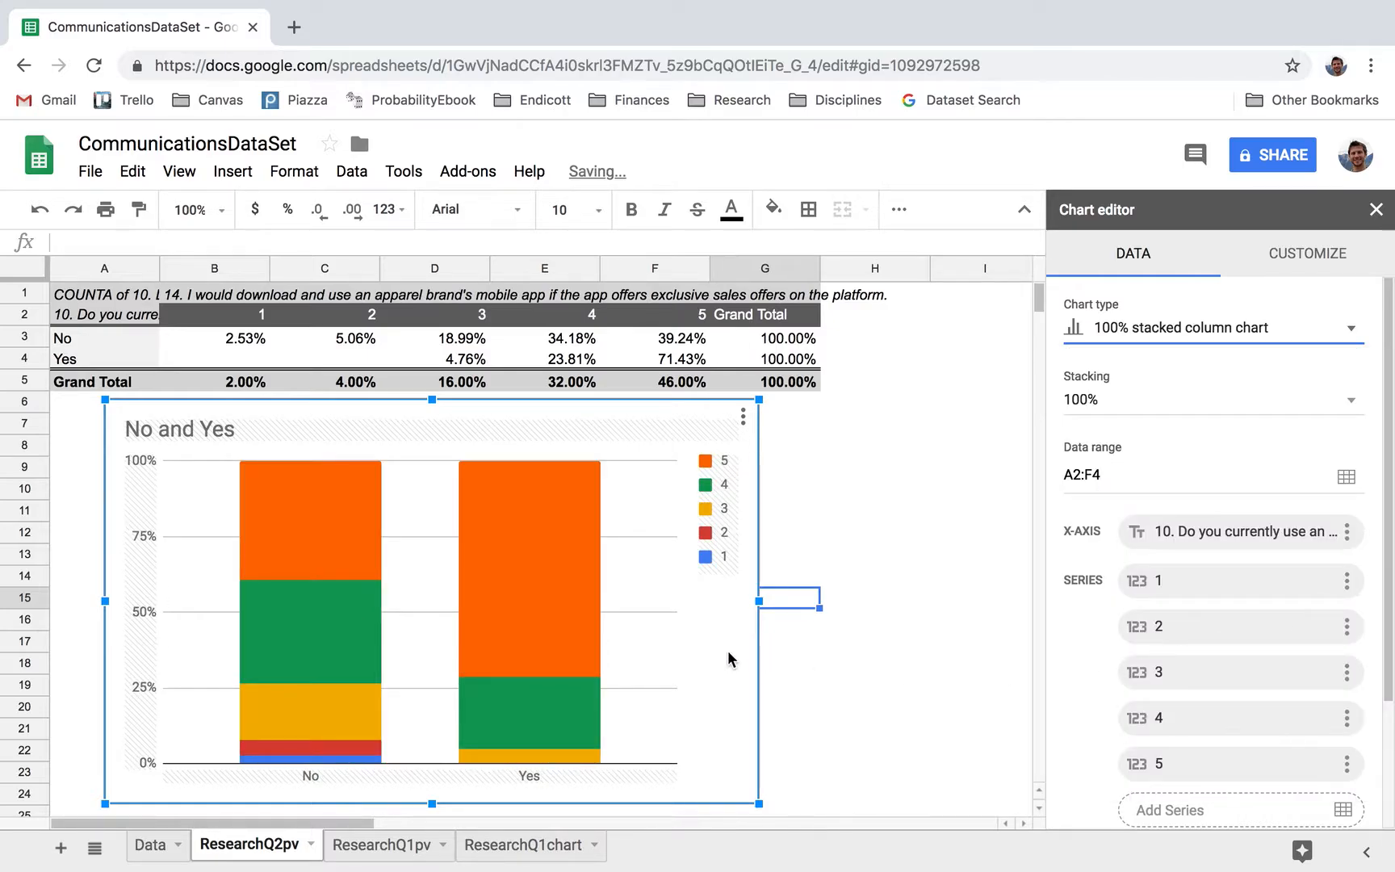
Inspect the rating segments within the stacked No and Yes columns, comparing their shares, and deselect the chart
mouse_move(517, 761)
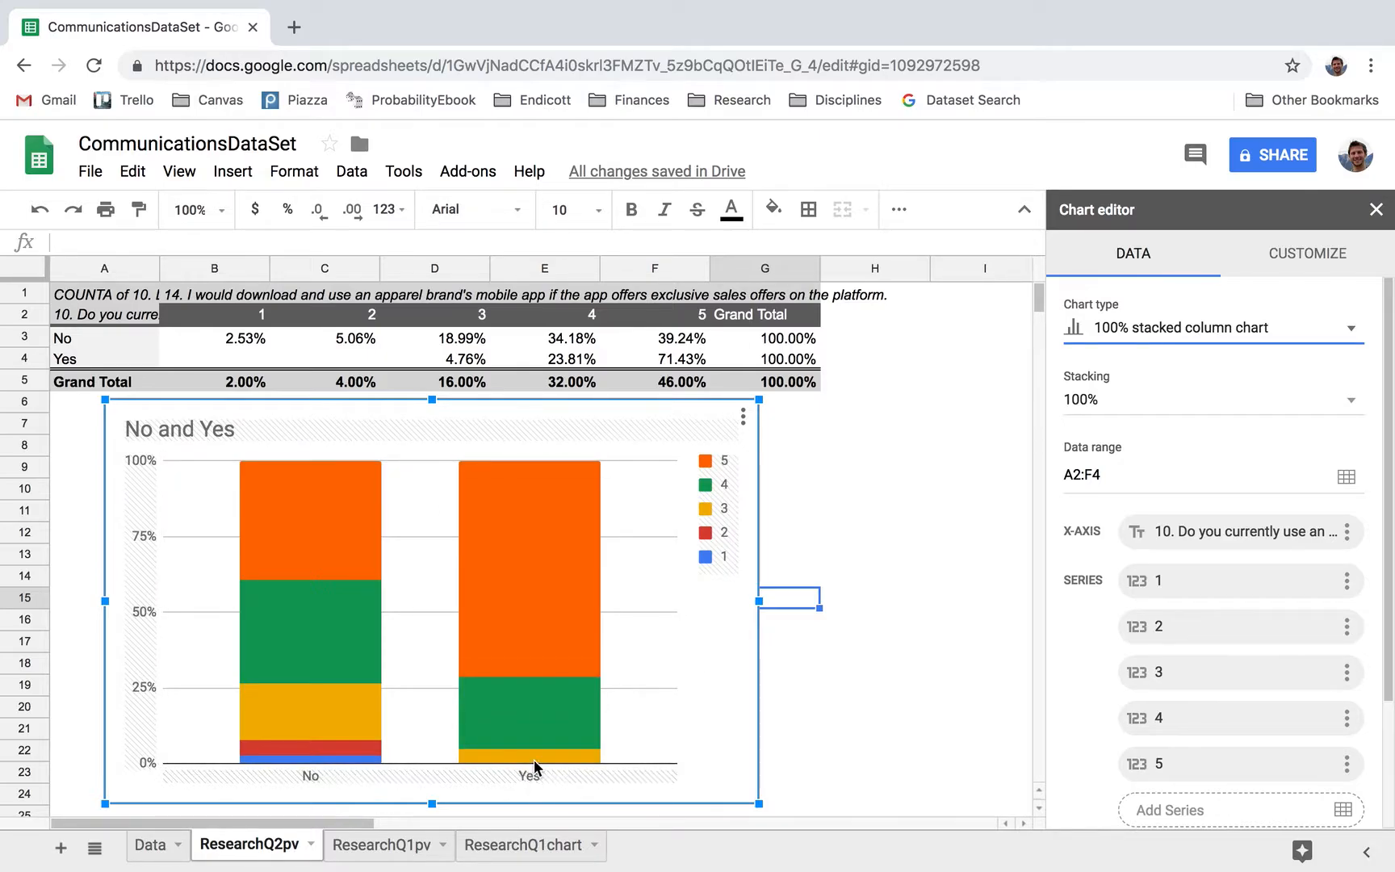
mouse_move(546, 697)
mouse_move(545, 597)
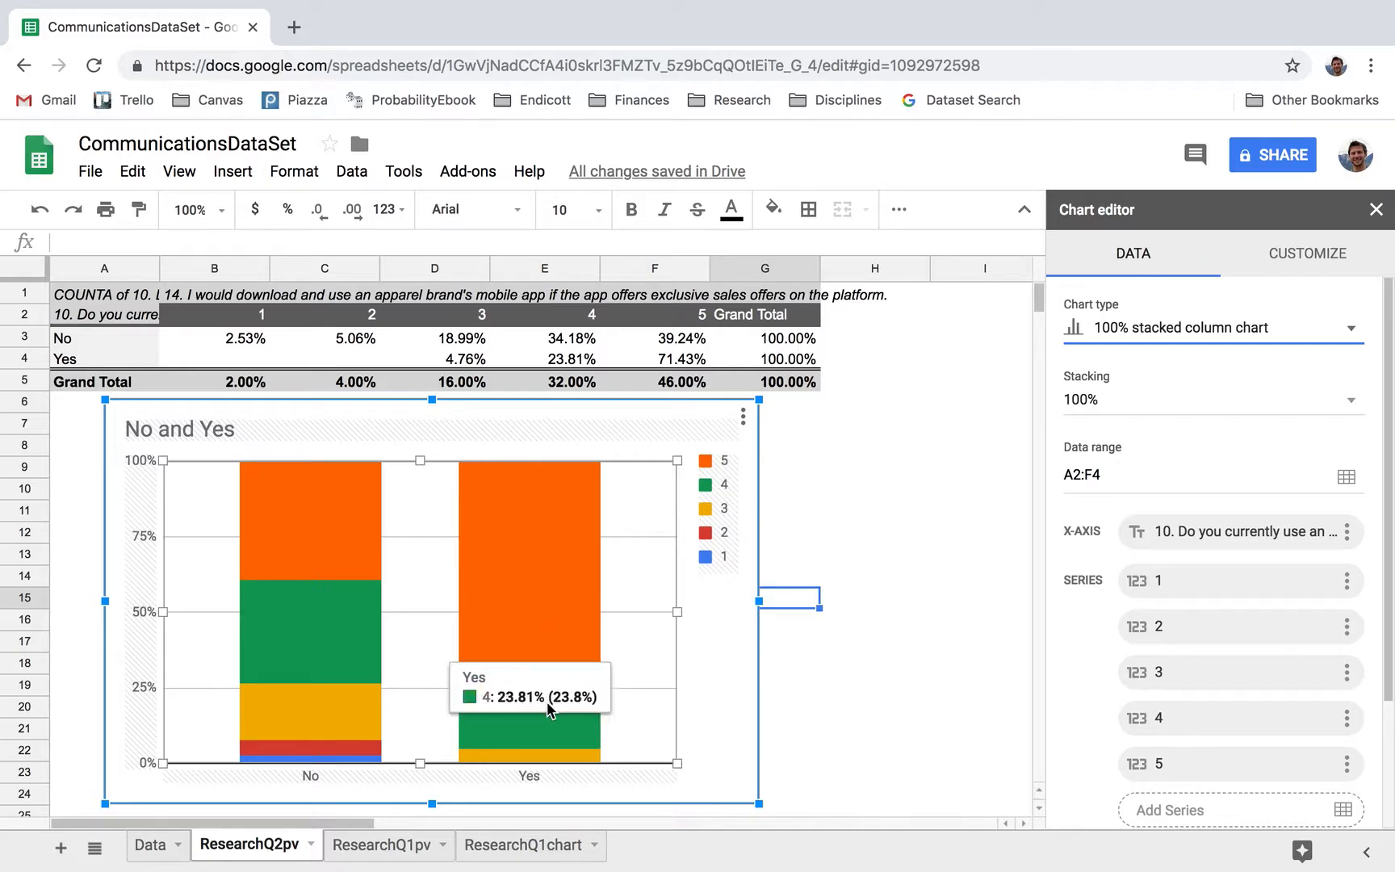
mouse_move(550, 634)
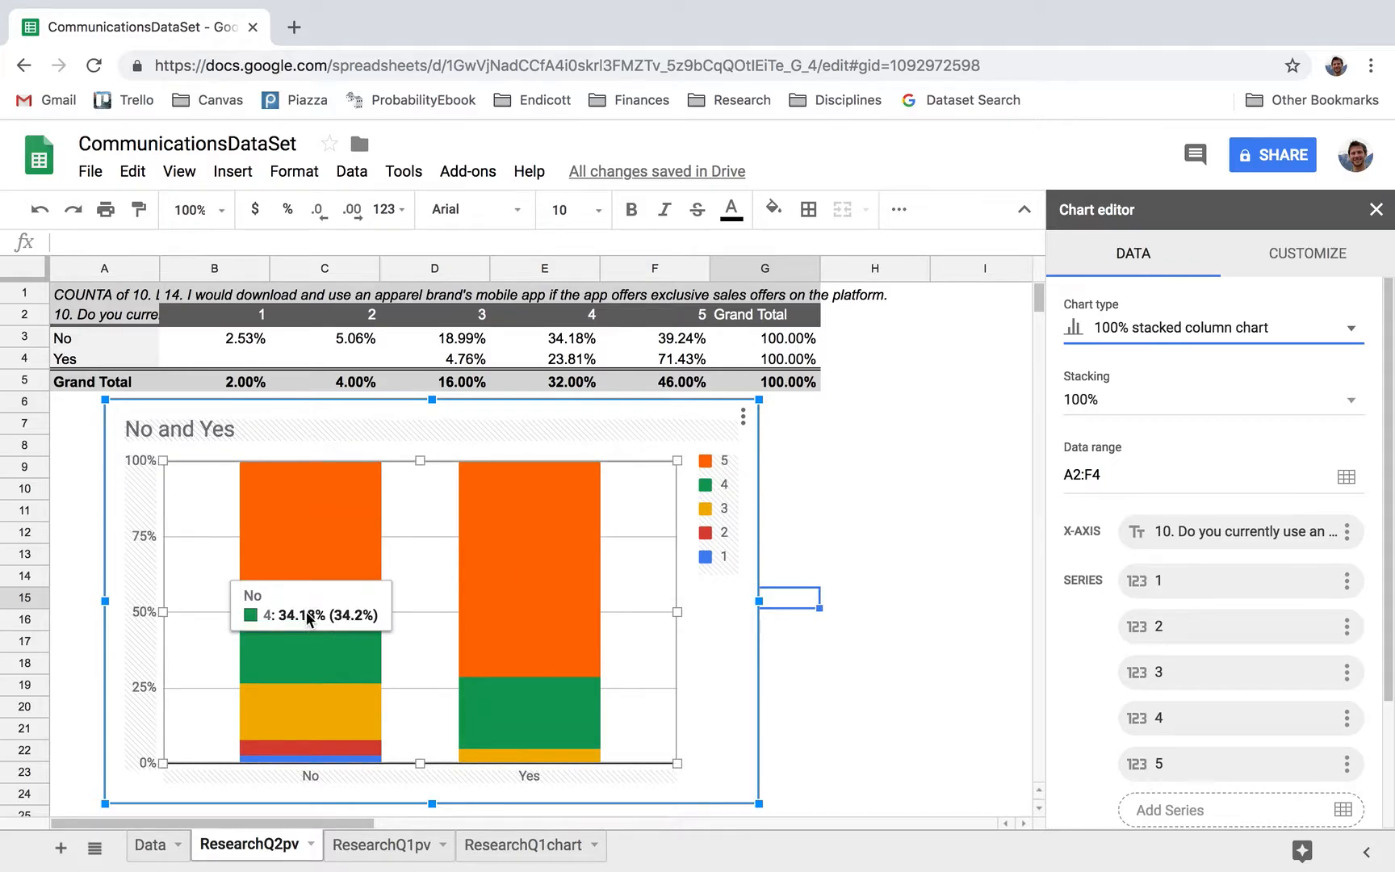
mouse_move(307, 723)
mouse_move(305, 757)
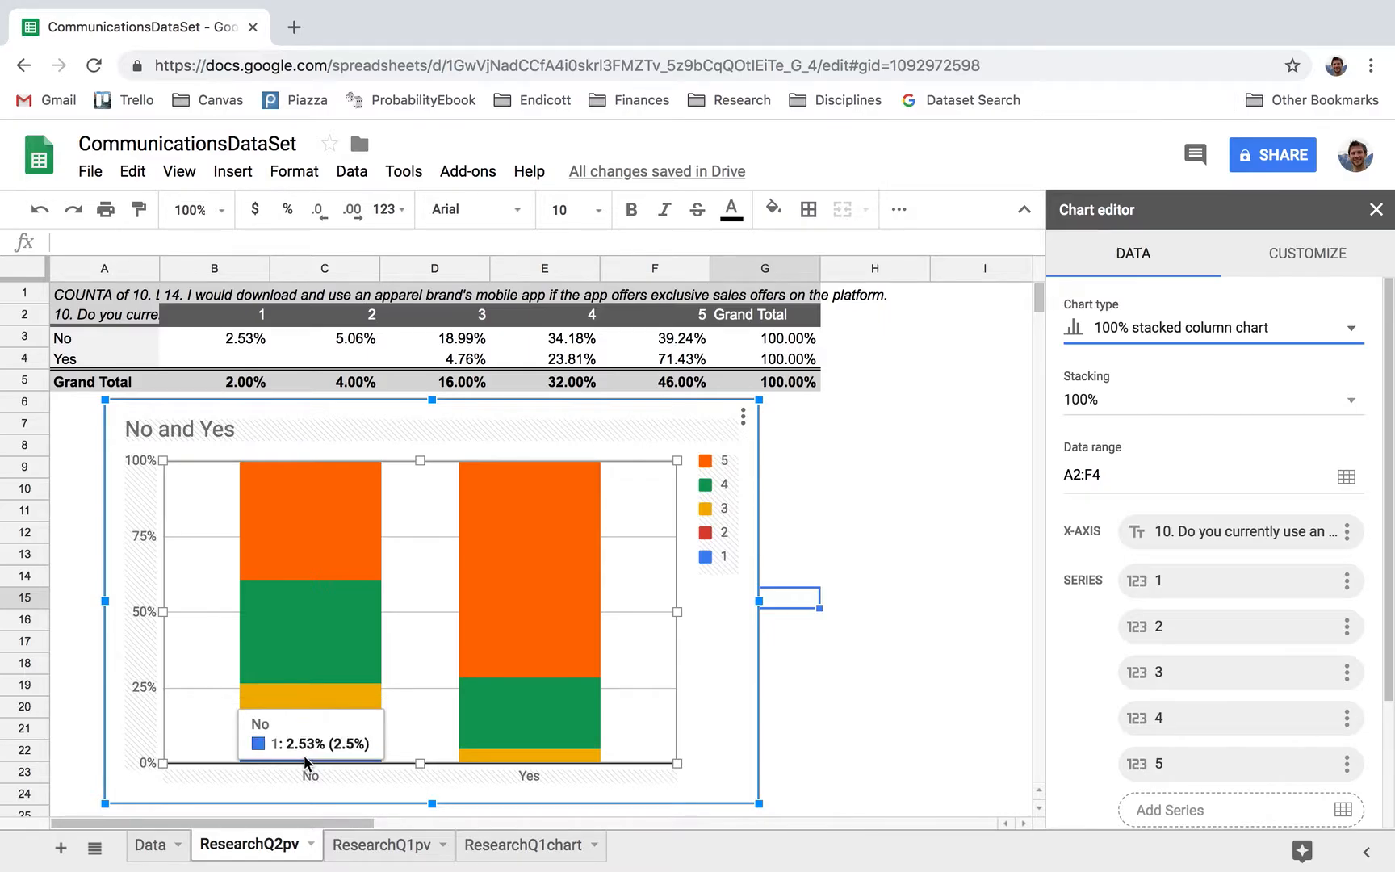
mouse_move(320, 554)
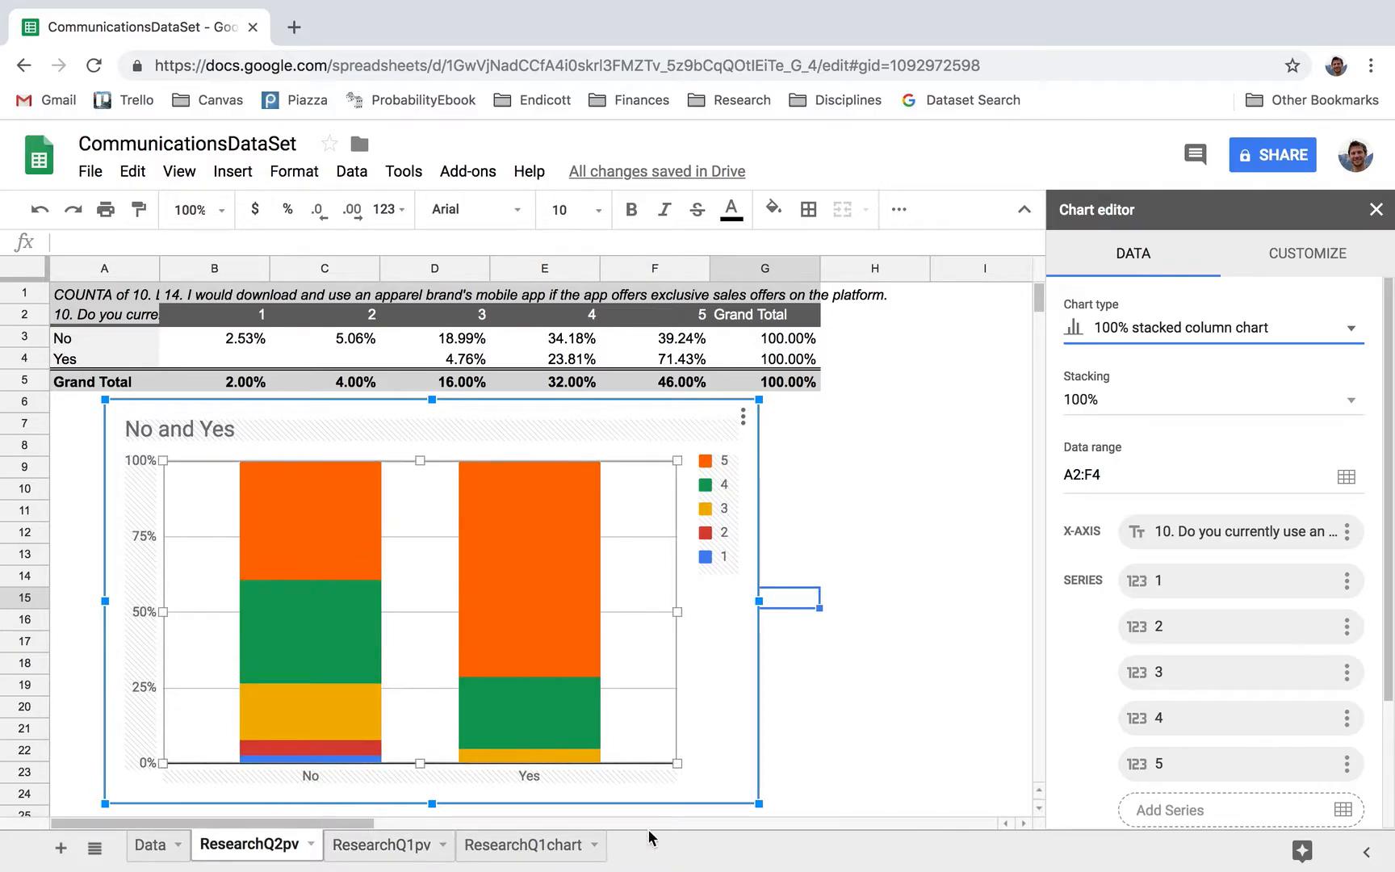
mouse_move(323, 516)
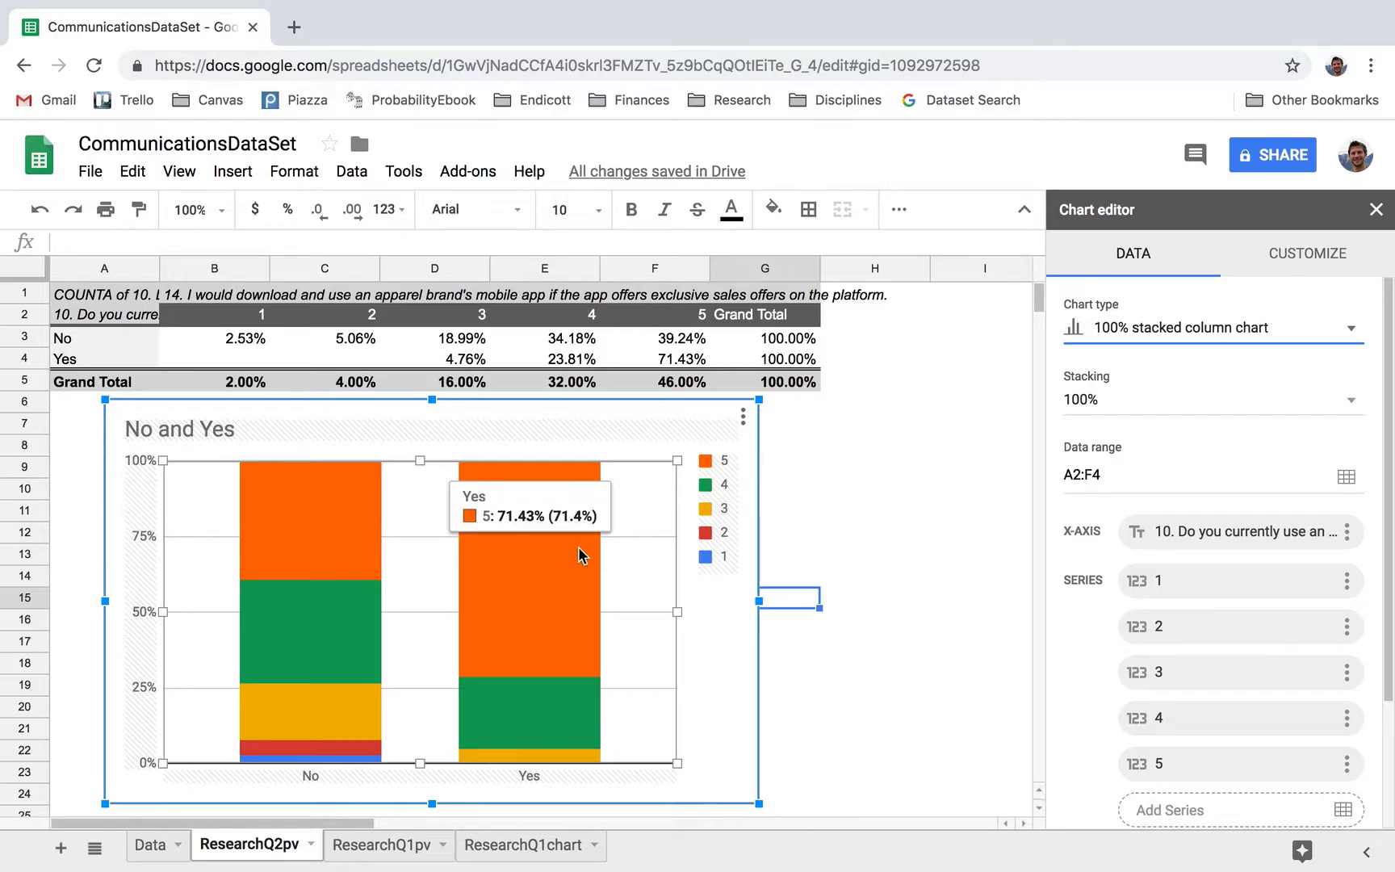
mouse_move(579, 598)
left_click(791, 620)
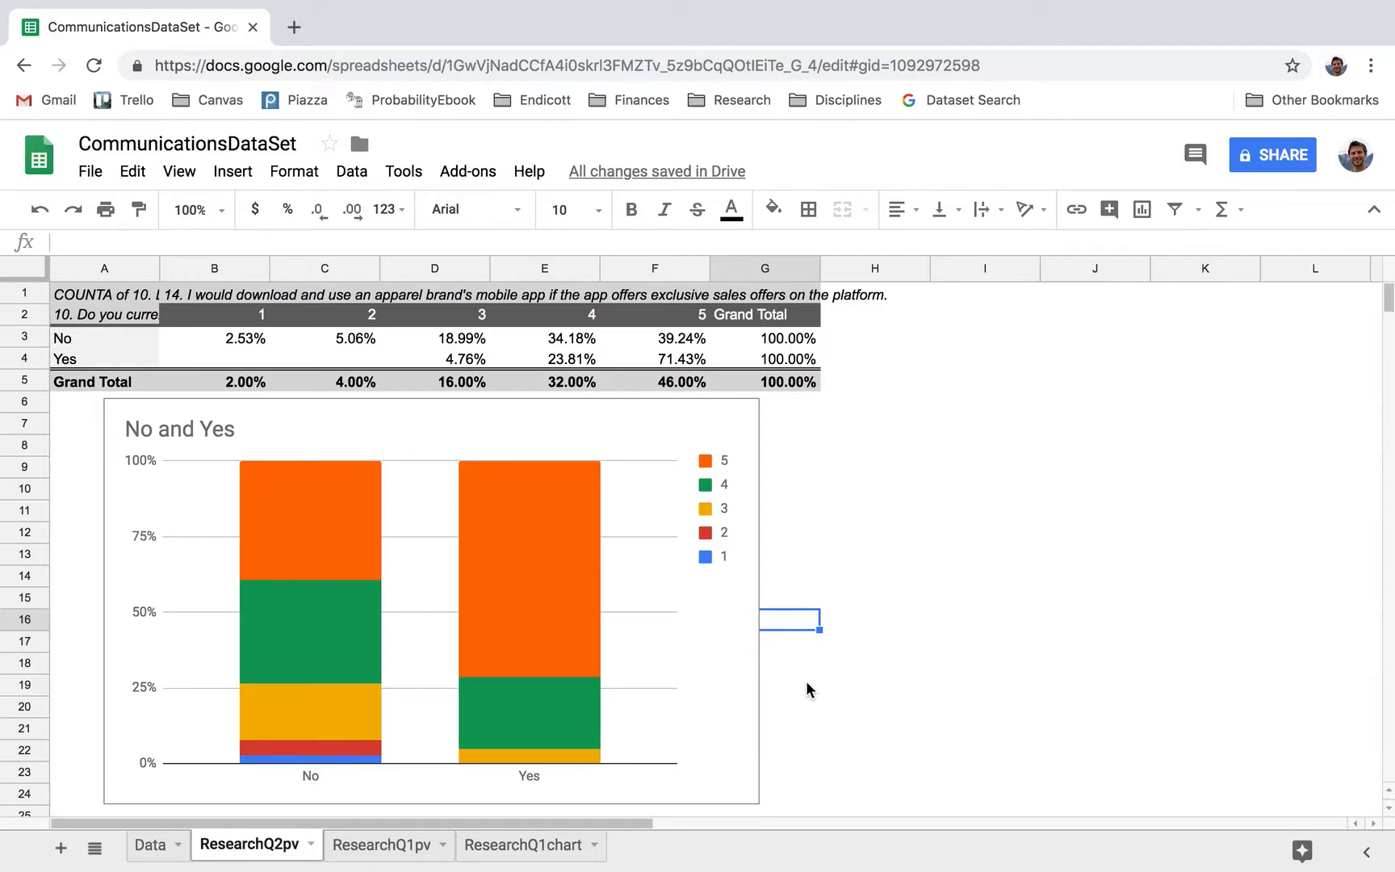
Turn on Switch rows / columns for the stacked chart and inspect the Yes and No segments for rating 5
double_click(710, 614)
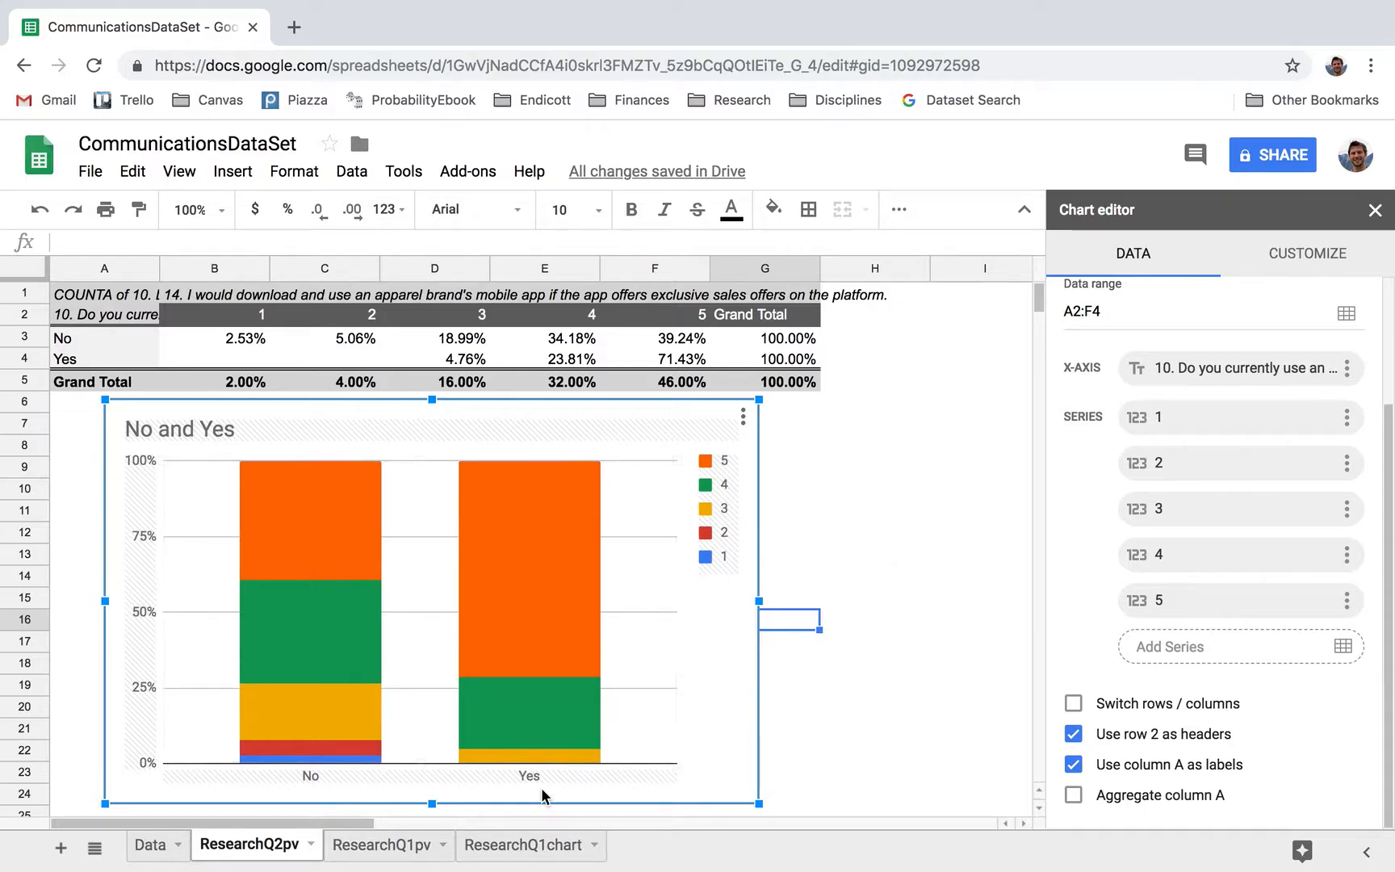
left_click(1074, 705)
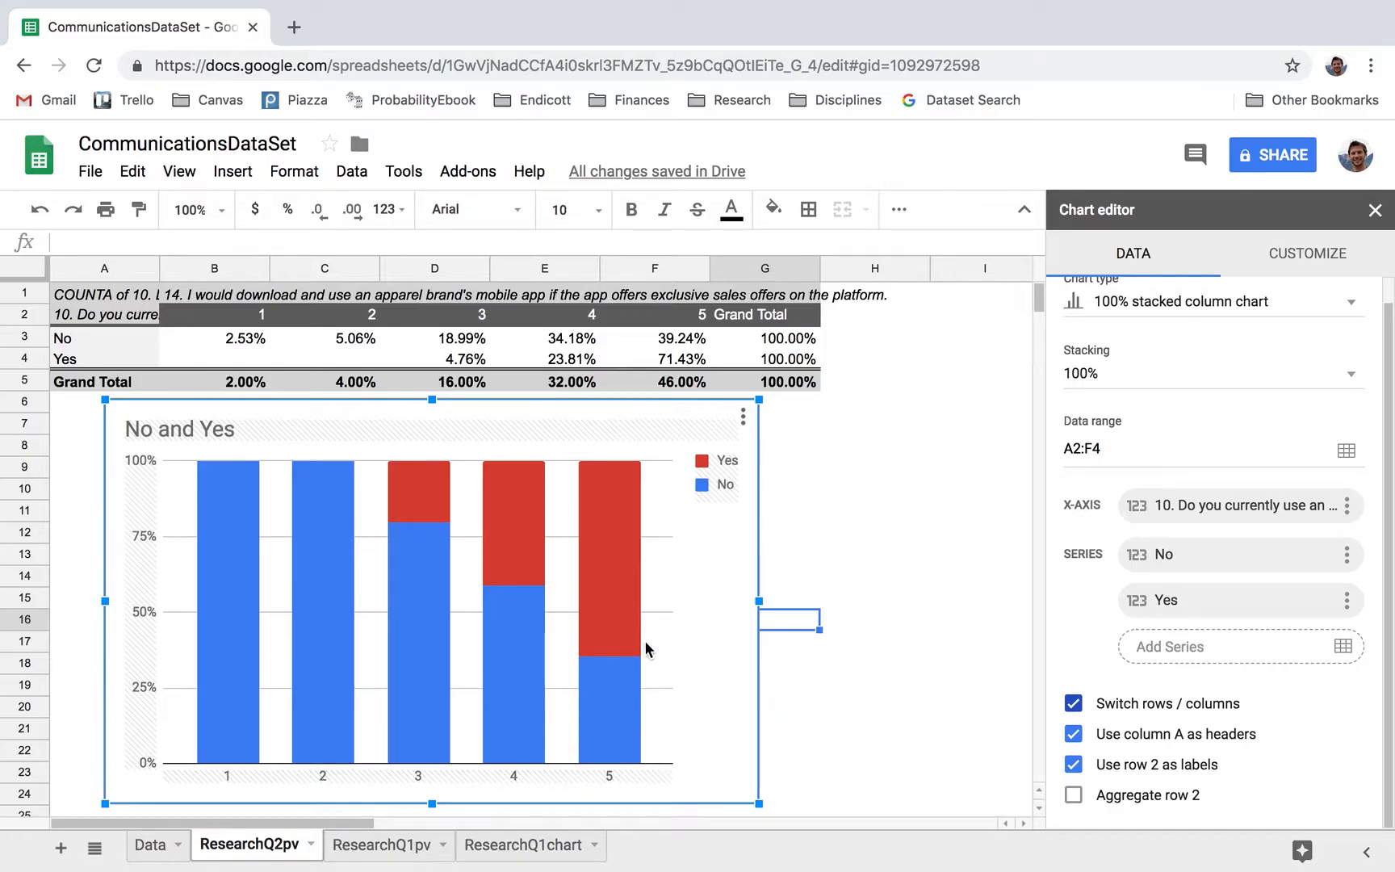
mouse_move(611, 592)
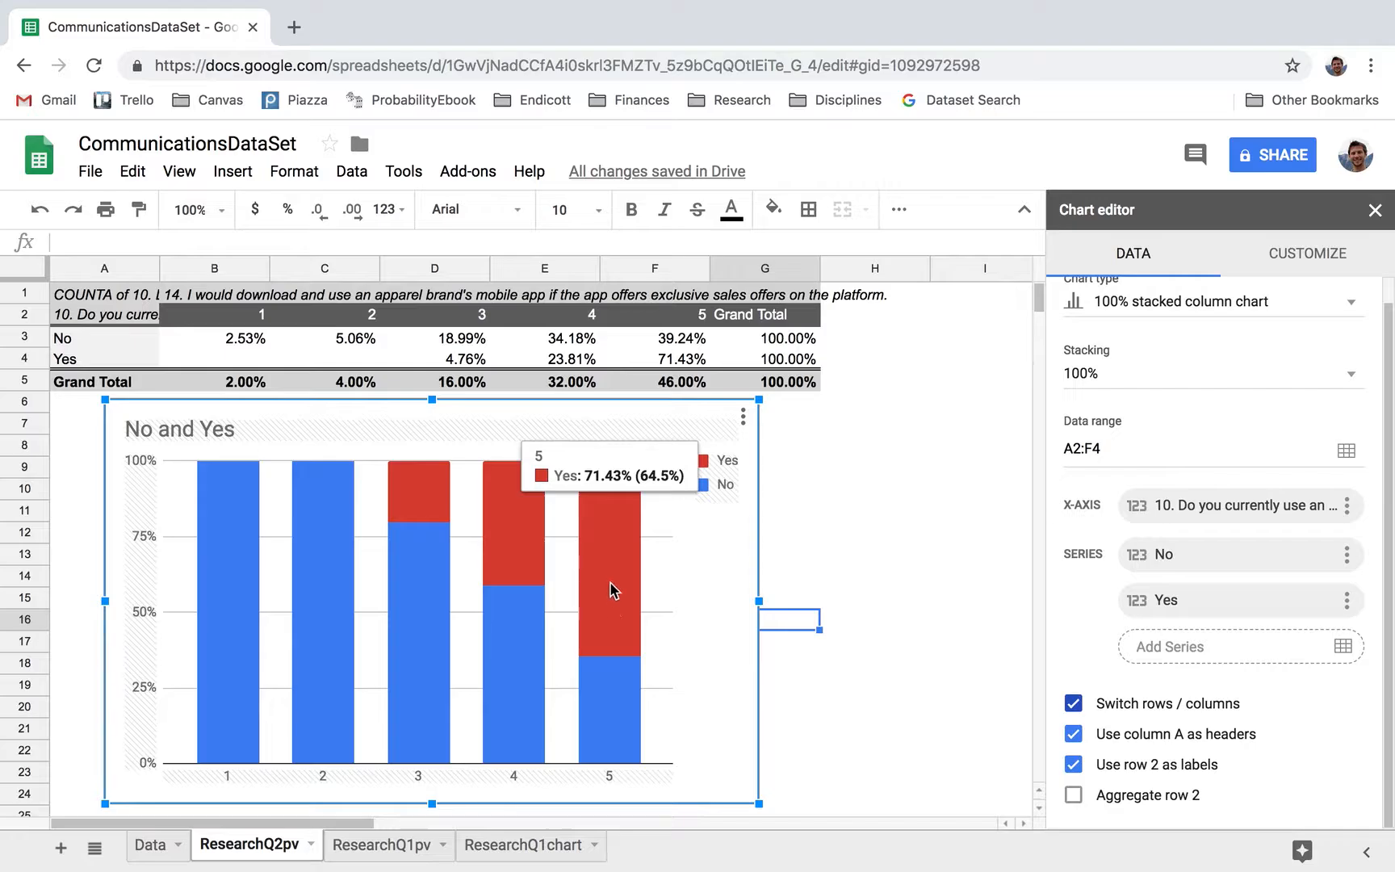
mouse_move(619, 718)
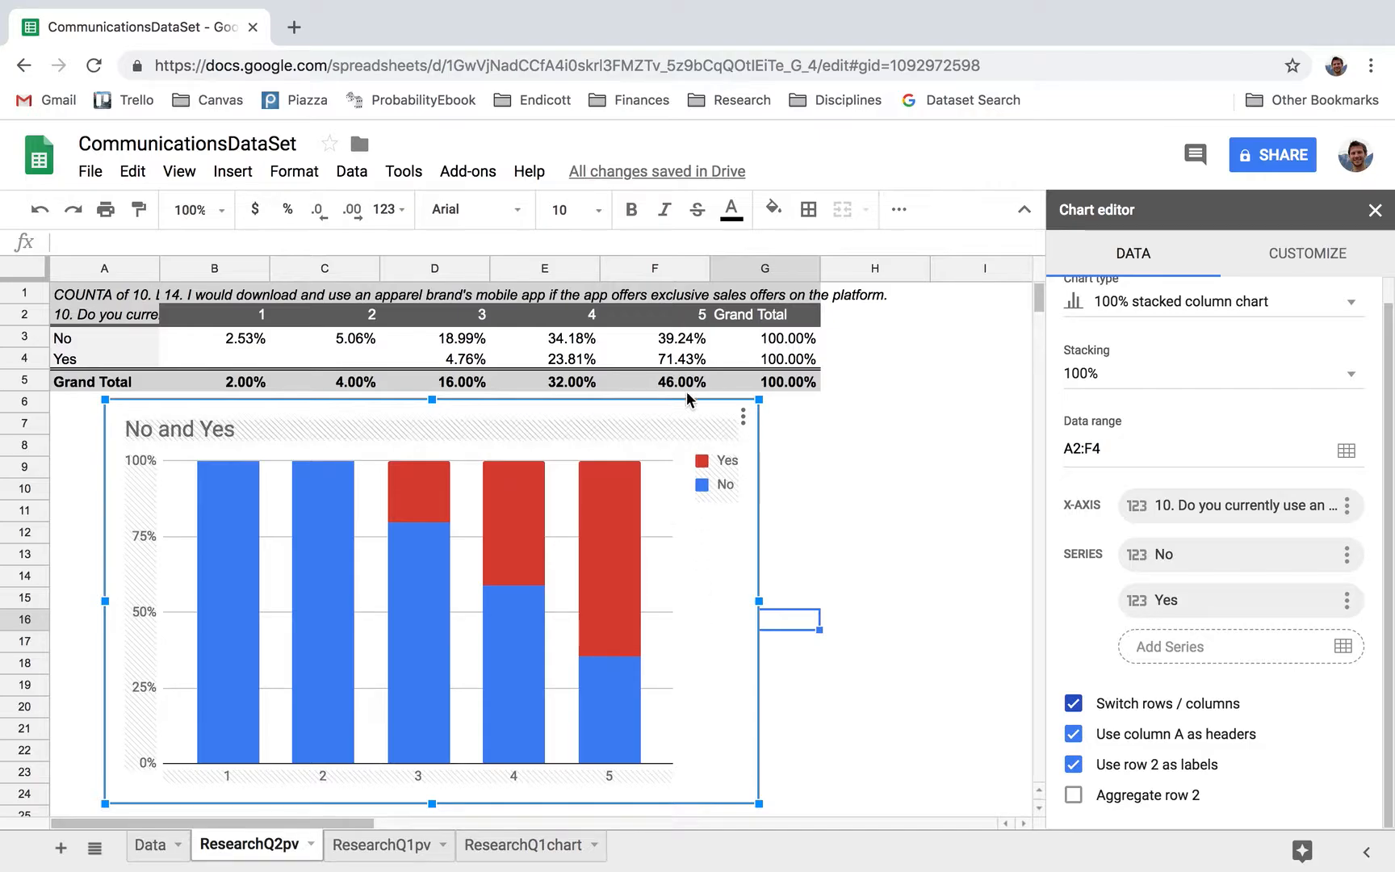
Show the question 10 values in the pivot table as % of column and check the chart's No and Yes segments for rating 5
left_click(674, 363)
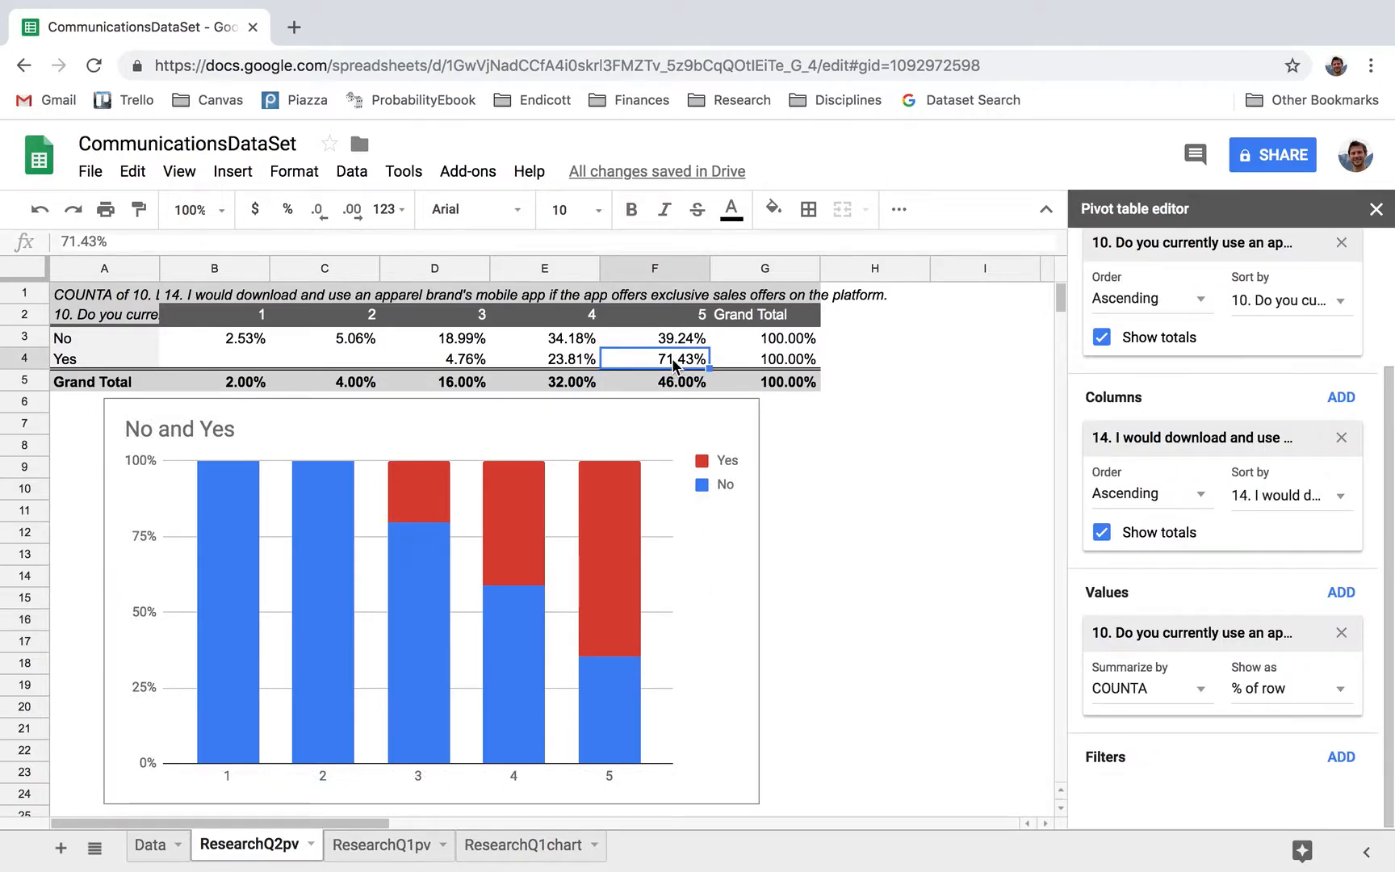
left_click(1265, 691)
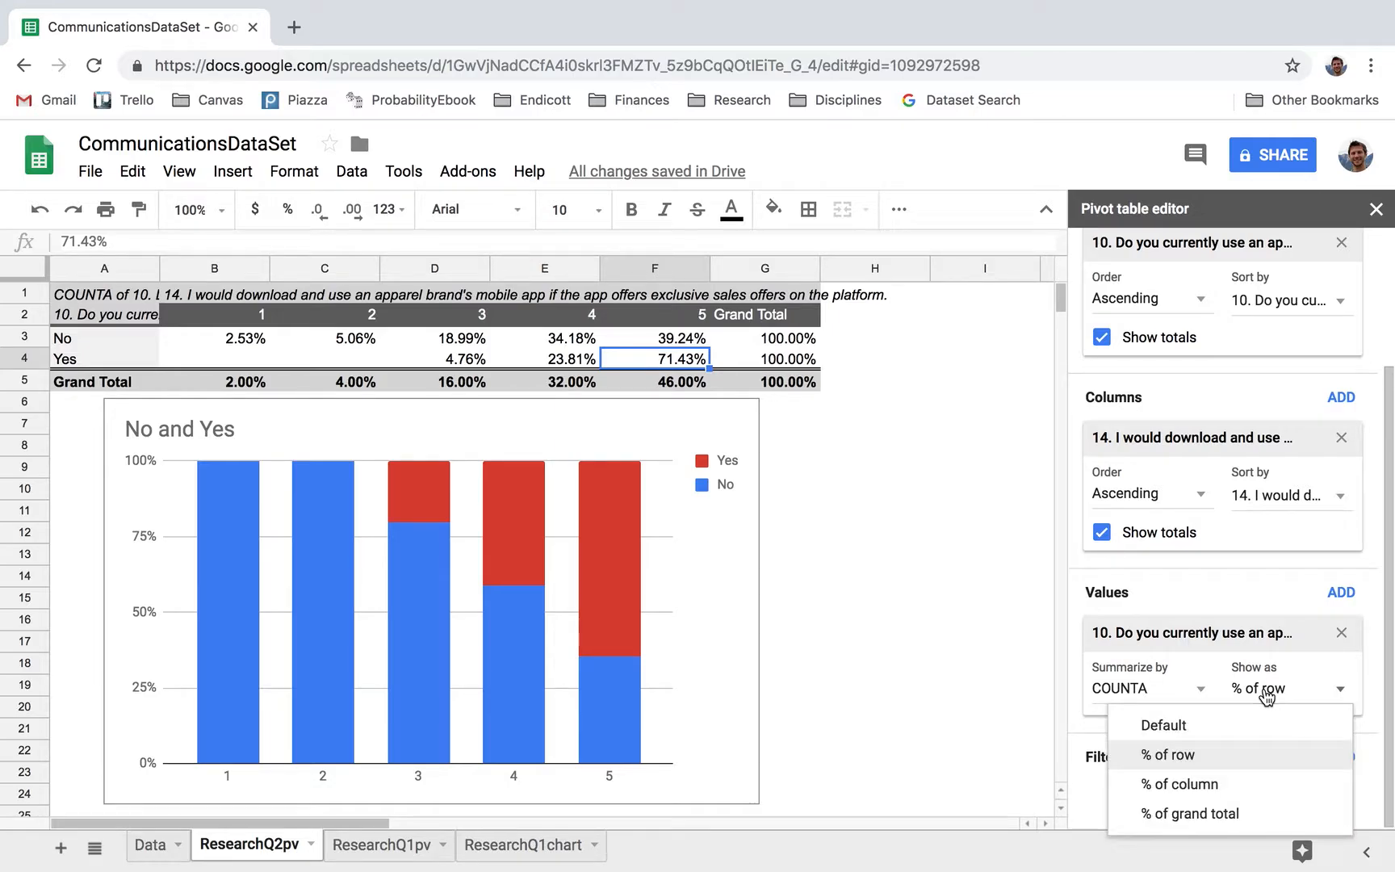
left_click(1229, 781)
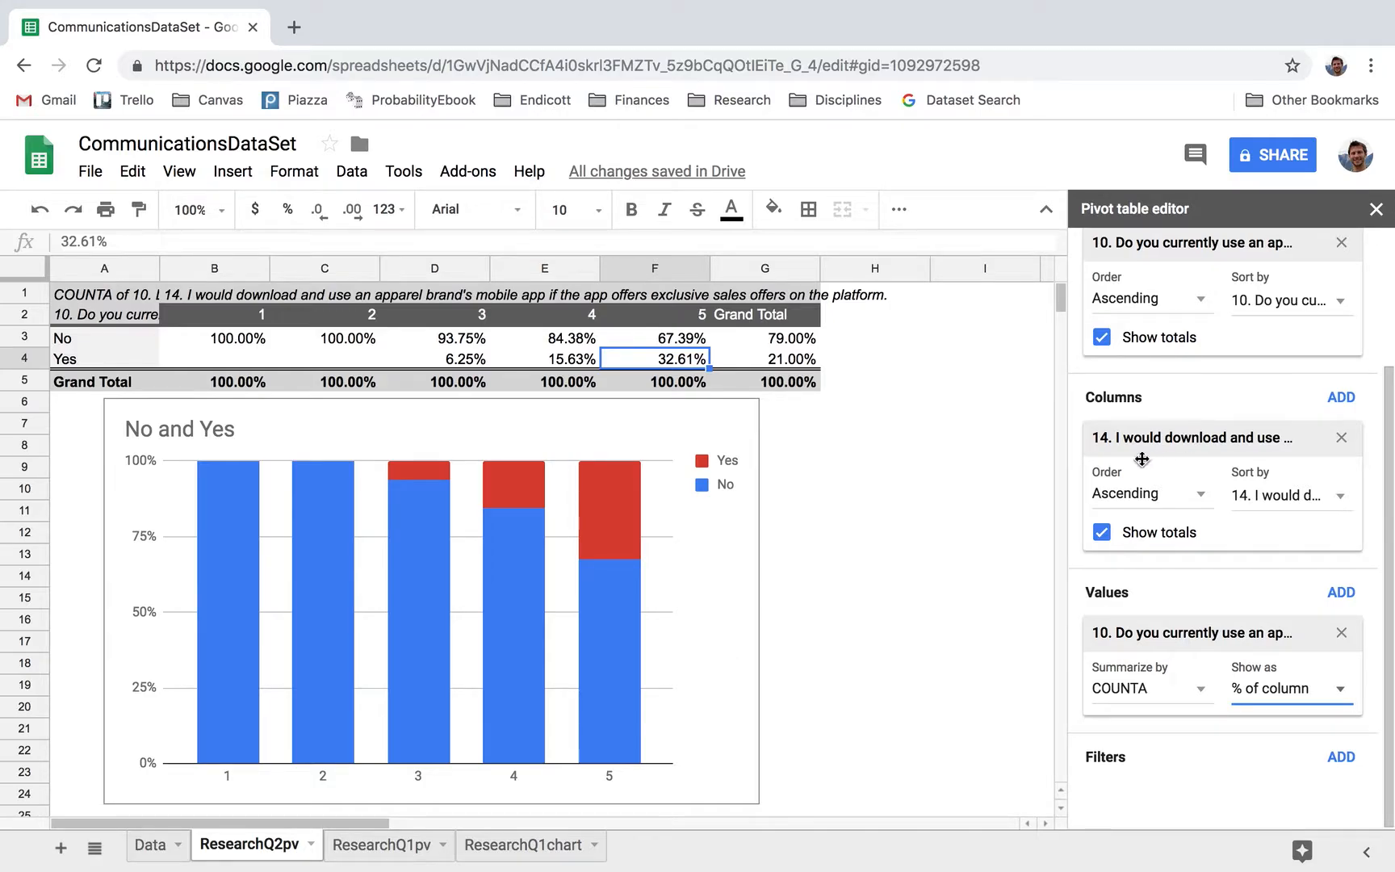
left_click(609, 615)
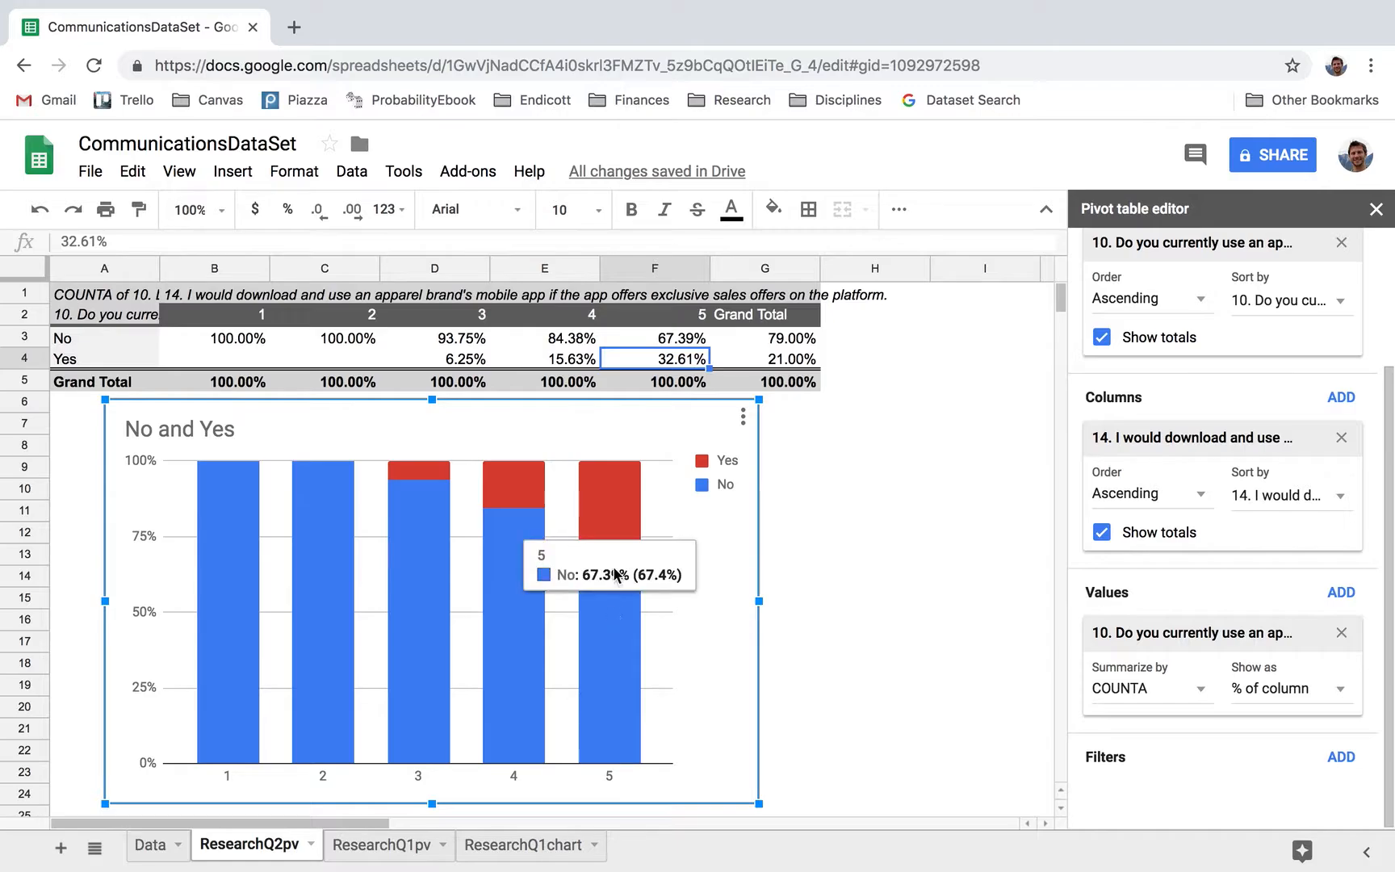
mouse_move(616, 526)
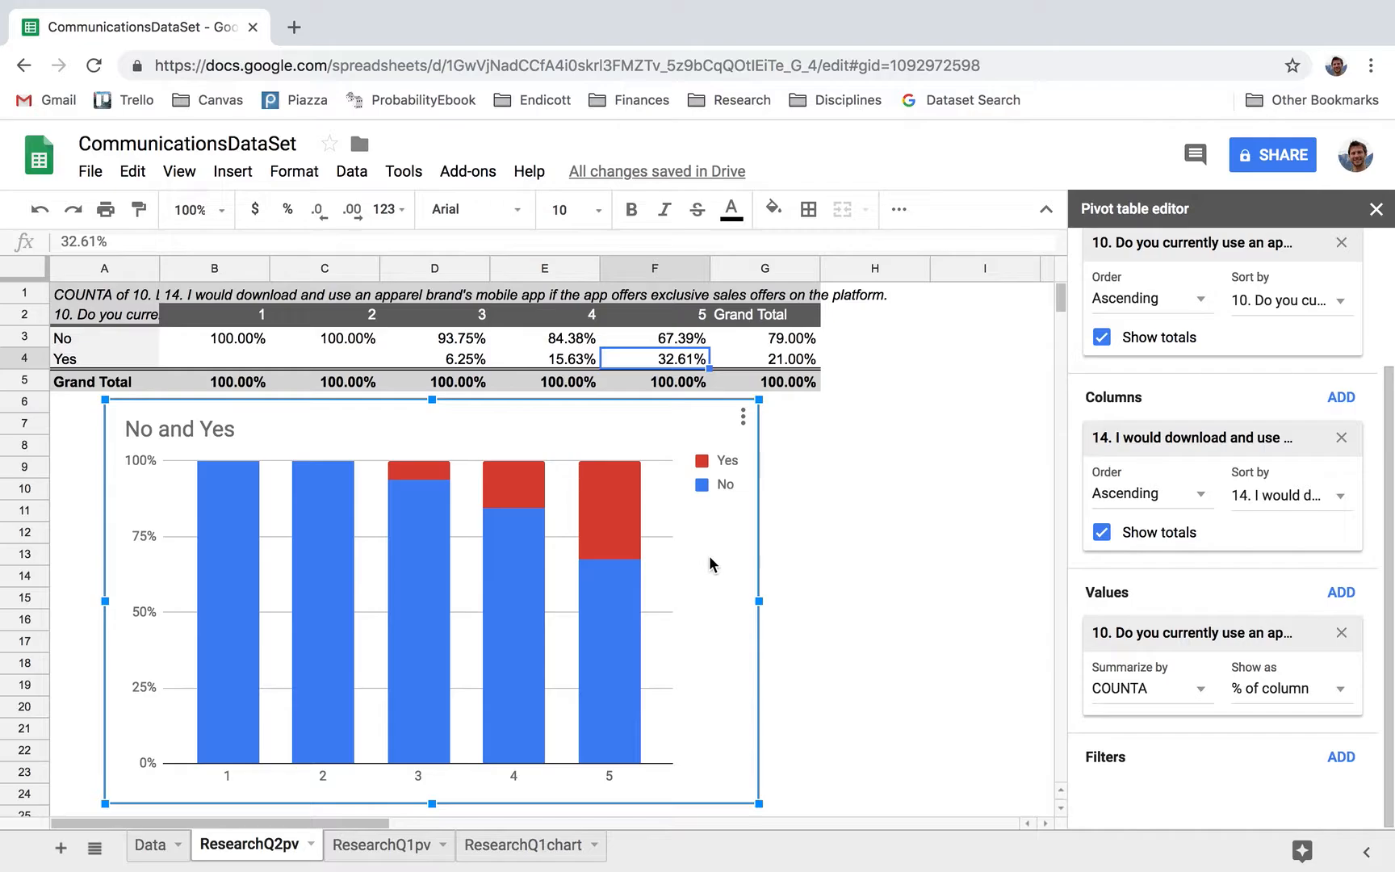
Move the stacked column chart to its own sheet and rename that sheet ResearchQ2chart
left_click(742, 416)
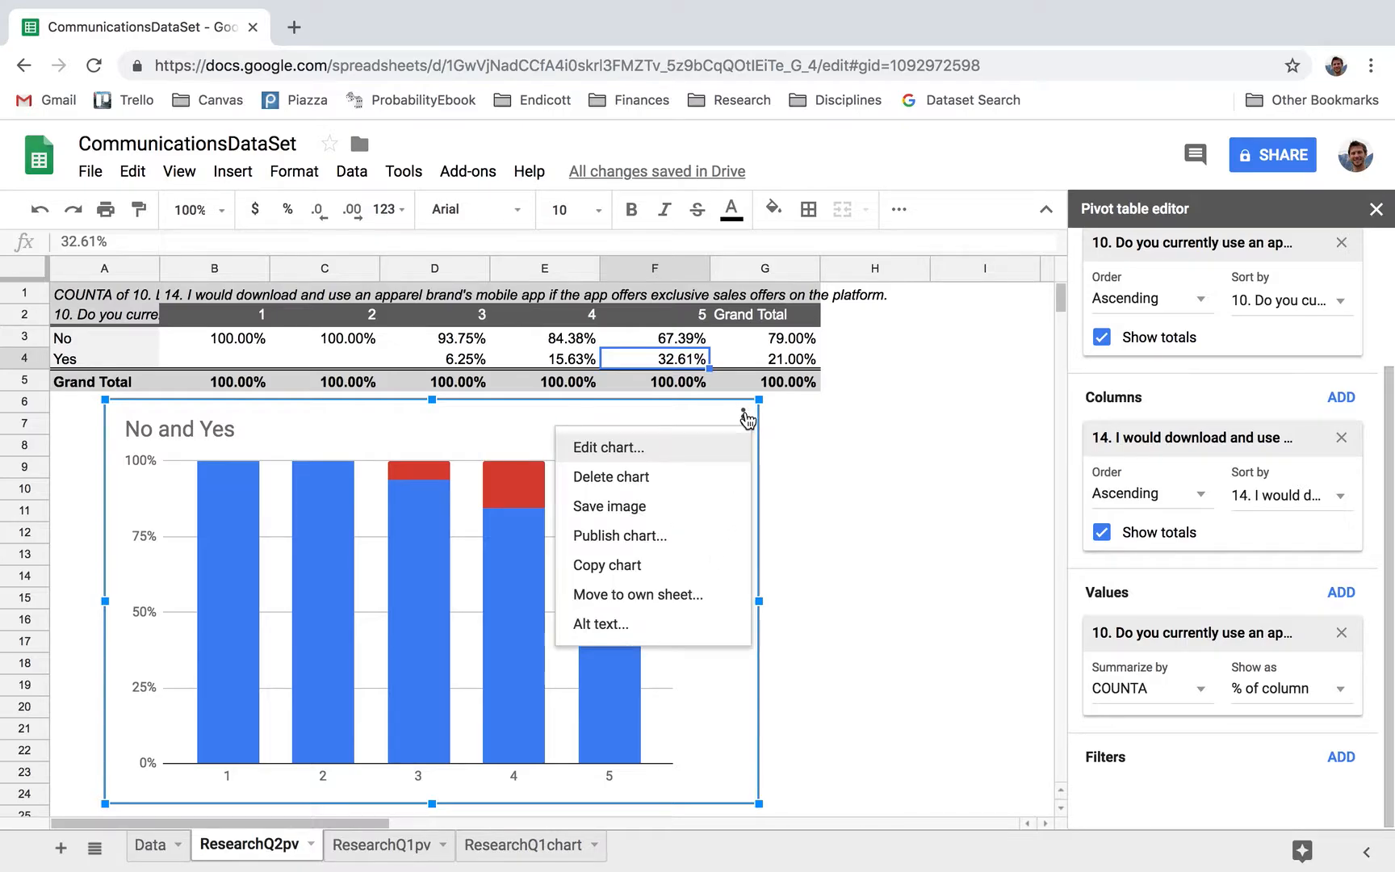
left_click(639, 597)
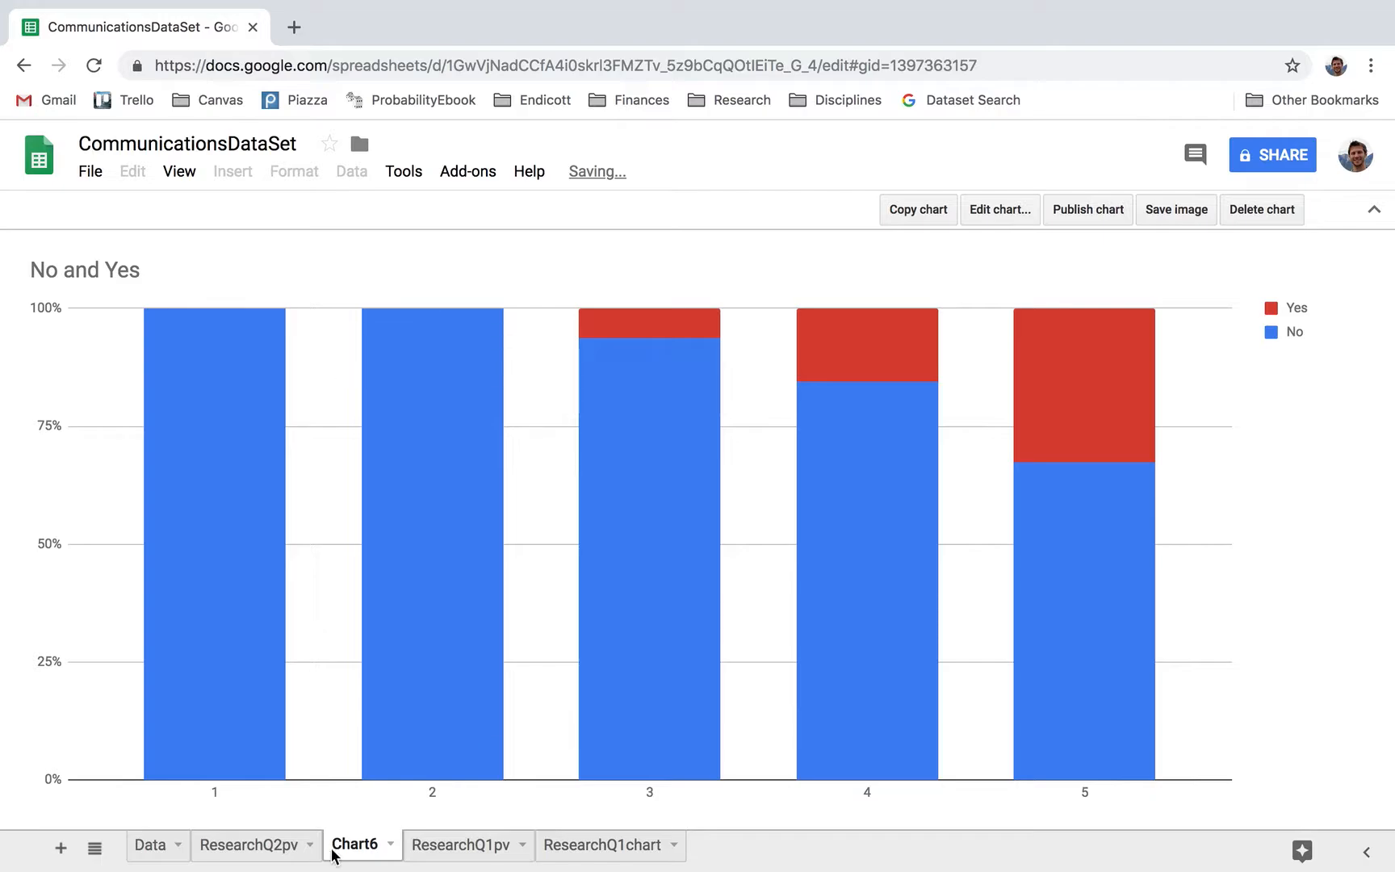
double_click(358, 849)
type("ResearchQ2chart")
key("Return")
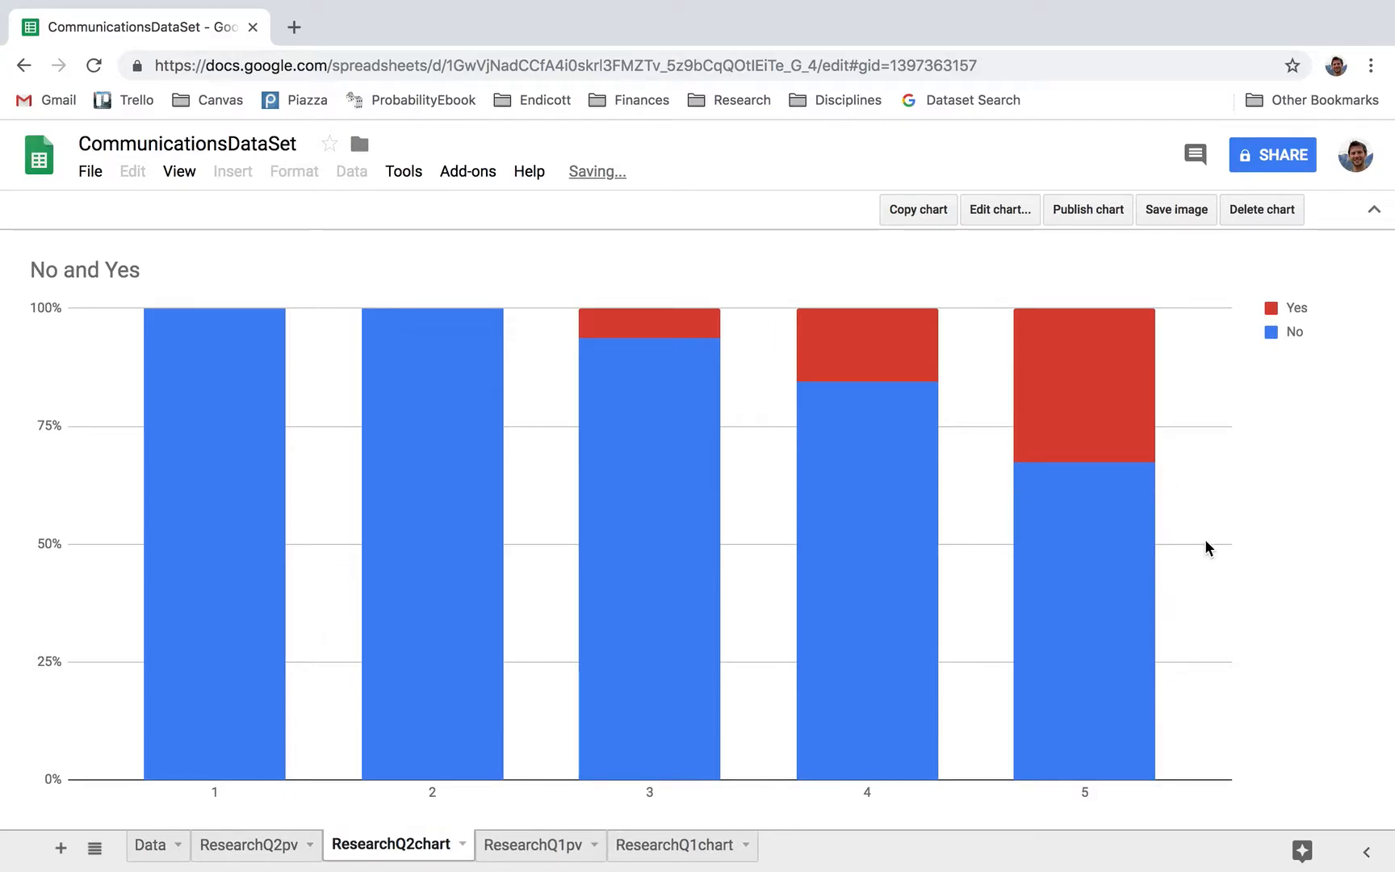
Change the title of the chart on ResearchQ2chart to "New title here" and close the chart editor
double_click(1280, 566)
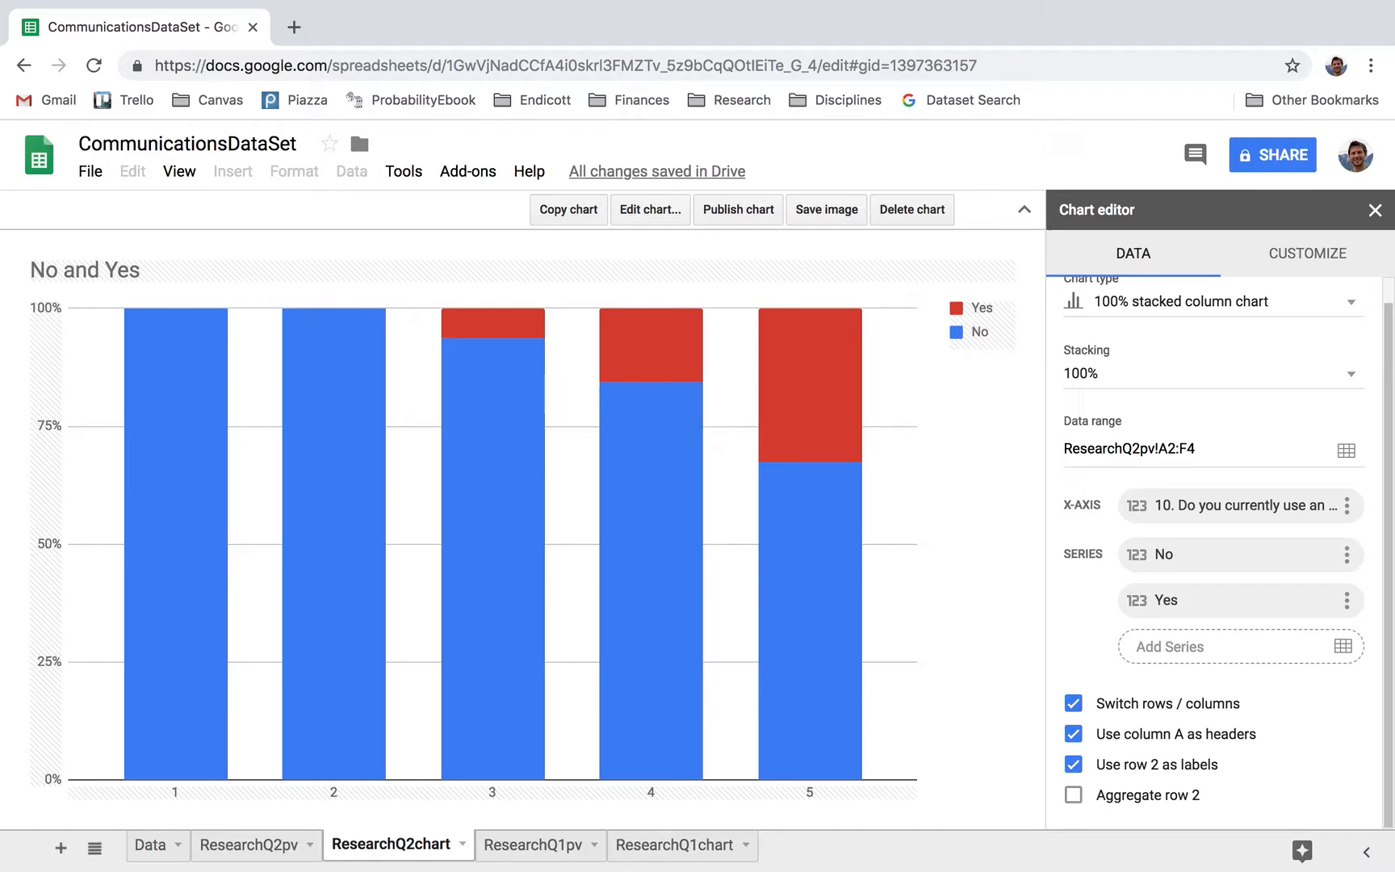
left_click(1374, 210)
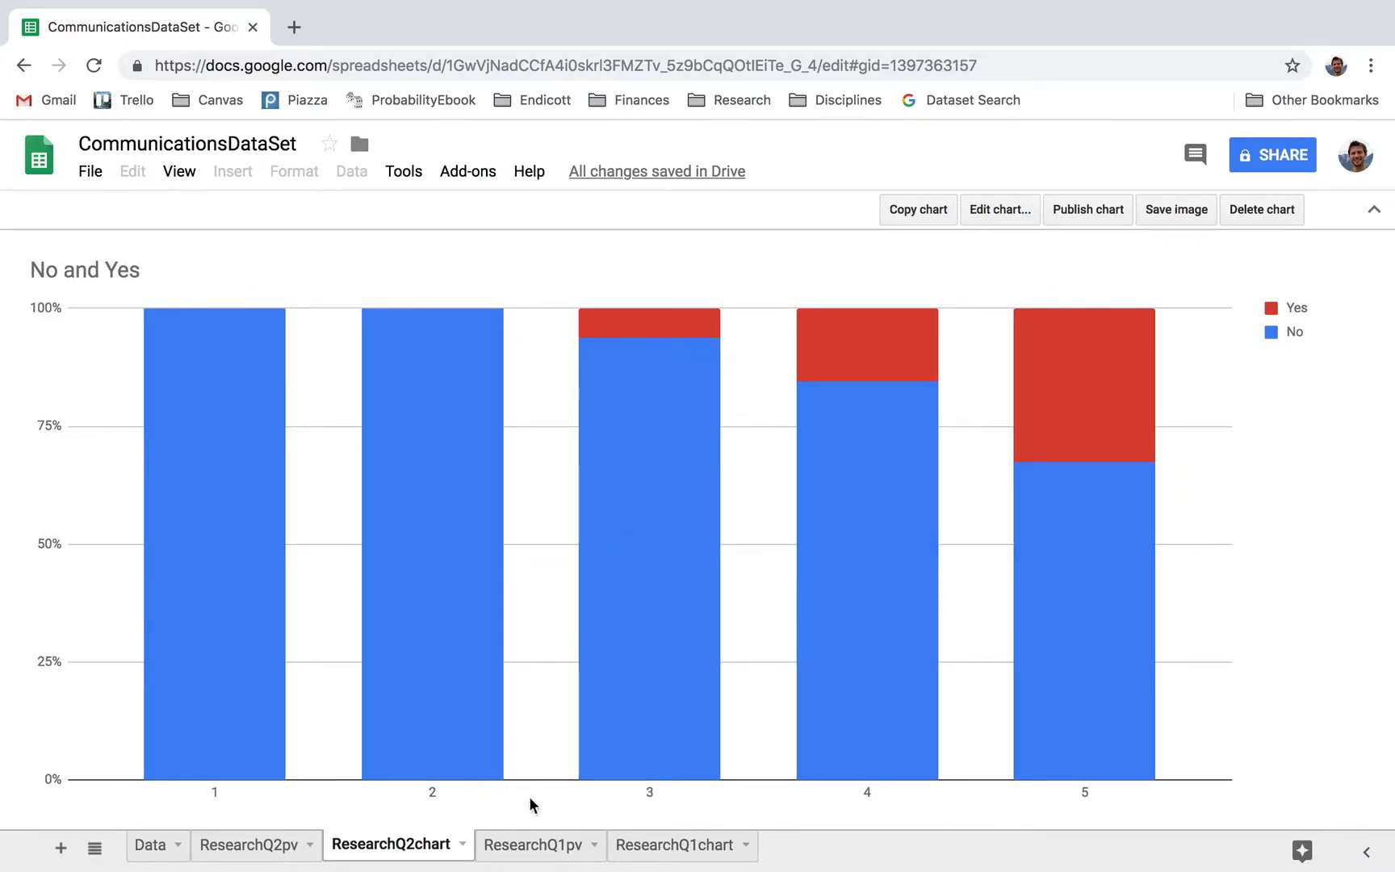
double_click(90, 278)
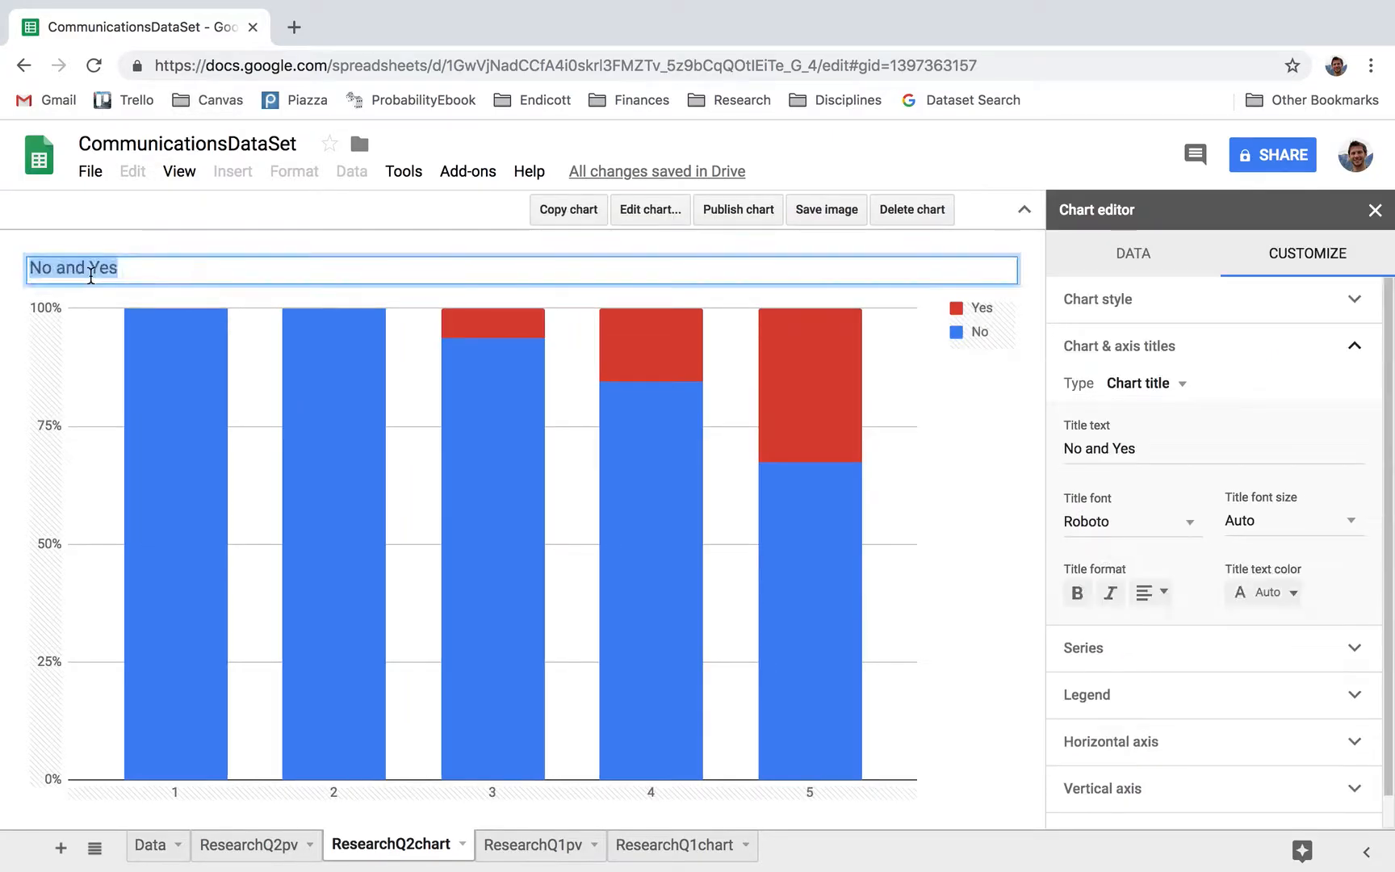
type("New title here")
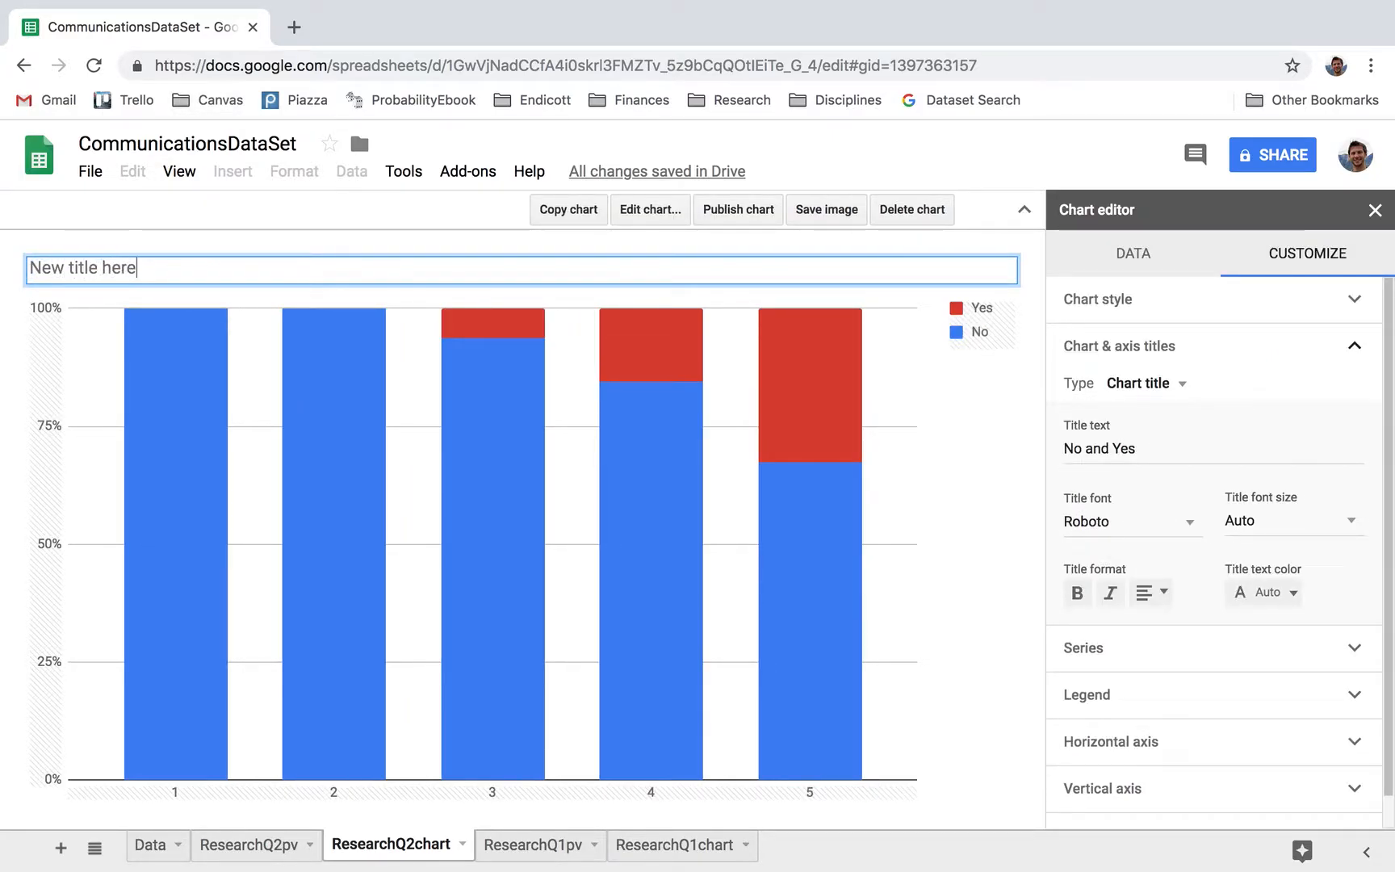
key("Return")
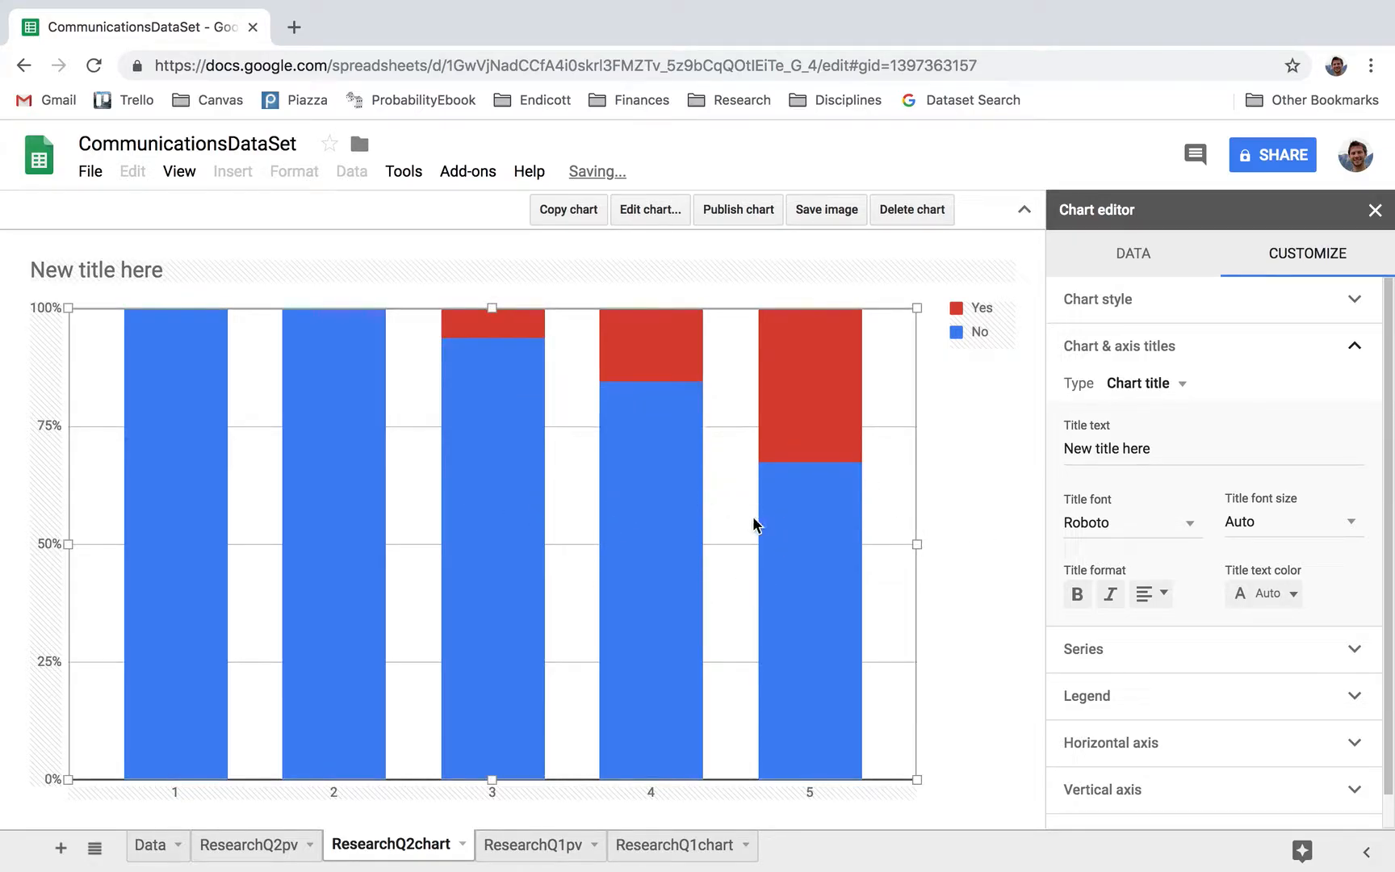
left_click(954, 612)
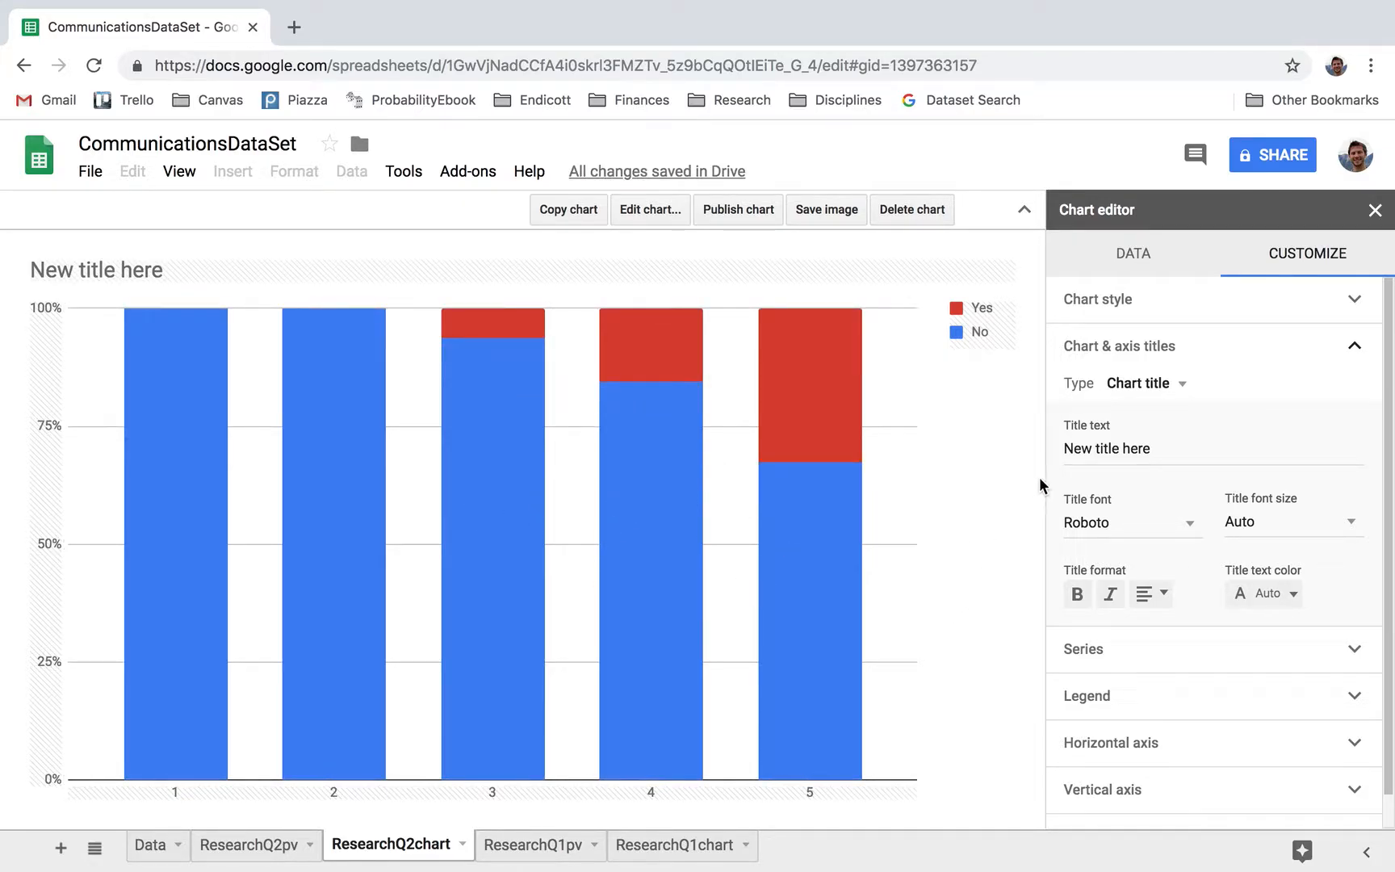
left_click(1374, 211)
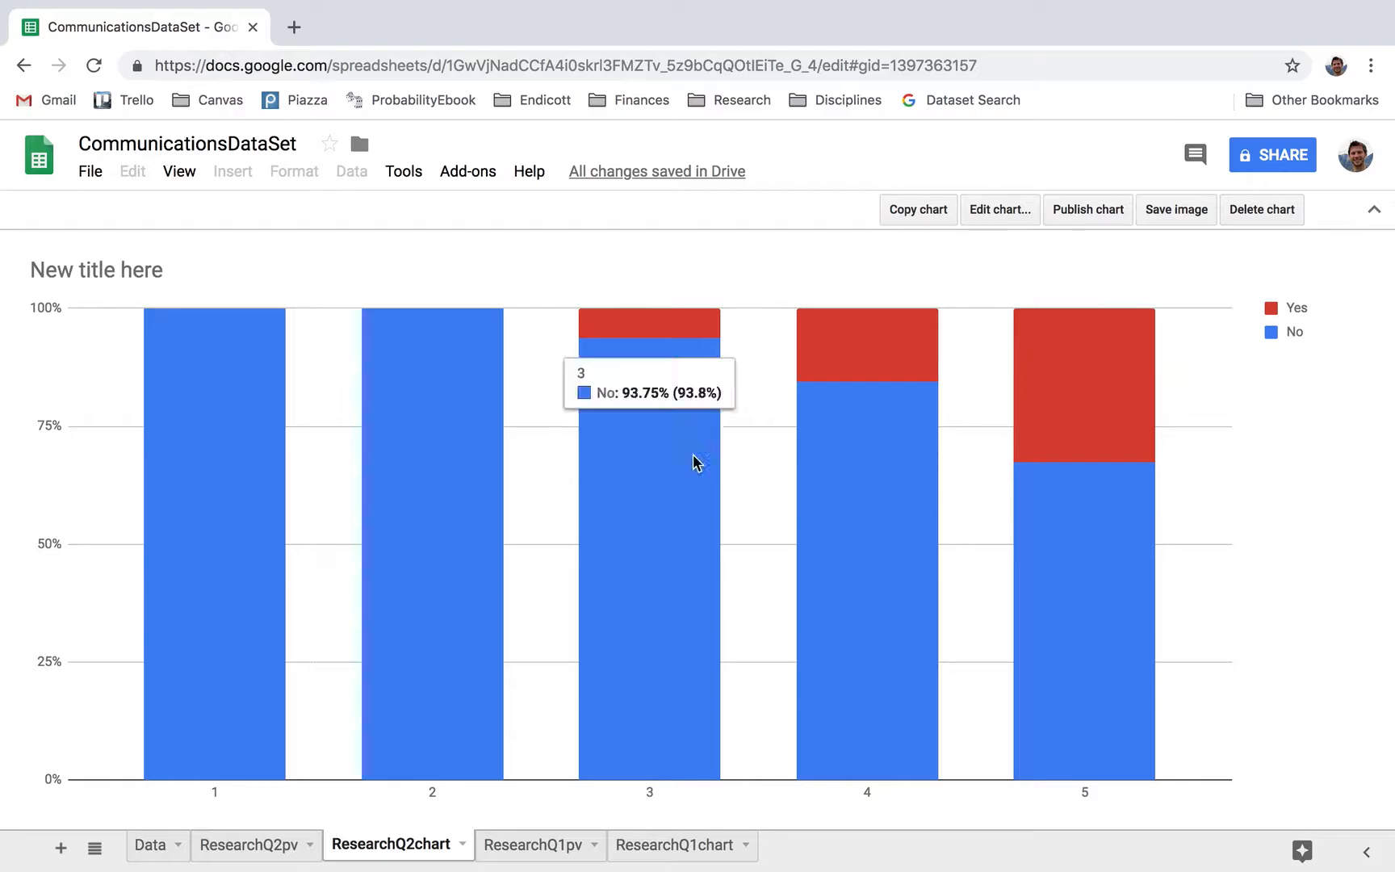